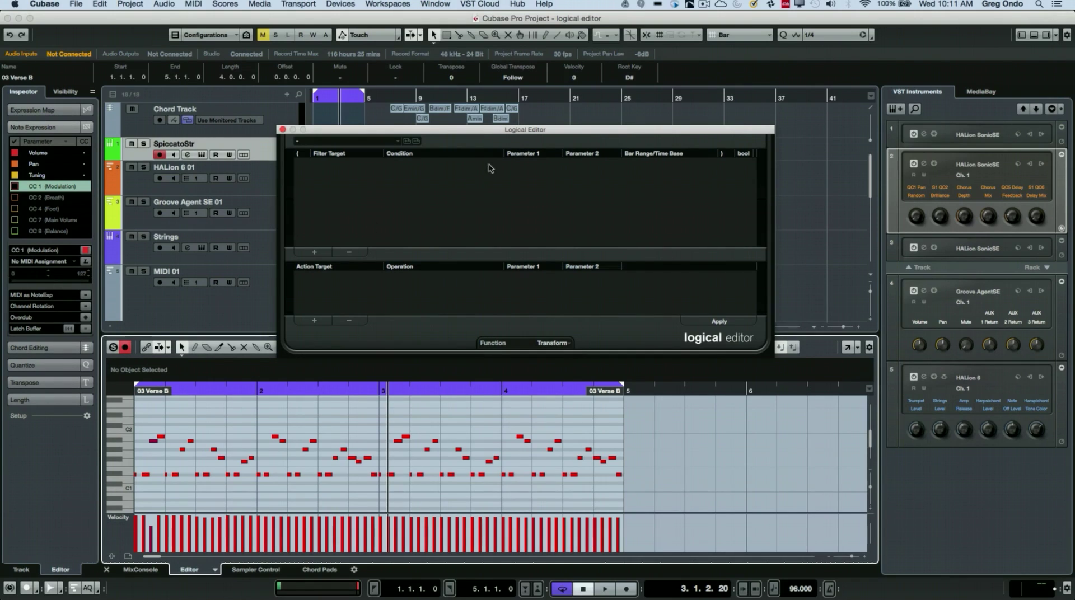
Move the empty Logical Editor right to reveal the 03 Verse B part, then deselect everything
drag(495, 132, 609, 118)
click(344, 187)
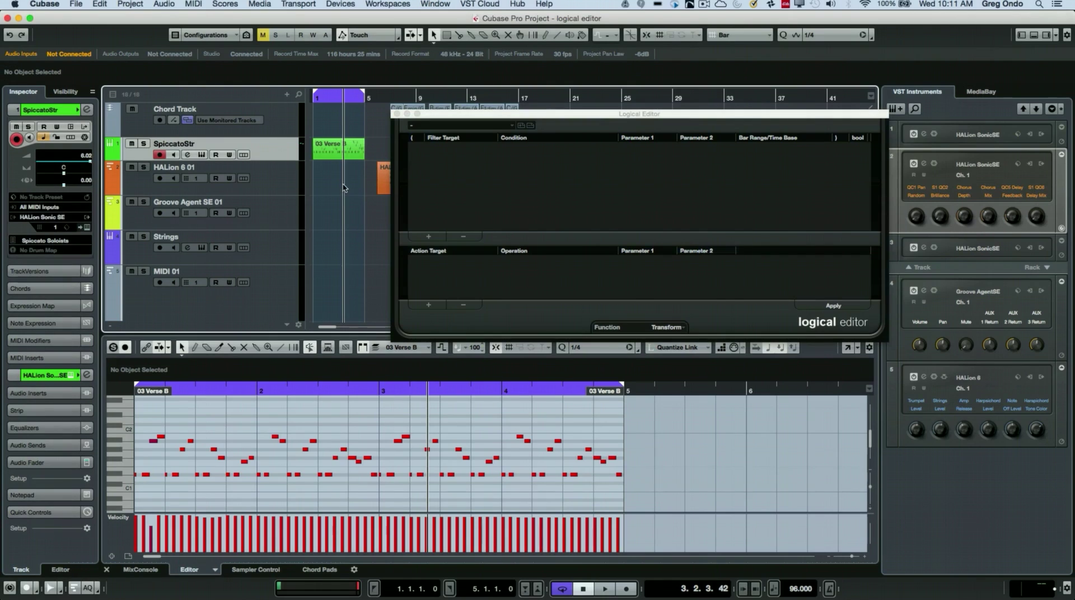
Select the 03 Verse B part, bring up the Logical Editor, and show the notes in a full Key Editor window
click(189, 3)
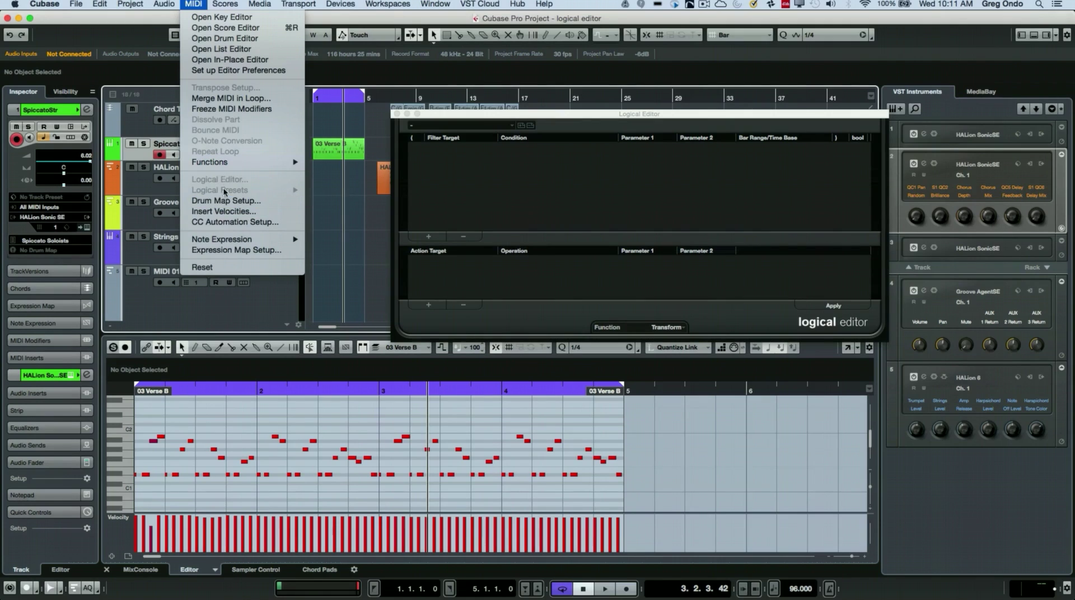
click(338, 148)
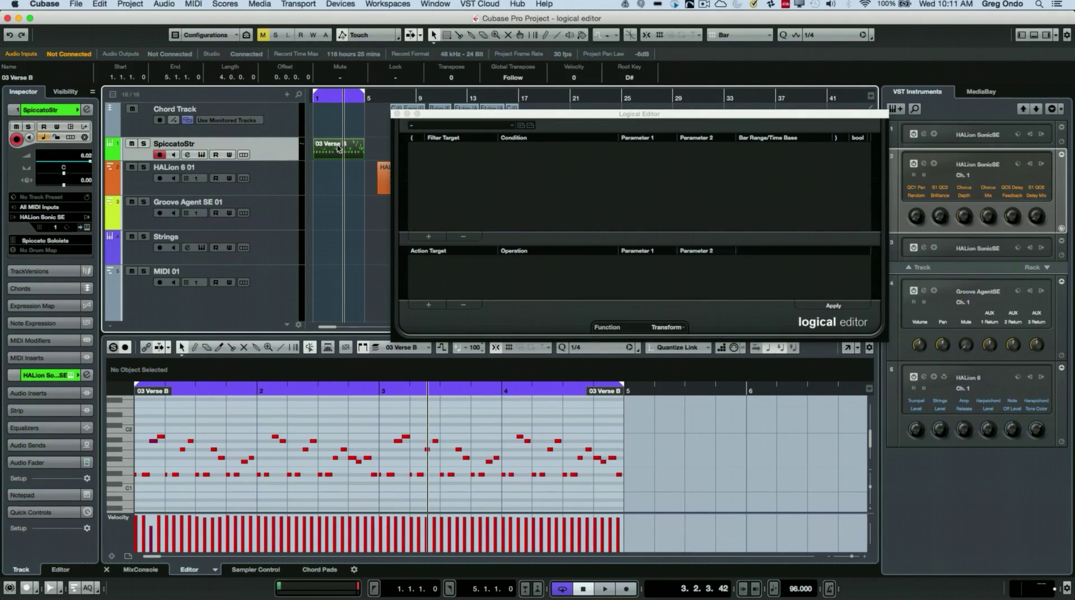
click(202, 5)
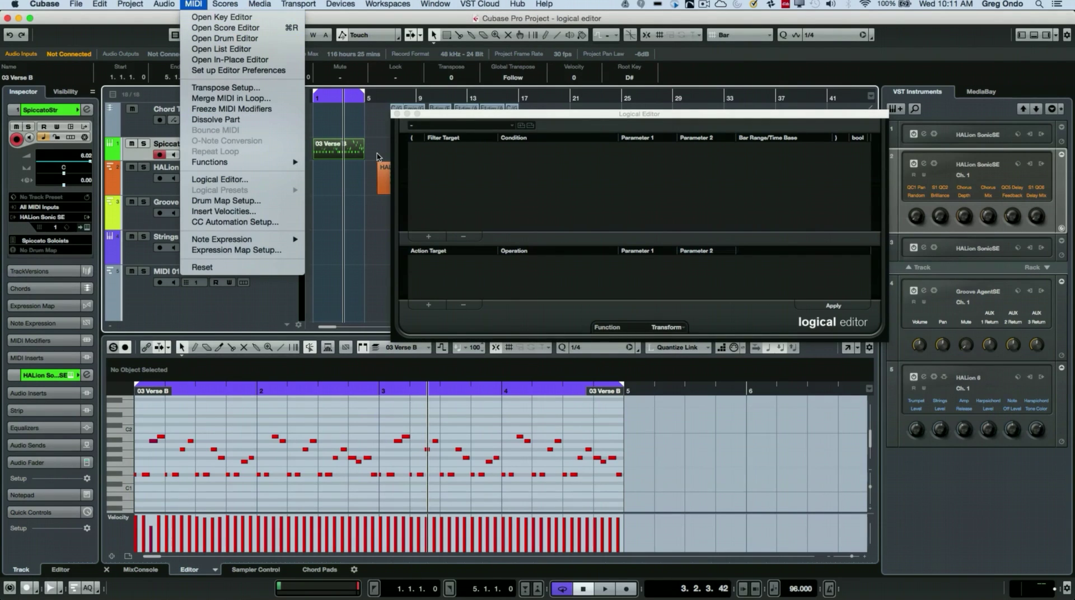
mouse_move(294, 162)
click(501, 120)
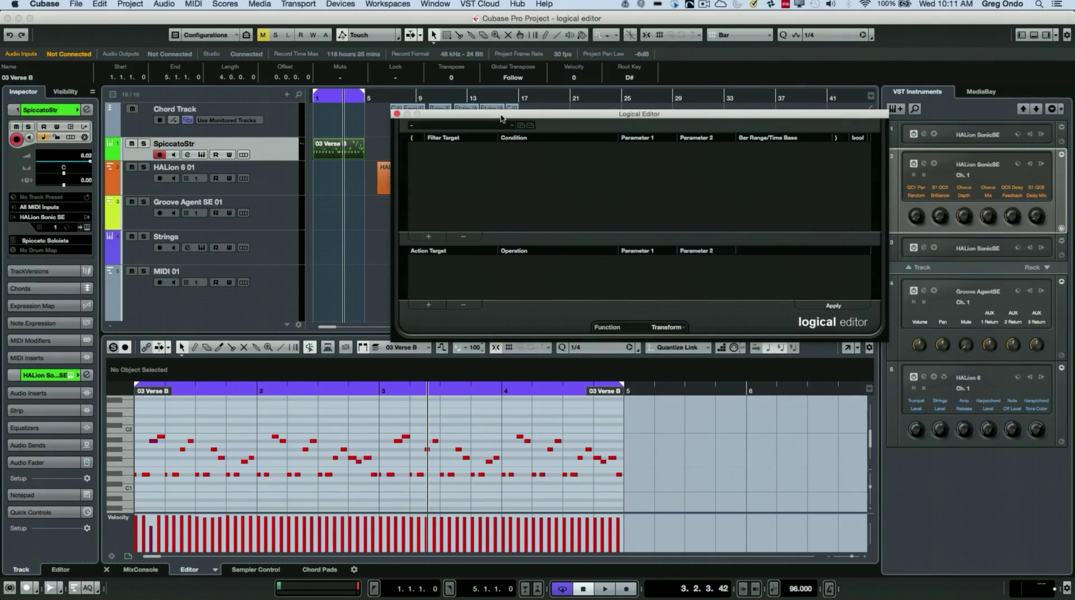
drag(502, 118, 432, 107)
click(846, 347)
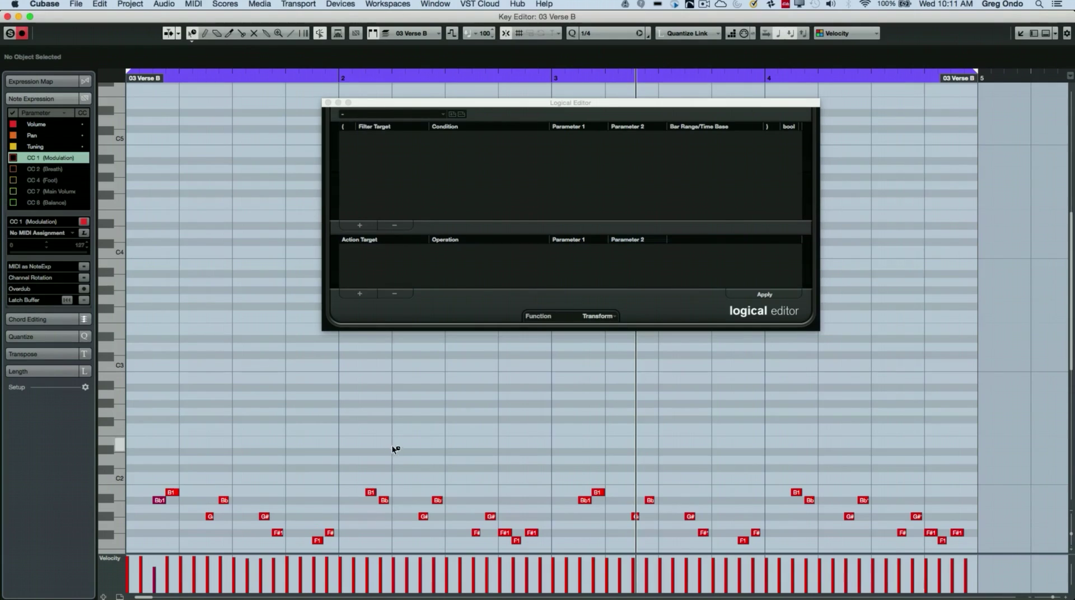
scroll(396, 457, down, 4)
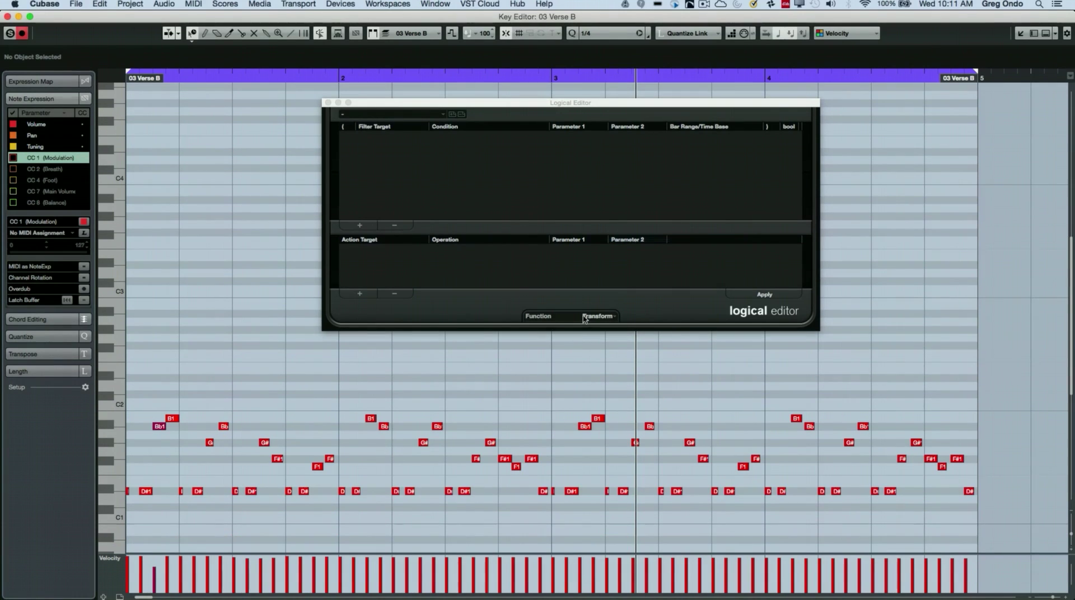
click(589, 317)
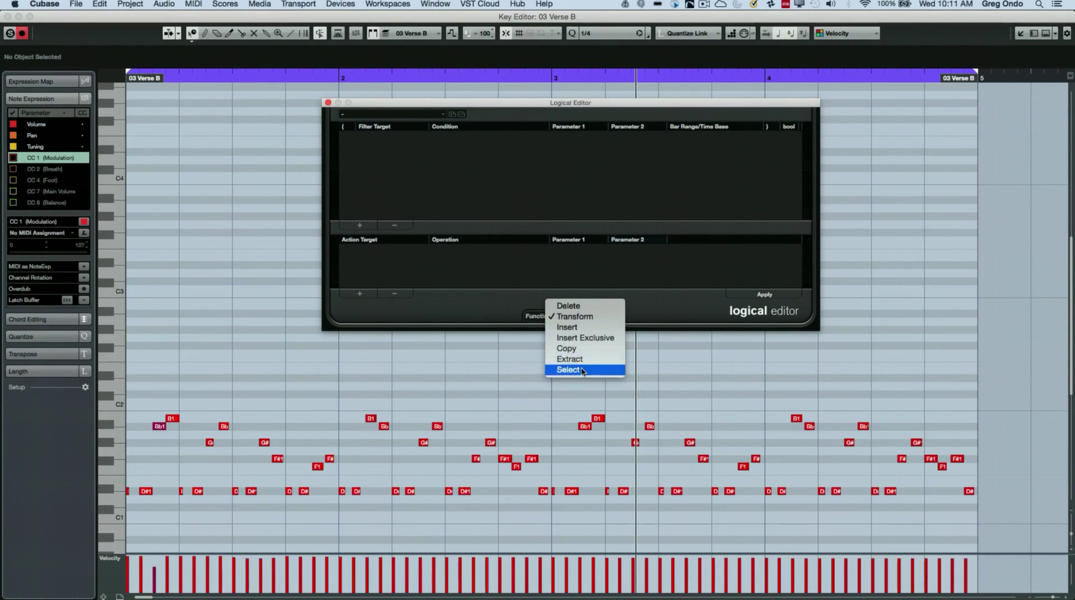
click(481, 179)
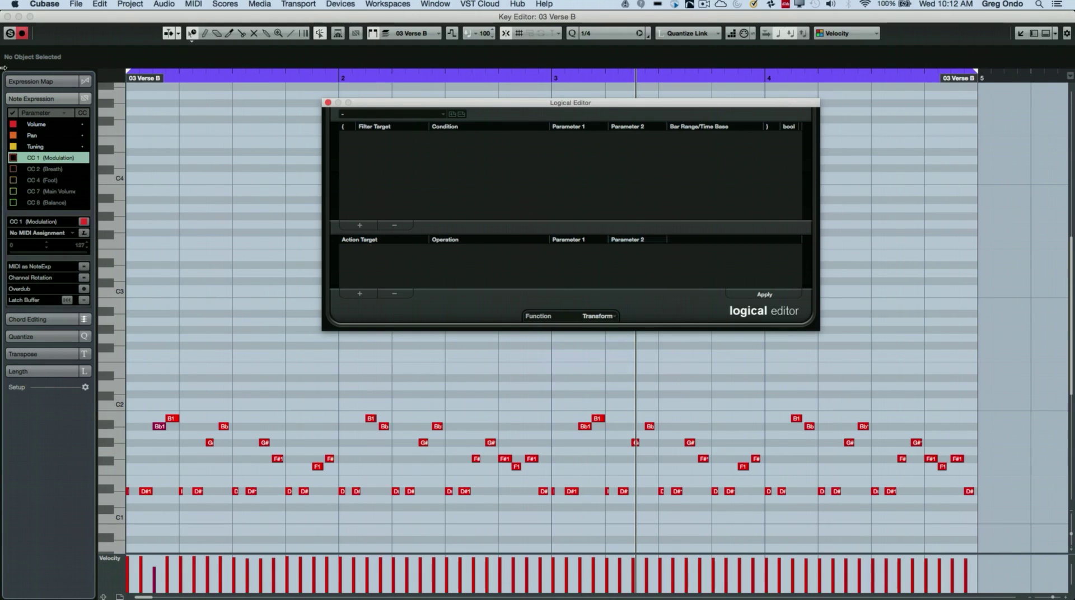
Play the verse from the part start
click(202, 75)
click(170, 75)
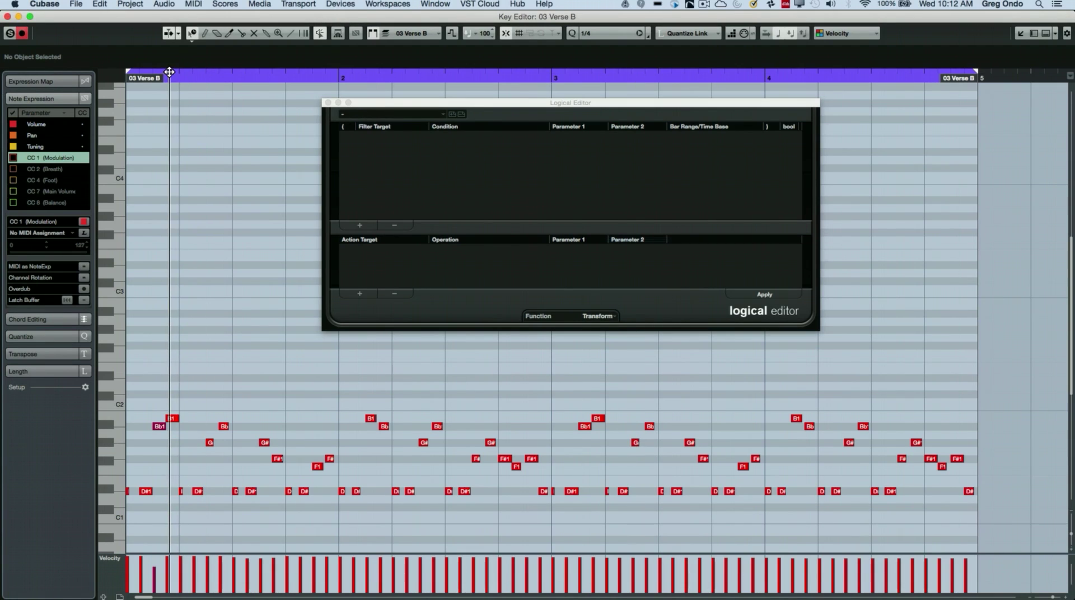
key(space)
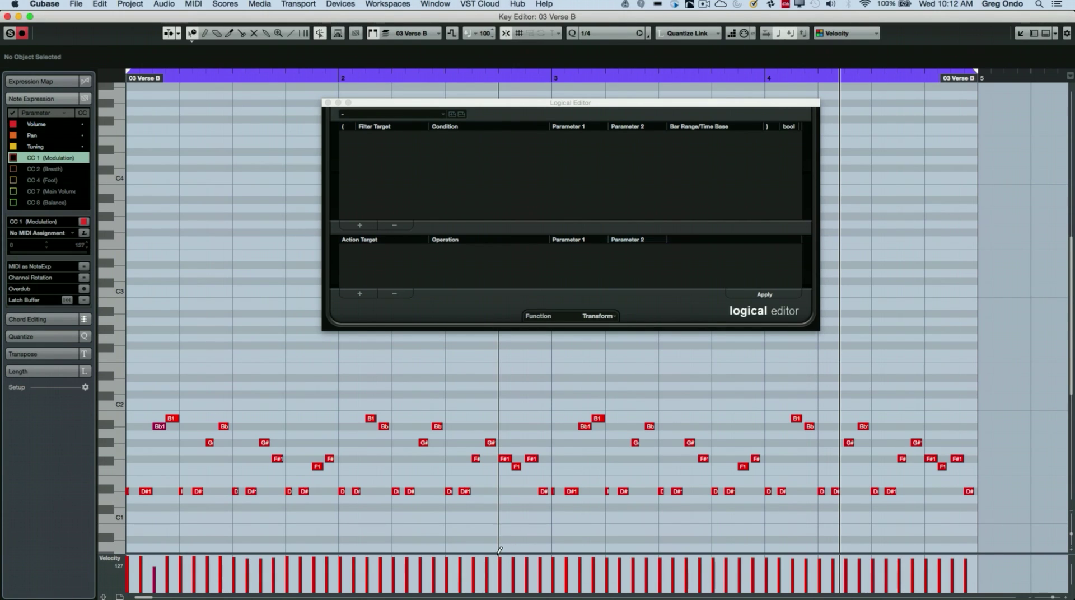
Enlarge the velocity lane and switch to the Object Selection tool
drag(499, 554, 495, 509)
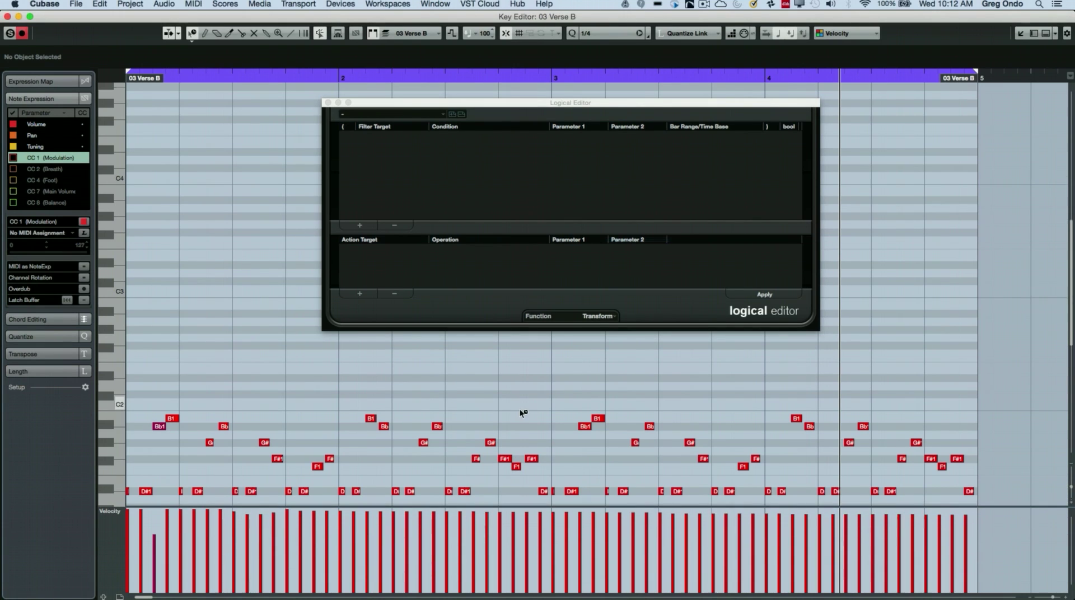
scroll(521, 413, down, 2)
right_click(537, 368)
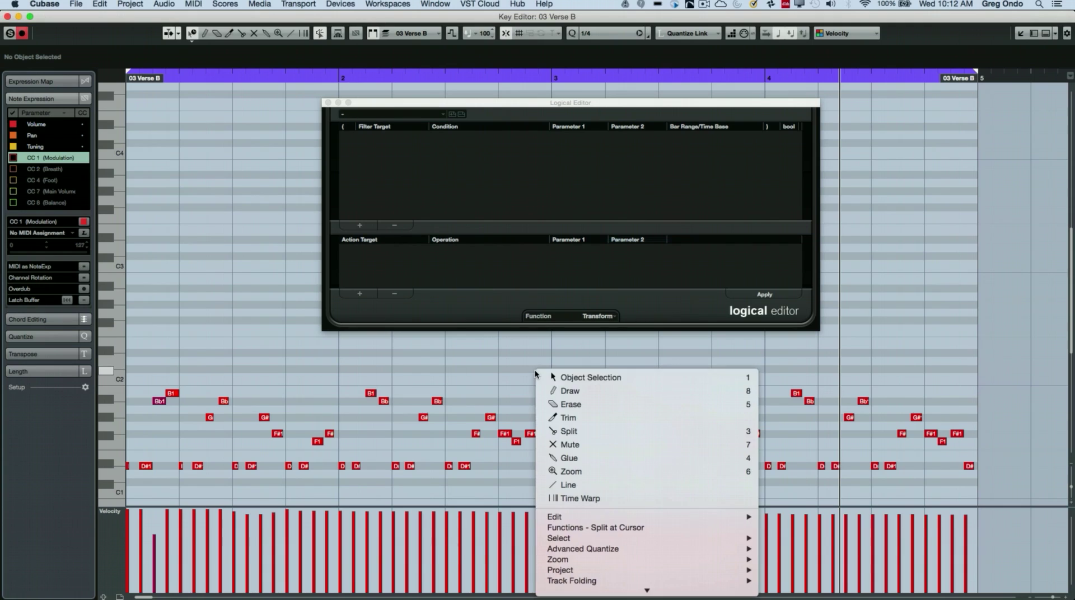
click(539, 374)
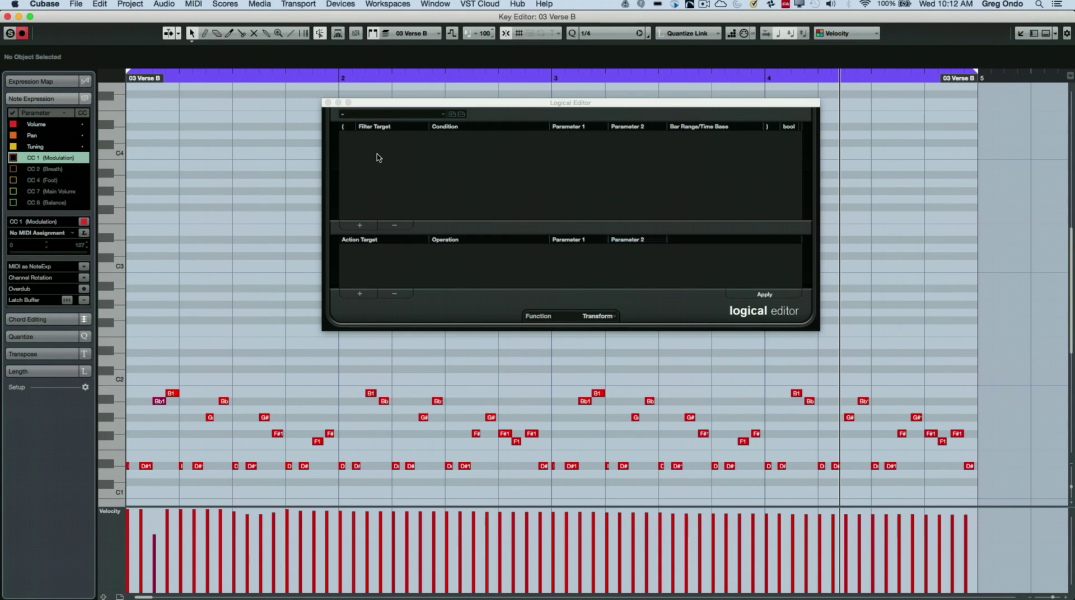
Add a Type Is Note filter and a Value 2 Set Random Values action
click(360, 226)
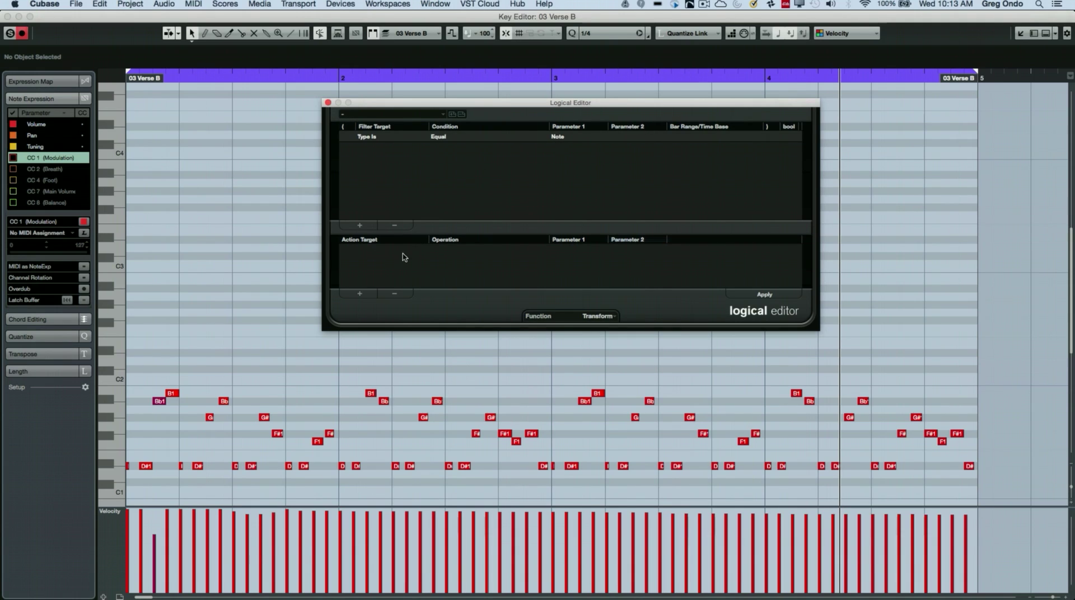
click(361, 295)
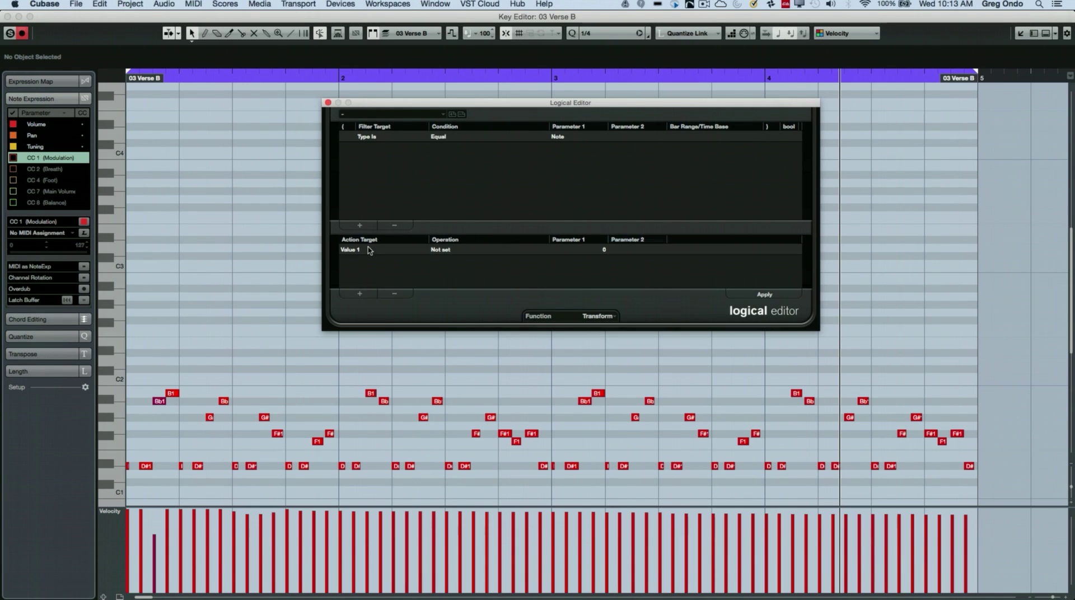
click(367, 250)
click(367, 292)
click(444, 254)
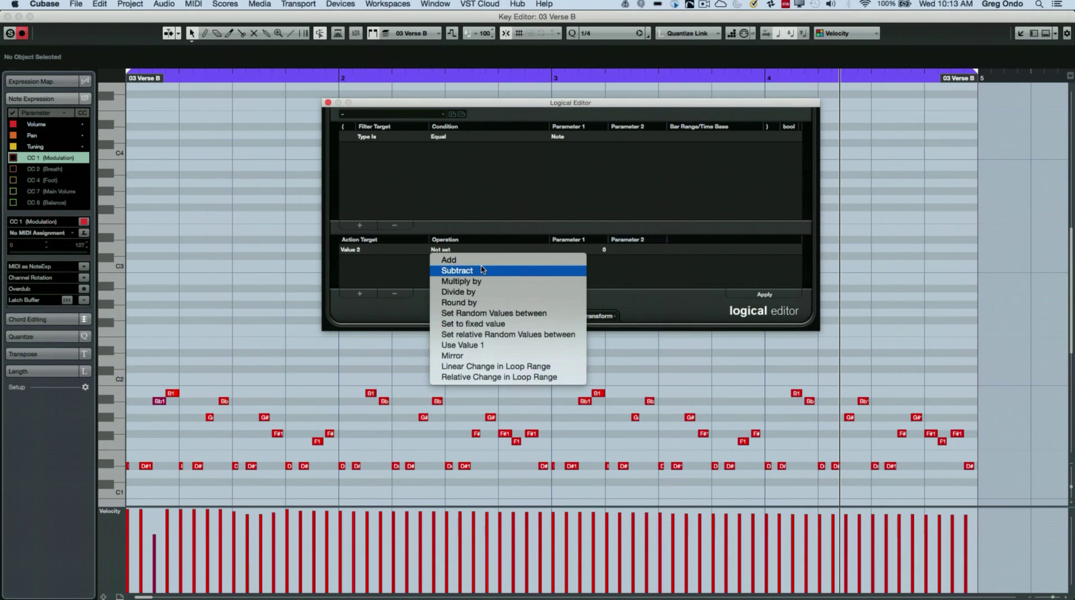
click(523, 317)
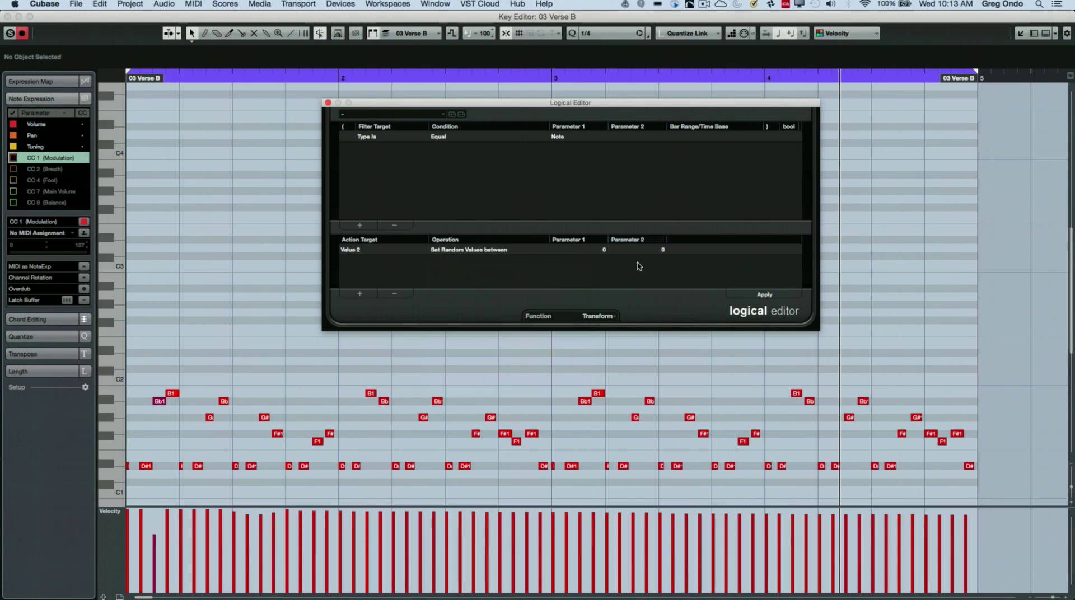
Set the random limits to 45 and 125 and apply to all notes
click(606, 250)
text(4)
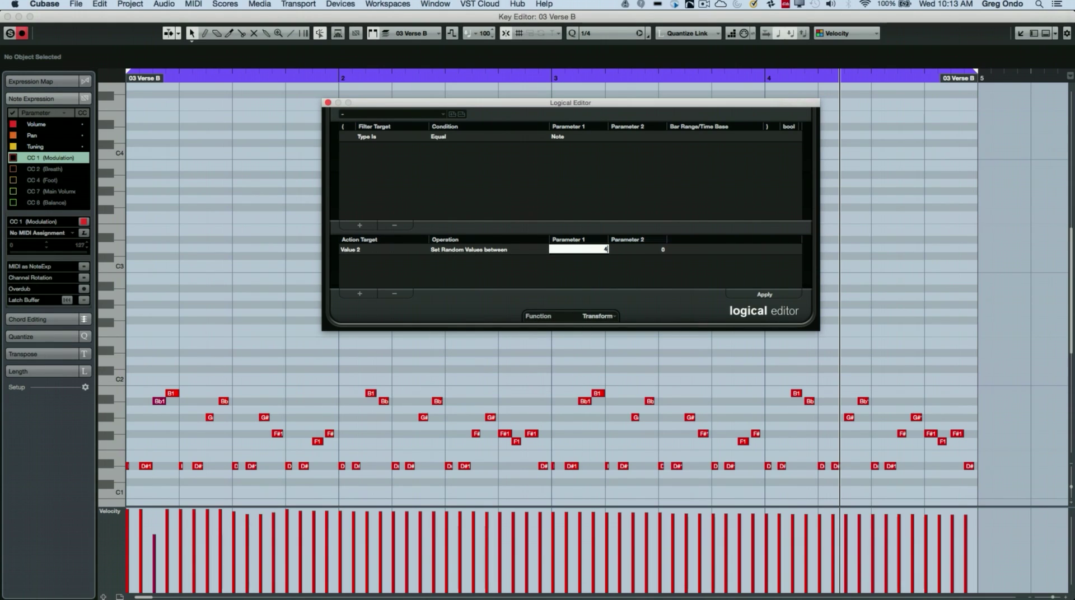
text(5)
key(Tab)
text(1)
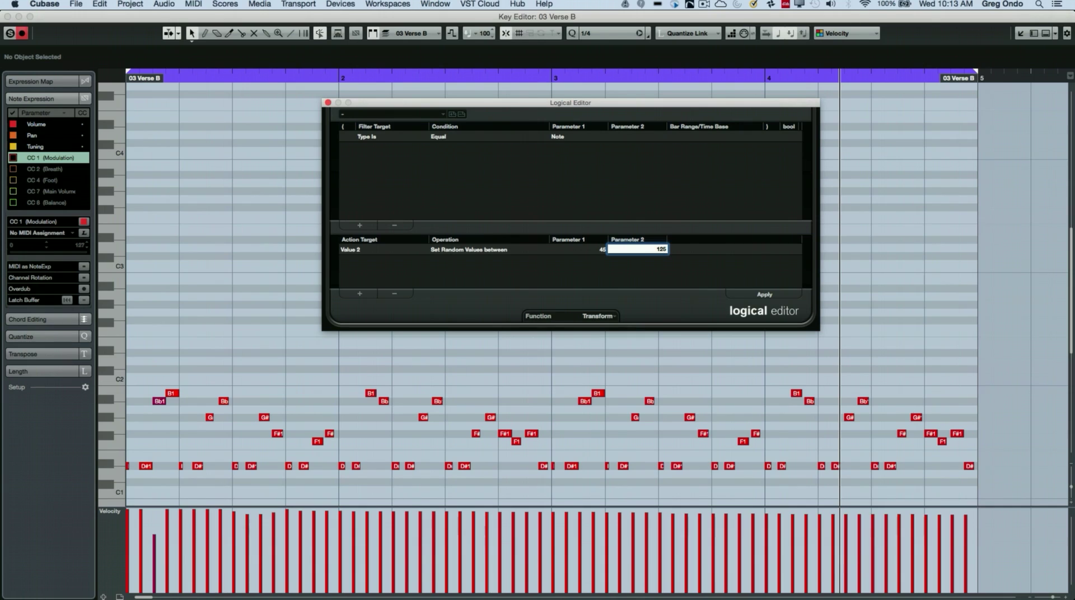
key(Return)
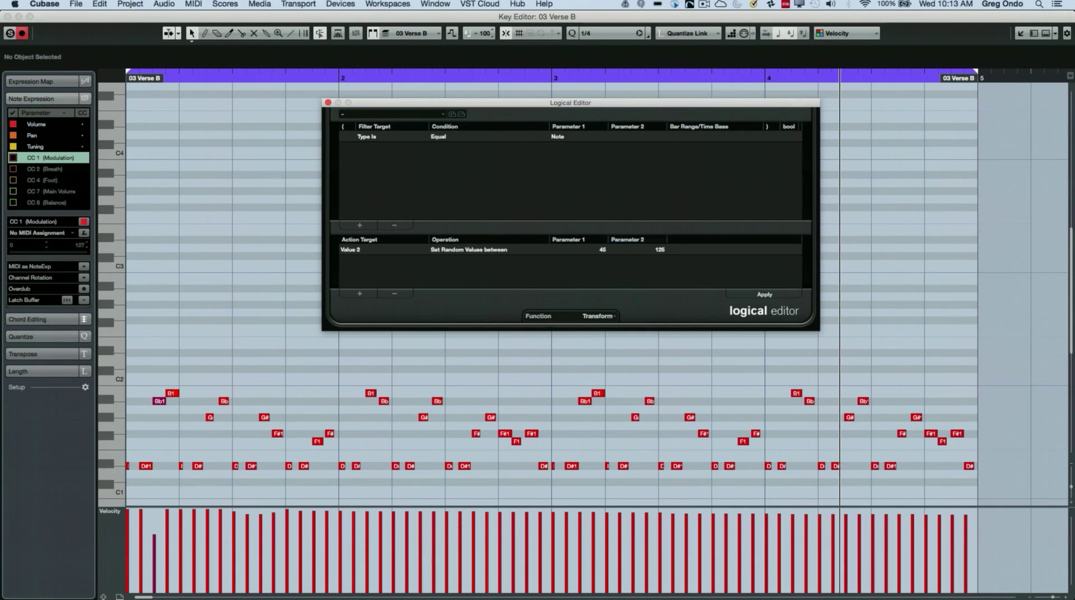
click(767, 294)
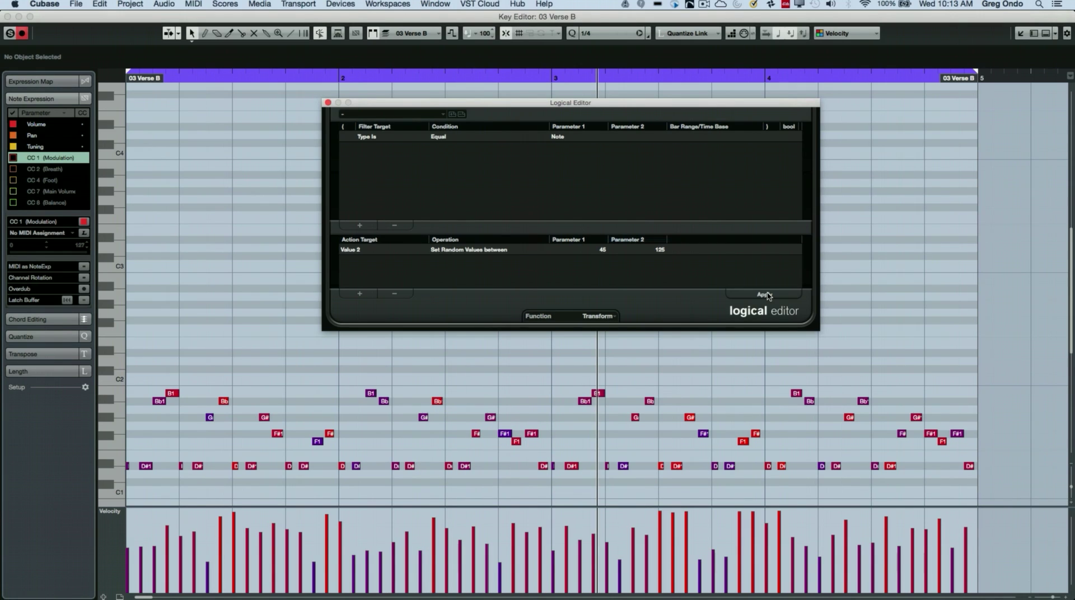
Restore the original velocities and add a second filter condition, Pitch Unequal
click(766, 294)
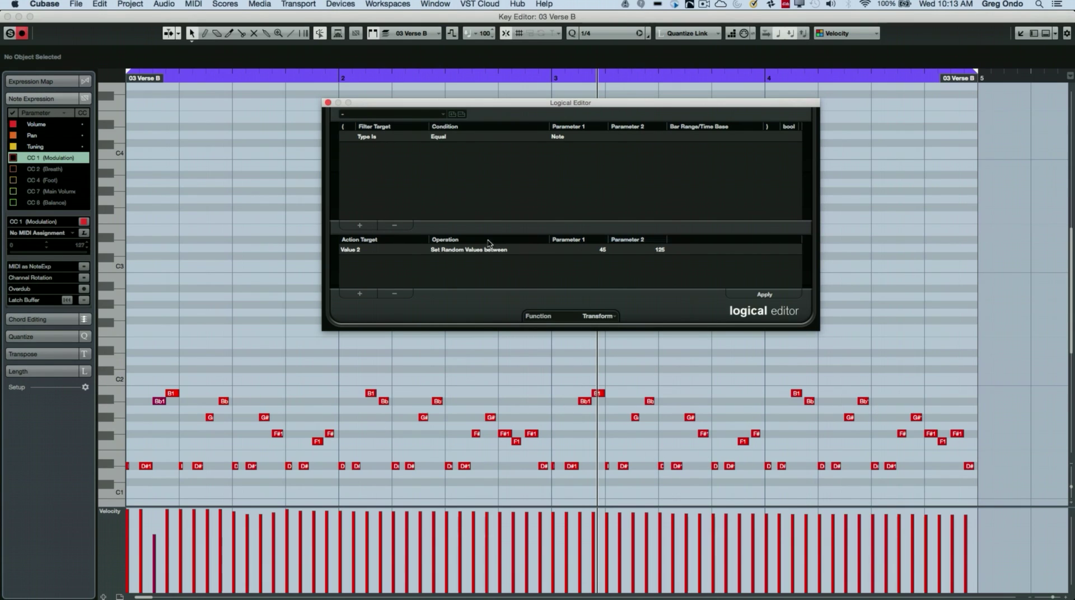
click(360, 226)
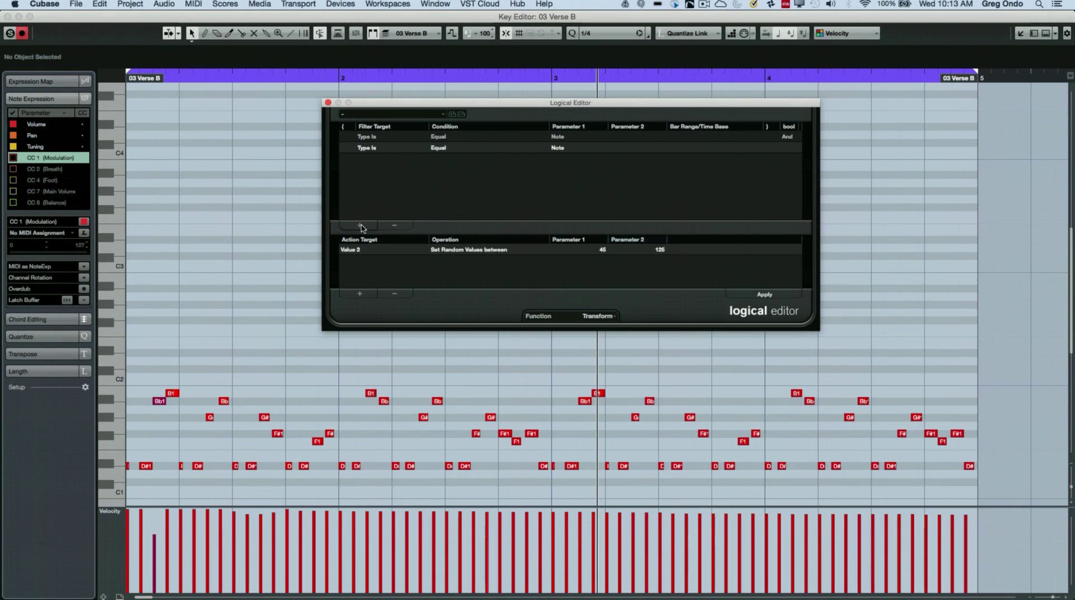
click(374, 149)
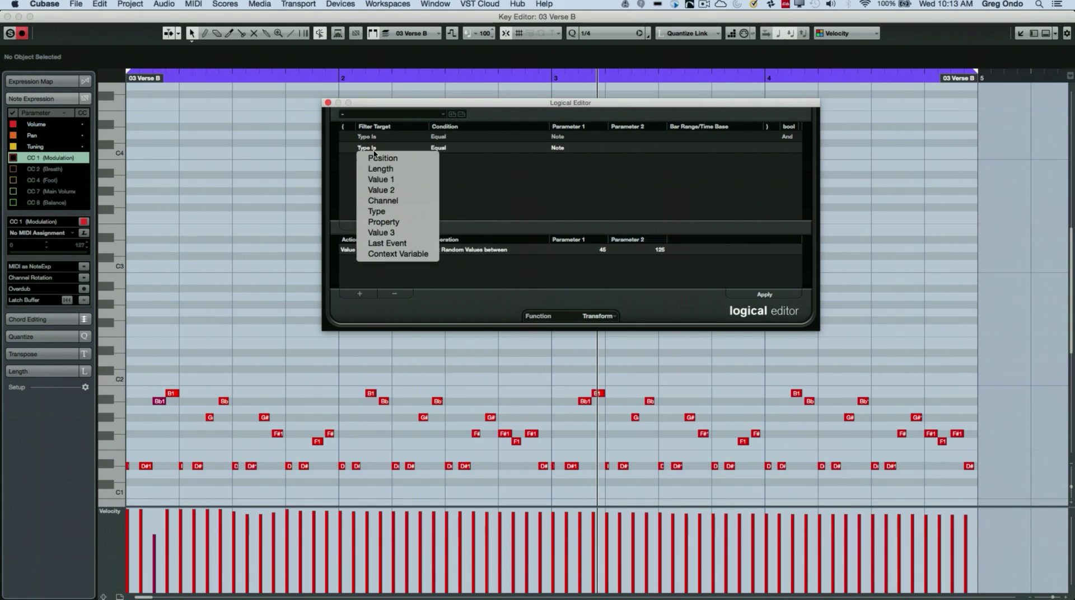
click(392, 179)
click(438, 148)
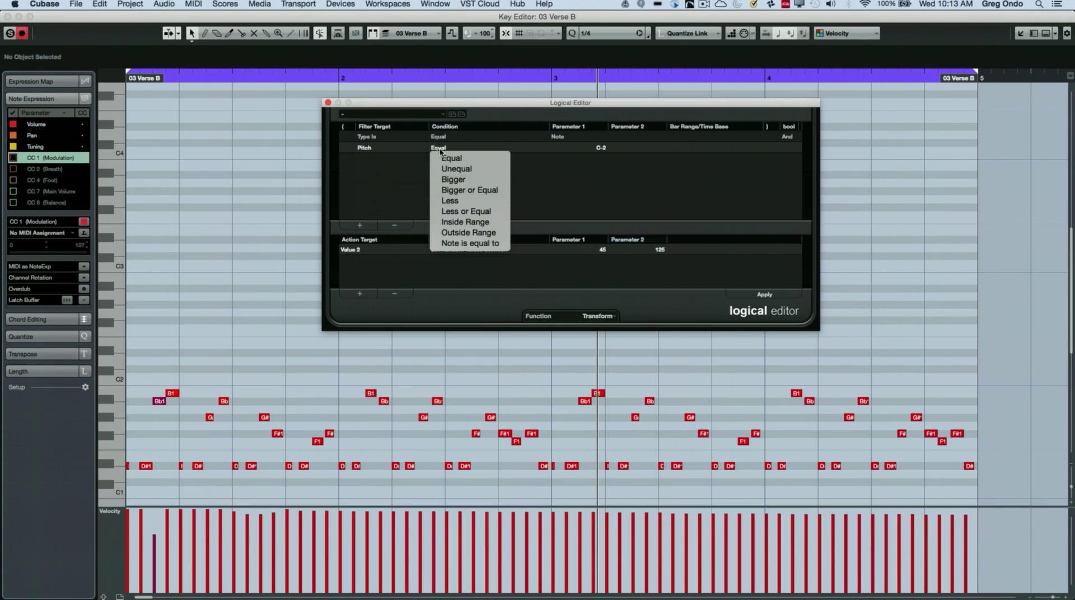
click(446, 171)
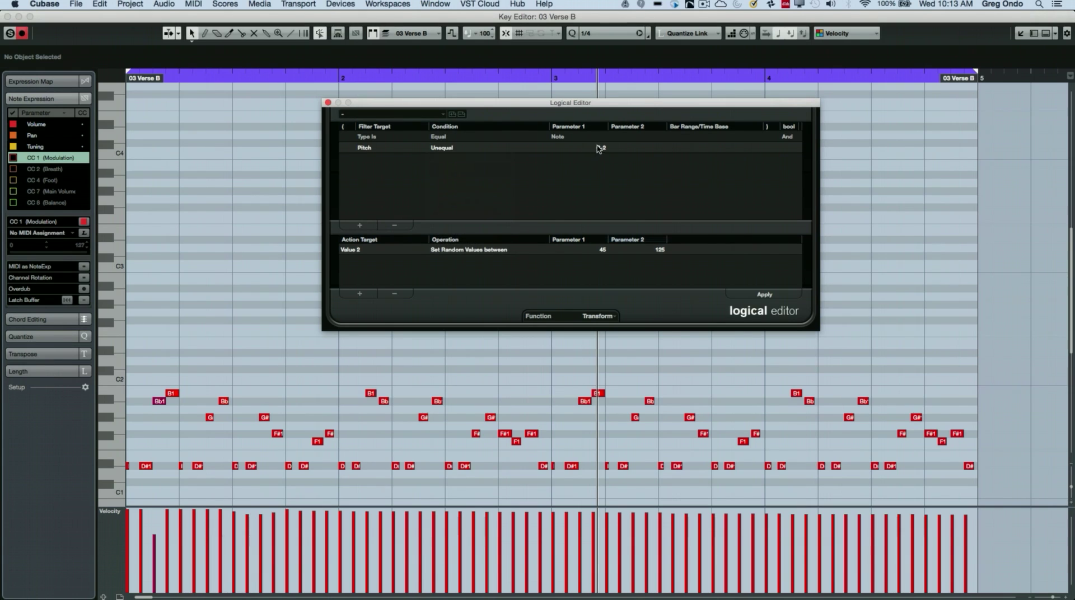
Exclude pitch D#1, randomize the other notes' velocities, then restore them
click(600, 147)
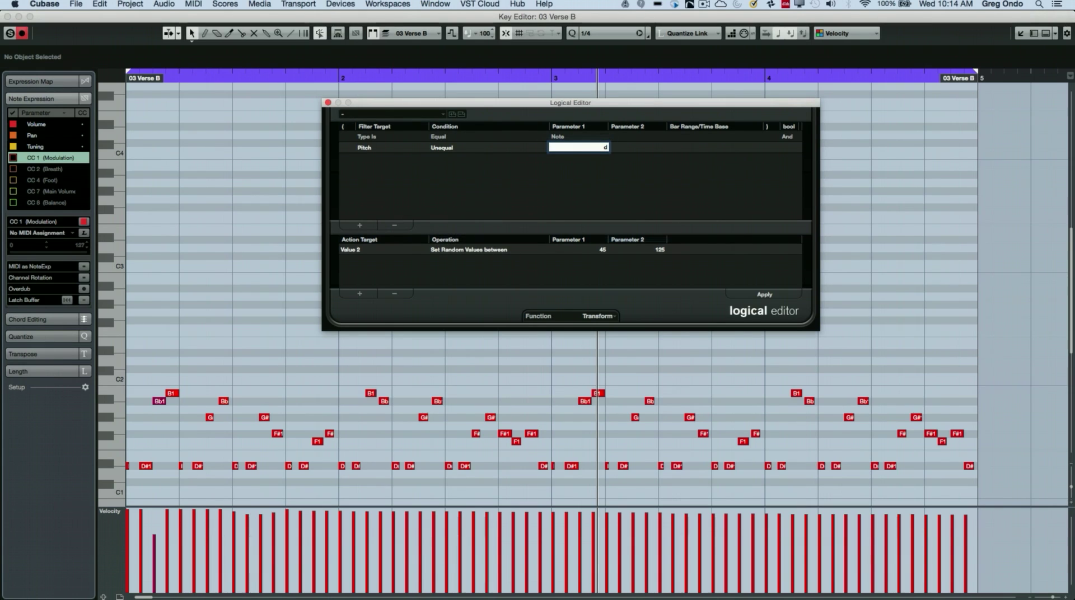
text(d#1)
key(Return)
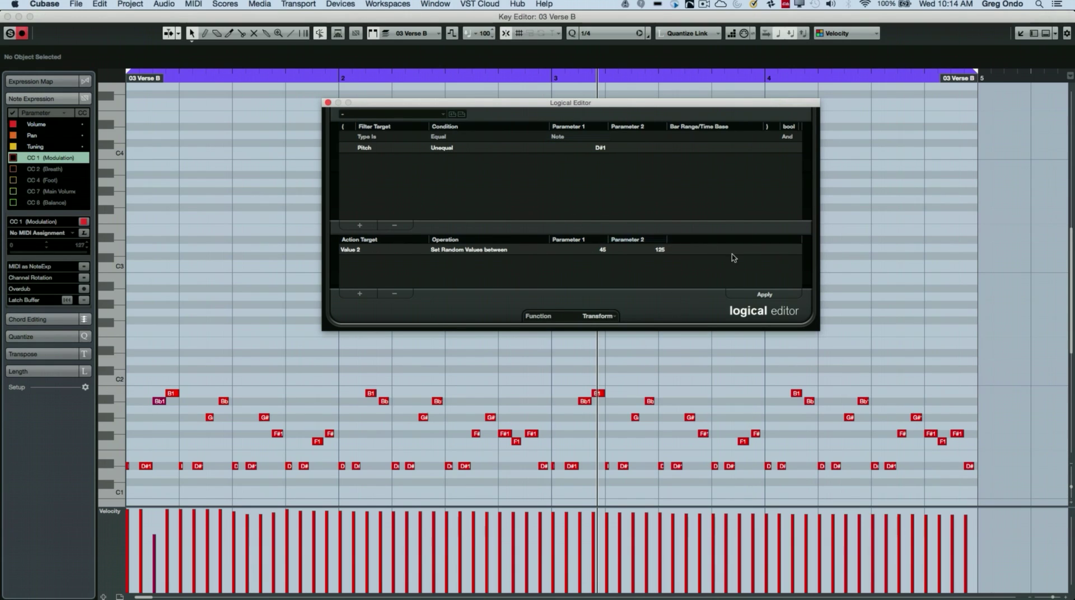
click(761, 295)
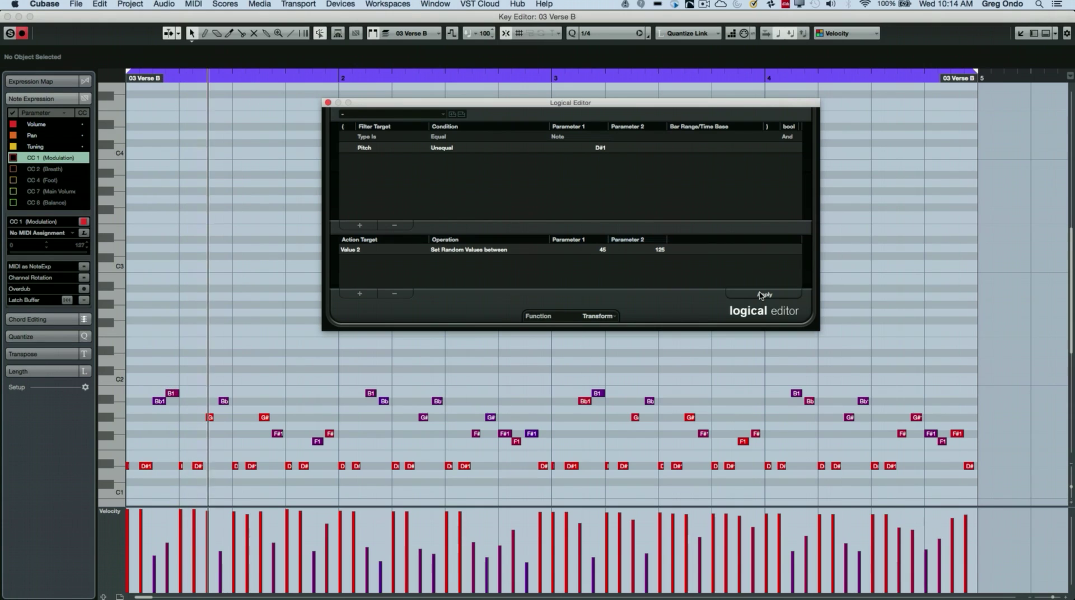
click(761, 295)
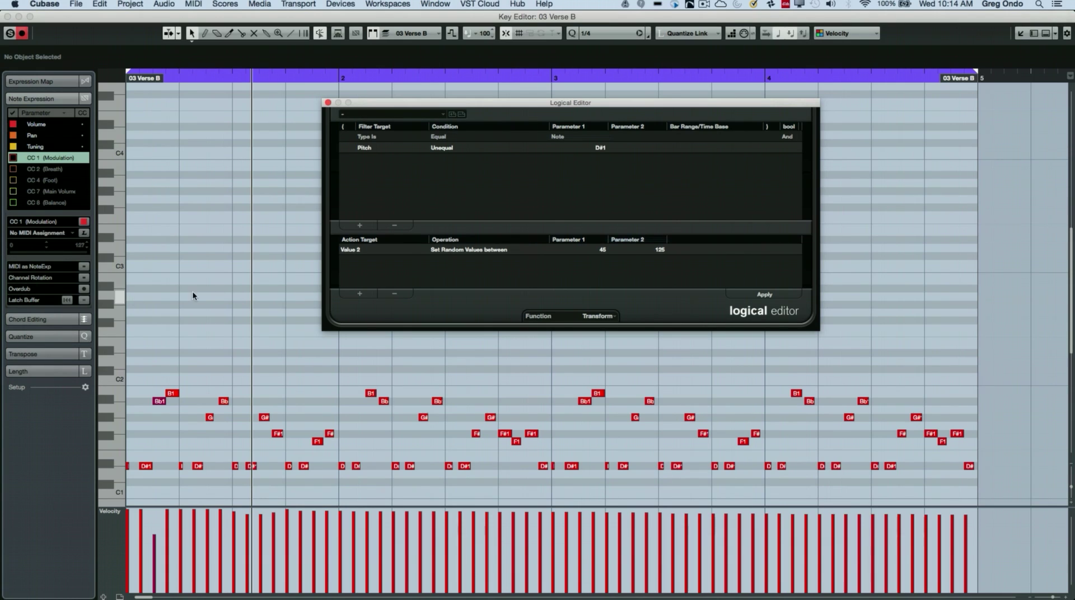
Replace the Pitch condition with a Last Event / Every other Event filter
click(394, 225)
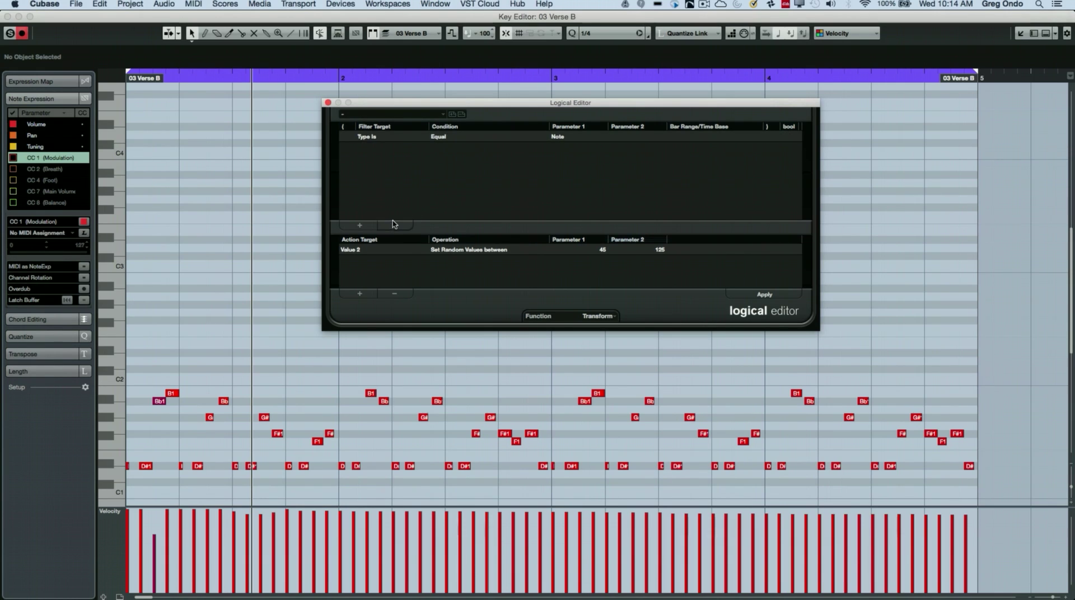
click(360, 227)
click(374, 150)
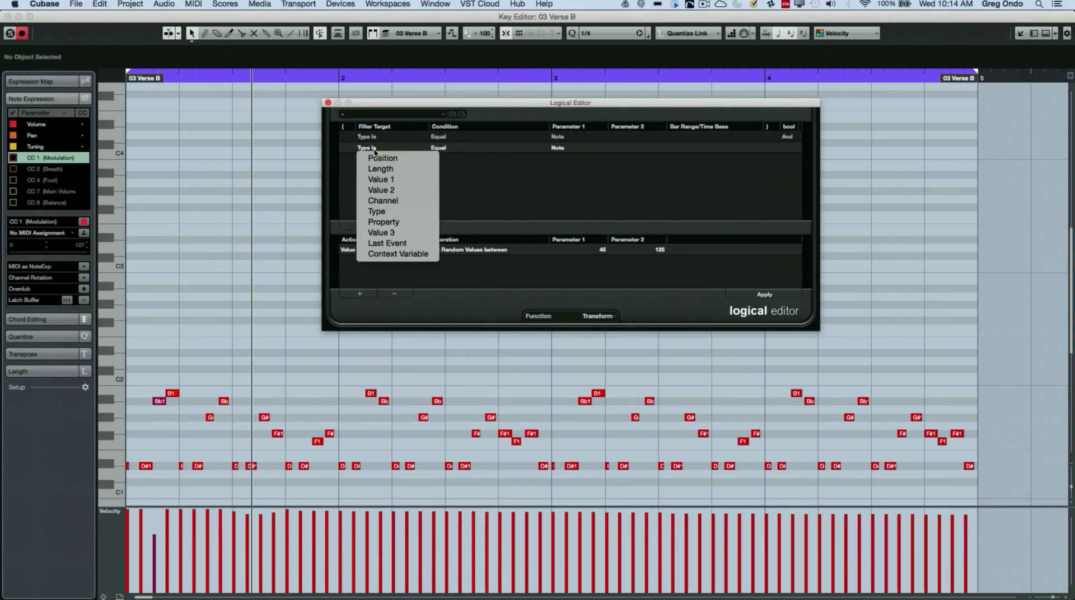
click(382, 246)
click(441, 149)
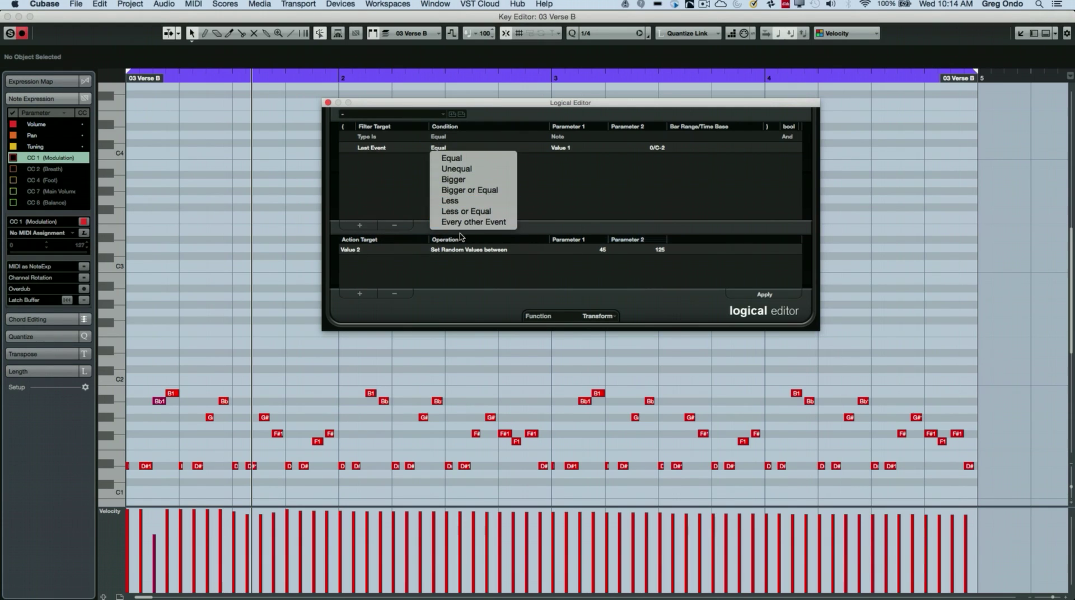
click(473, 222)
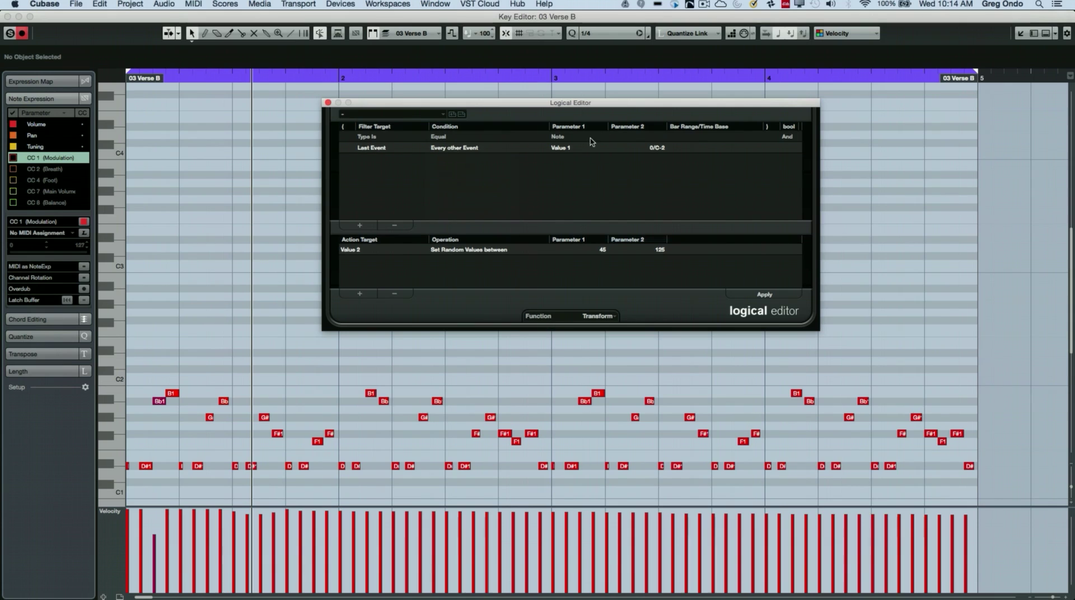
Set the Eventcounter to 3 and apply random velocities to every third note
click(571, 149)
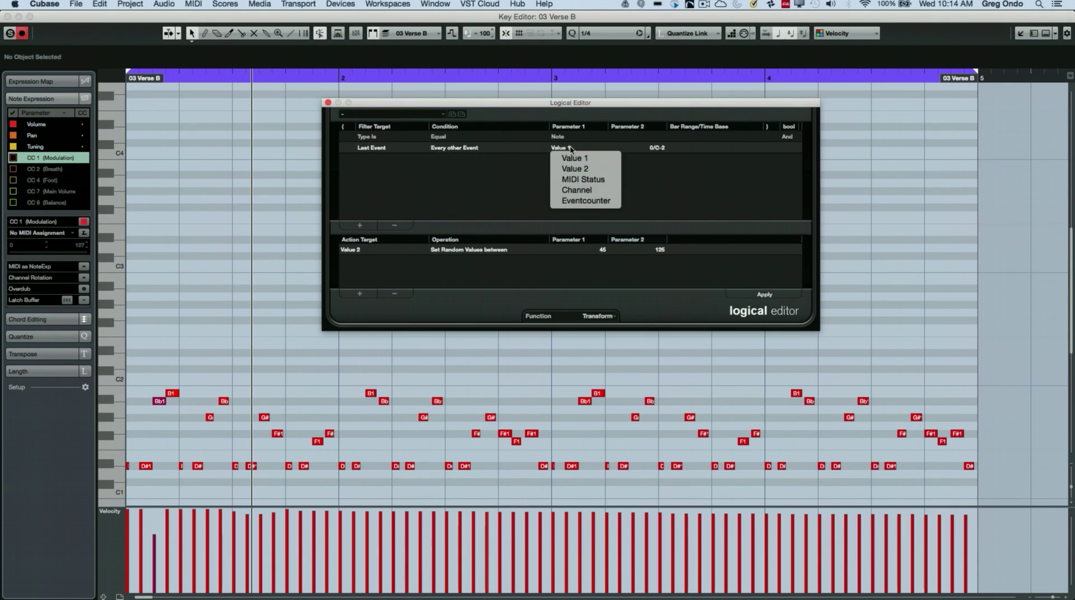
click(586, 200)
click(657, 148)
click(657, 148)
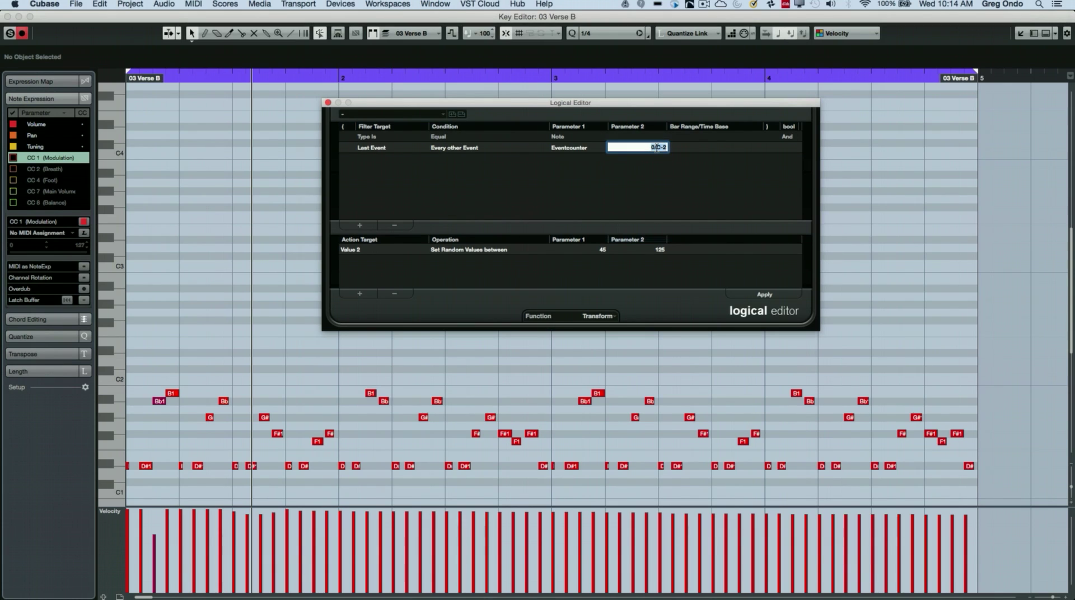
text(3)
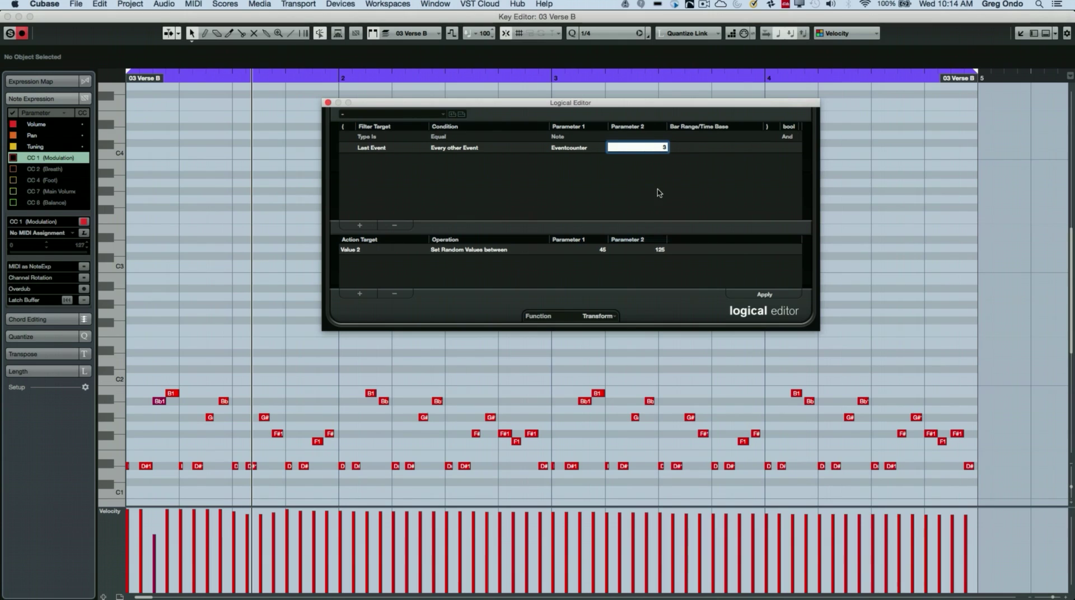
key(Return)
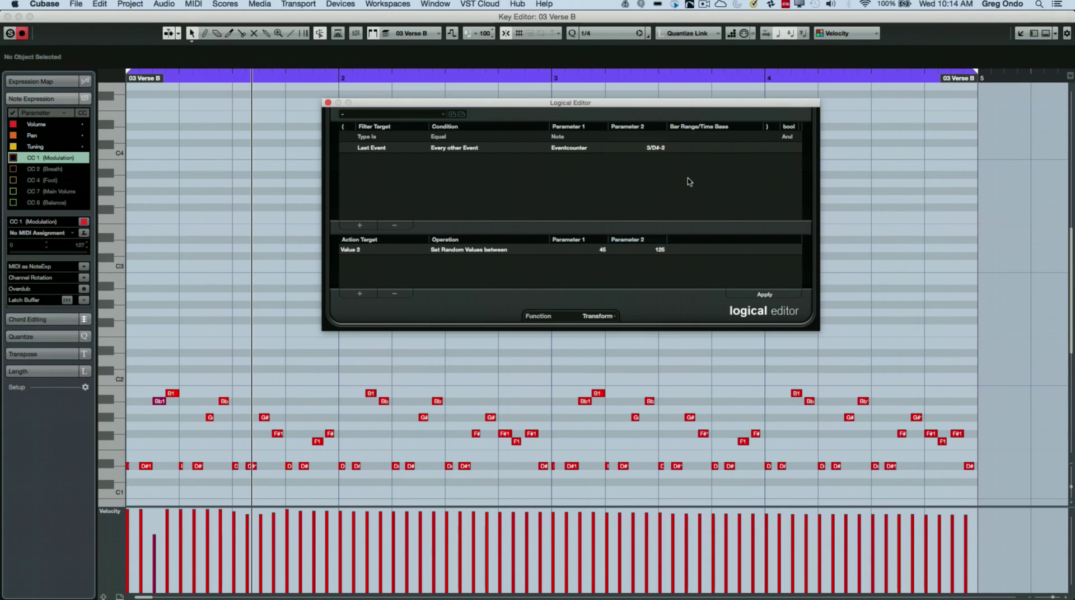
click(773, 296)
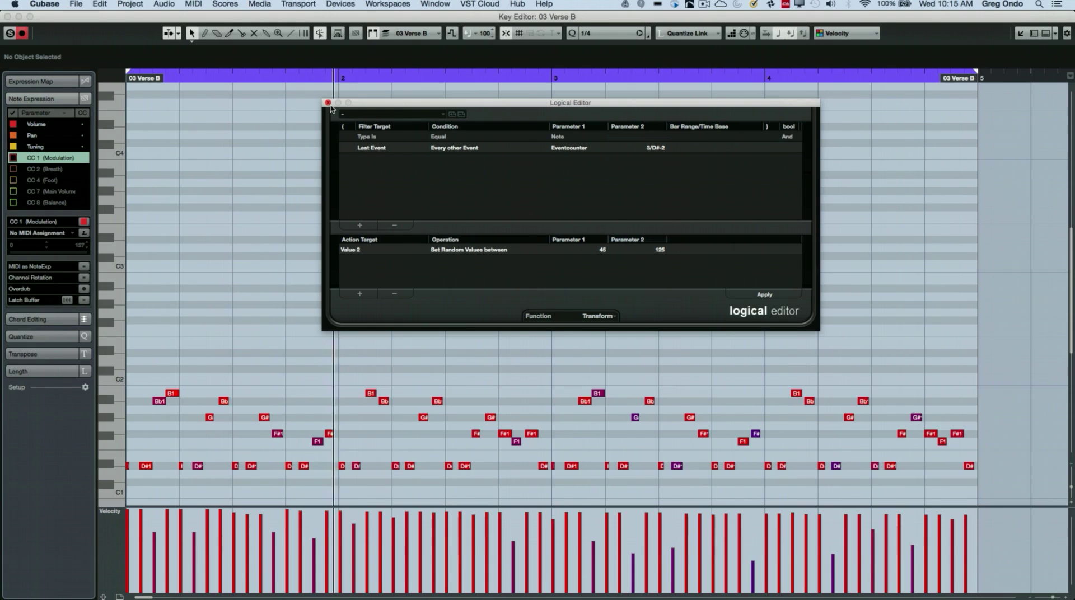
Play back the new velocities, then remove all filter and action rows
key(space)
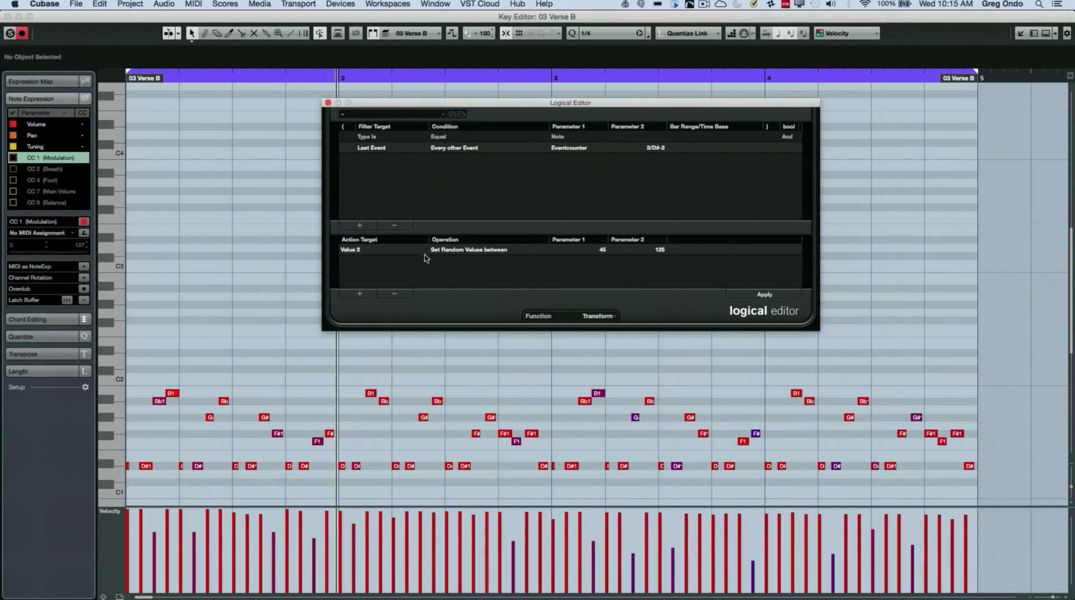
click(395, 225)
click(396, 226)
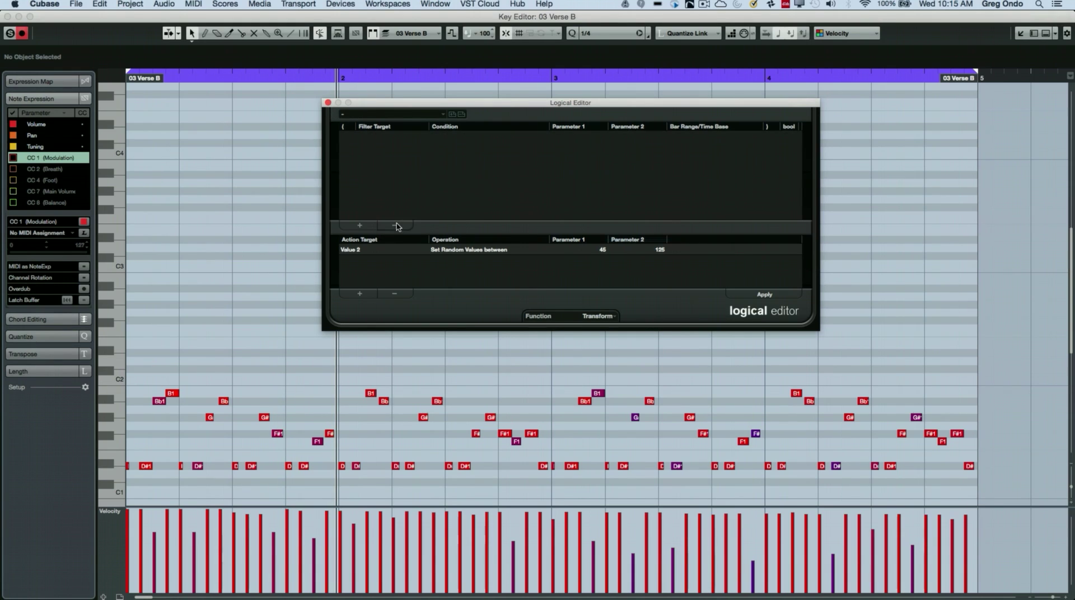
click(396, 293)
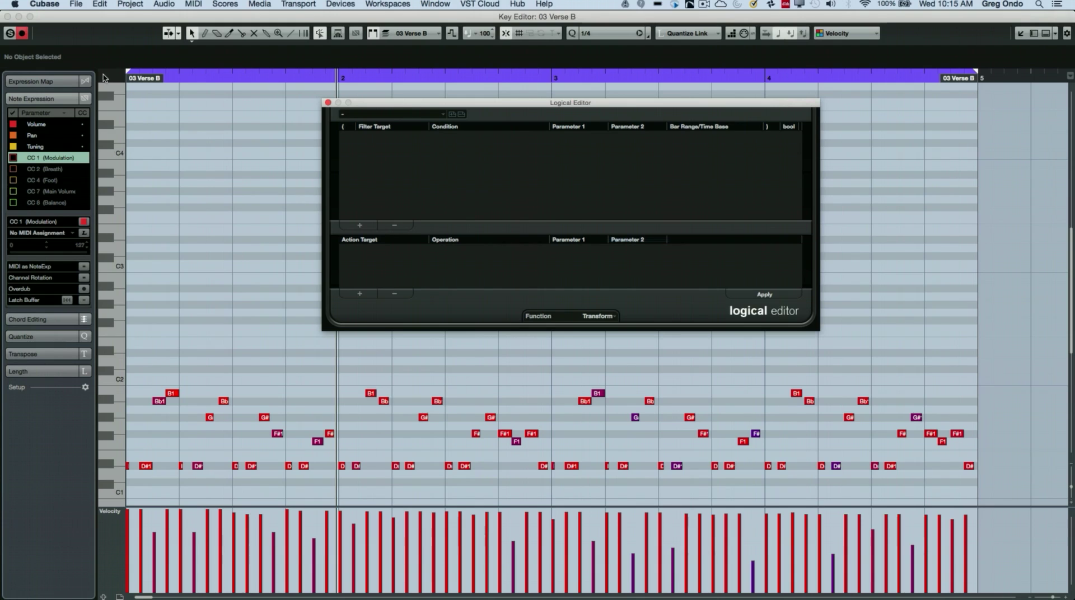
Open the HALion 6 01 part in a full Key Editor with the Logical Editor moved clear
click(1020, 35)
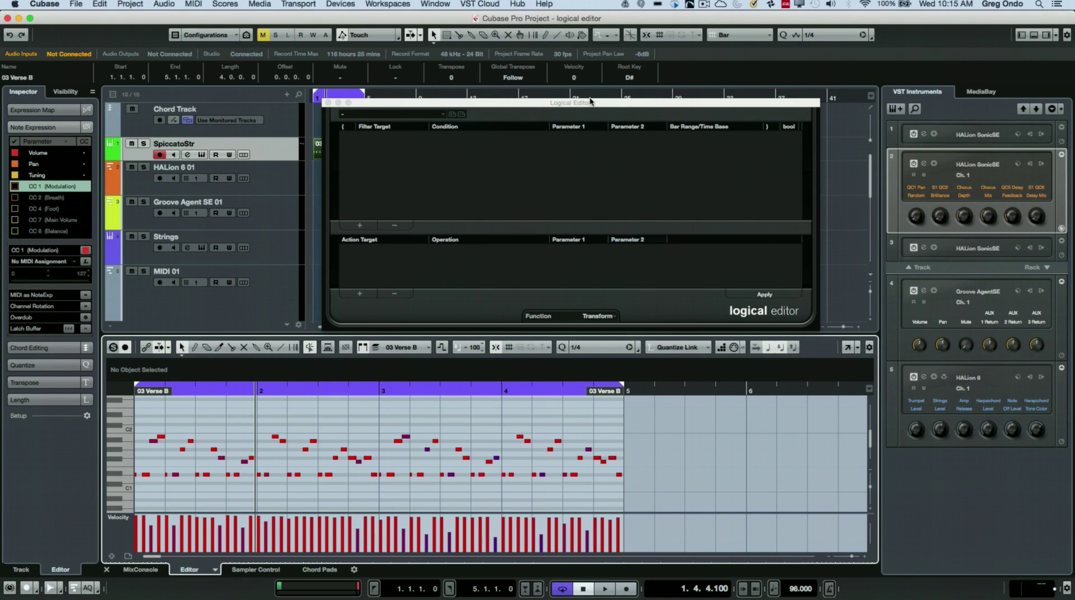
drag(591, 102, 528, 231)
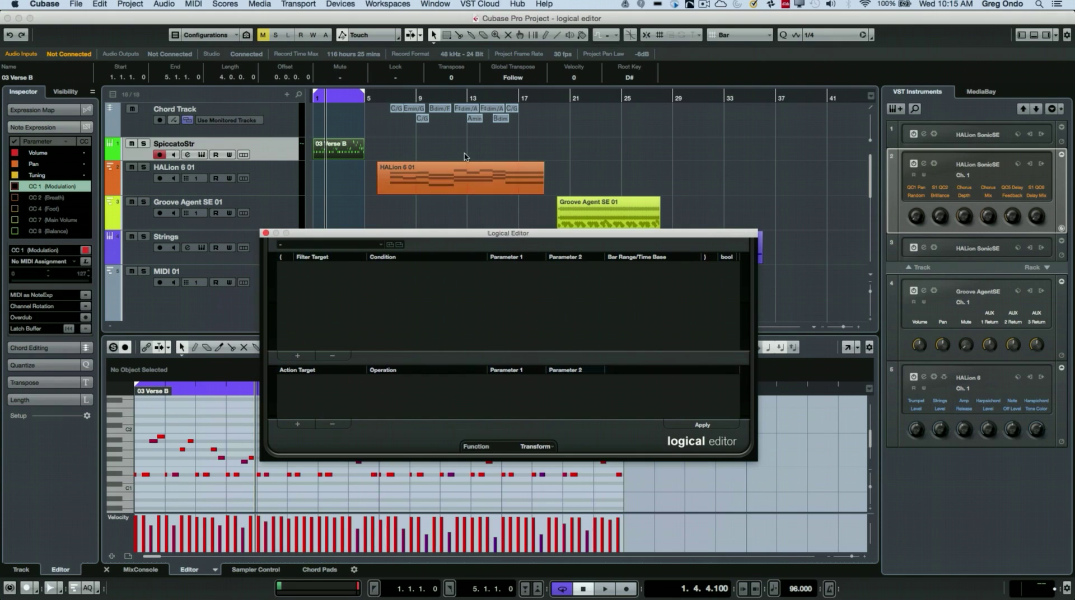
click(464, 182)
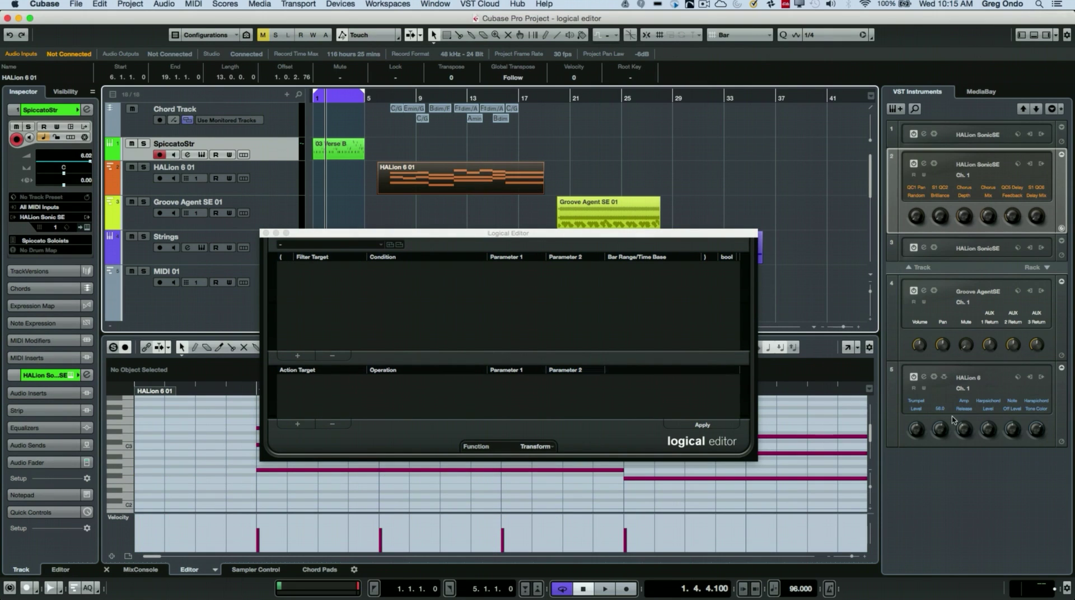
click(847, 347)
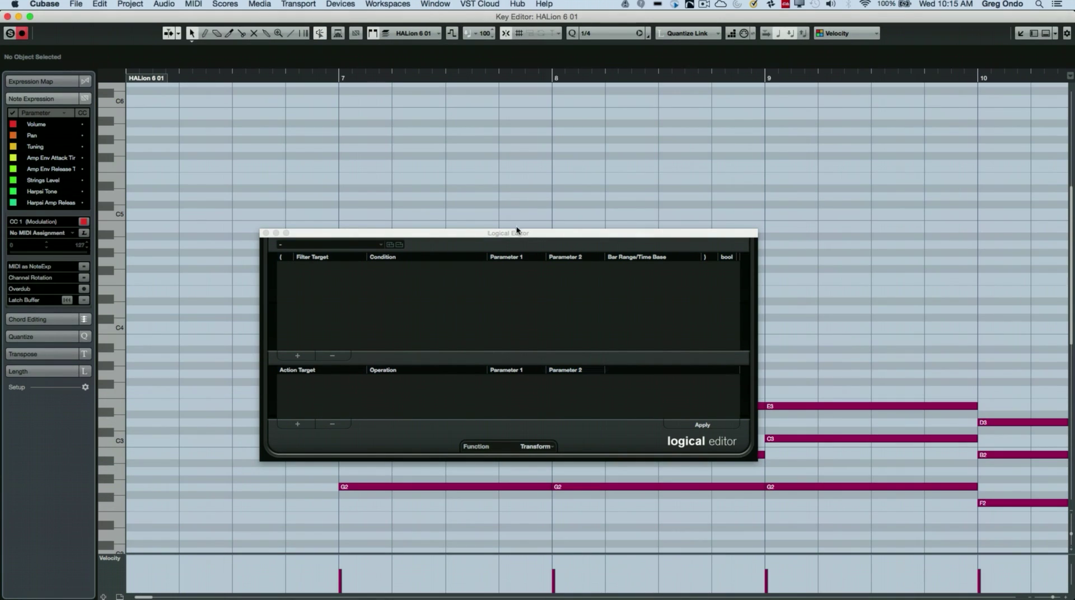
drag(517, 229, 534, 72)
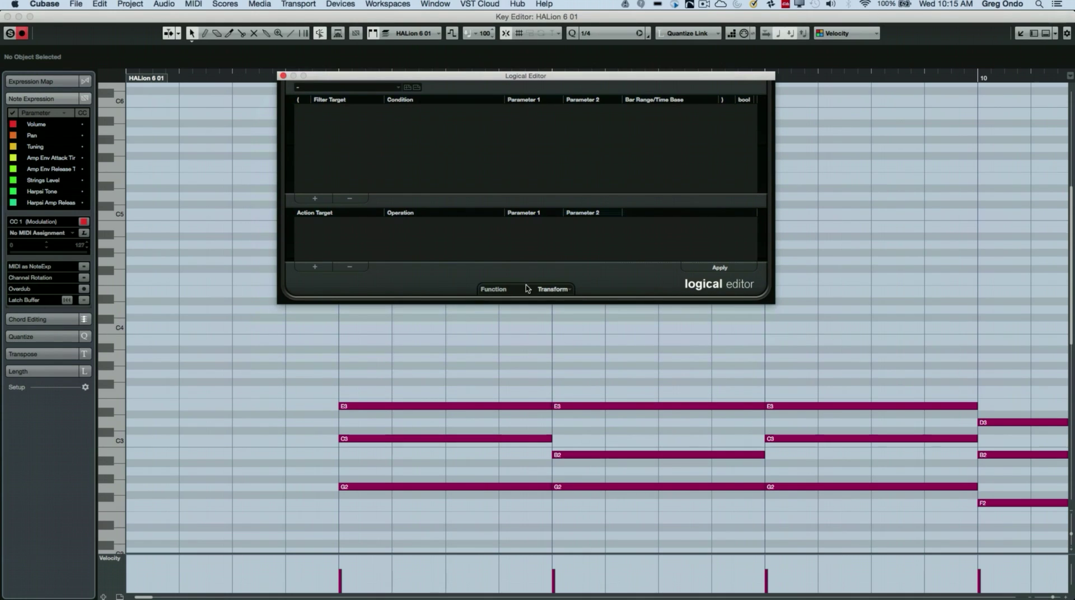
Zoom out to bars 5–20 and play the chord part
key(g)
key(g)
key(g)
key(g)
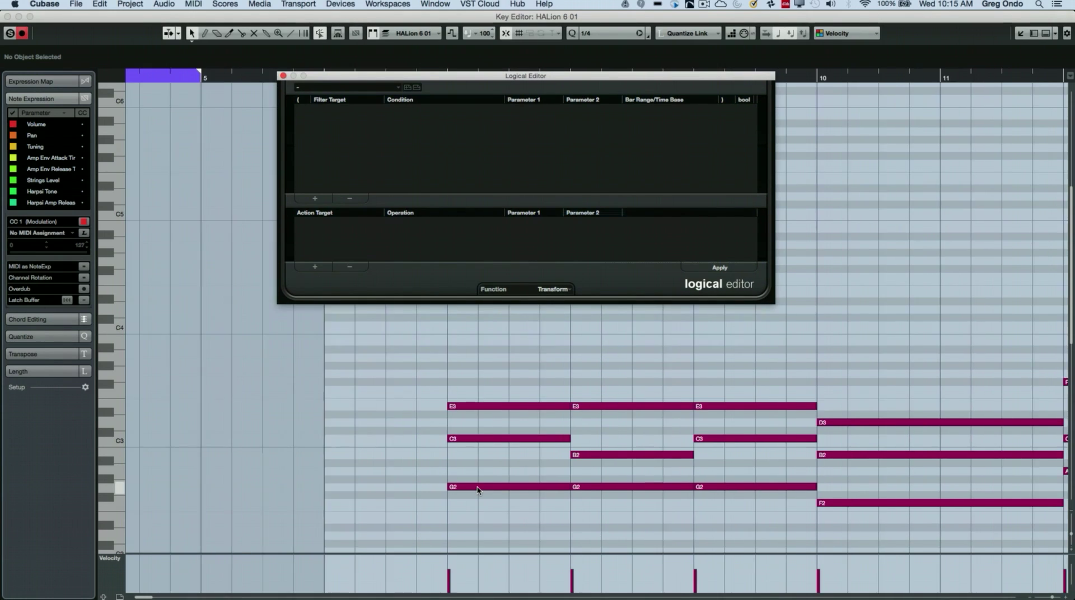
scroll(465, 511, down, 5)
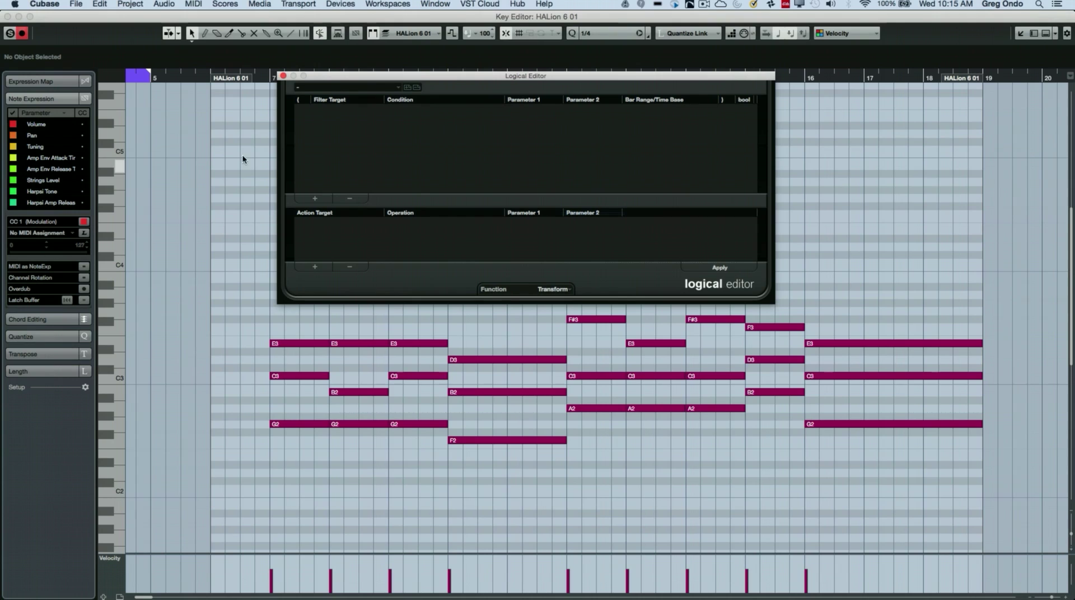
click(255, 78)
key(space)
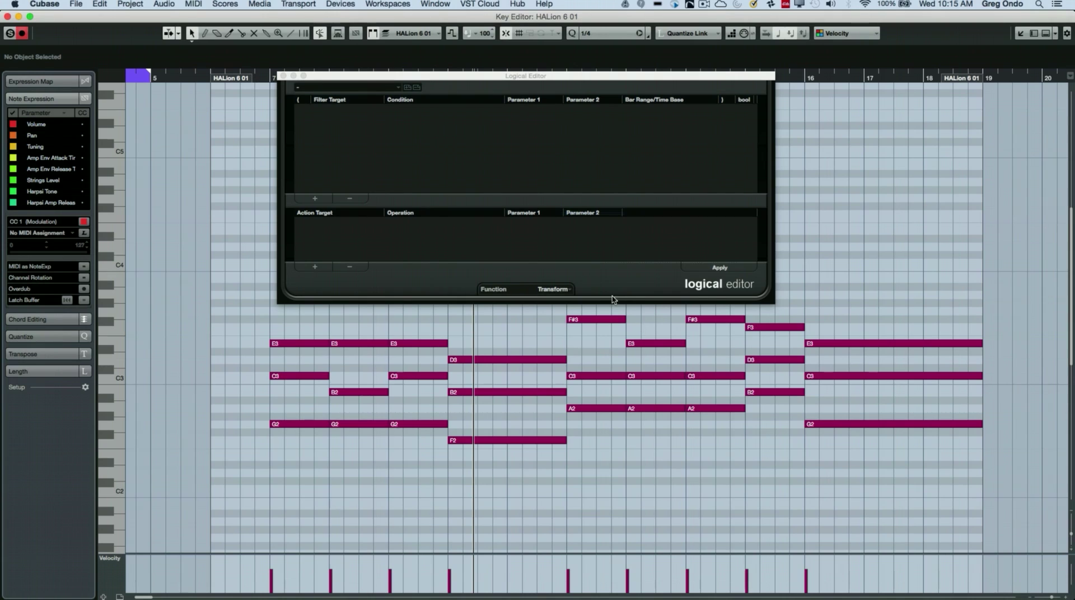
Set the function to Insert and add a Type Is Note filter plus a second condition
click(559, 291)
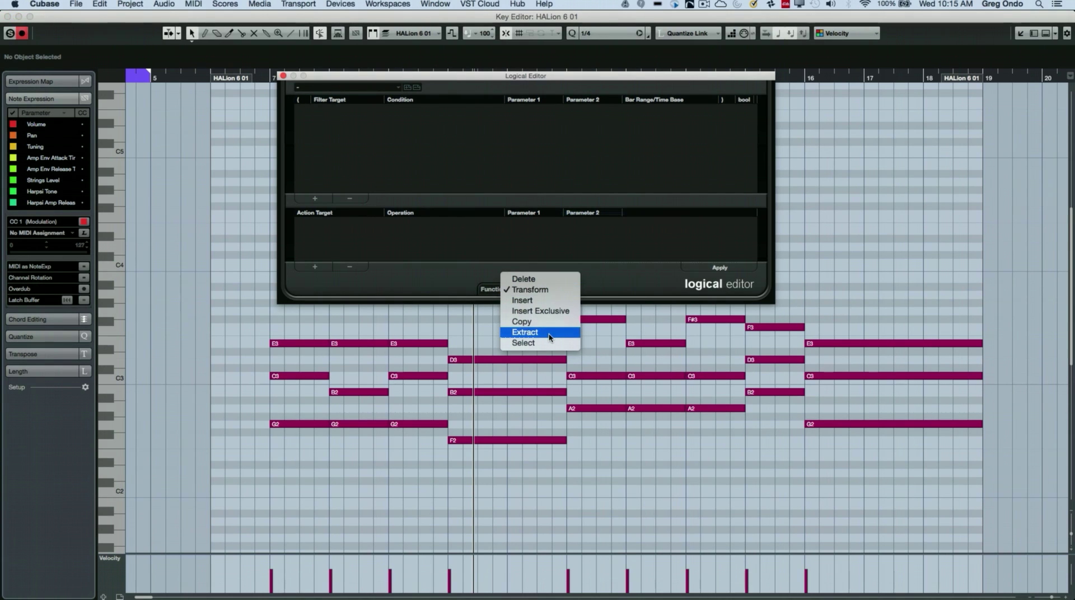
click(548, 301)
click(314, 198)
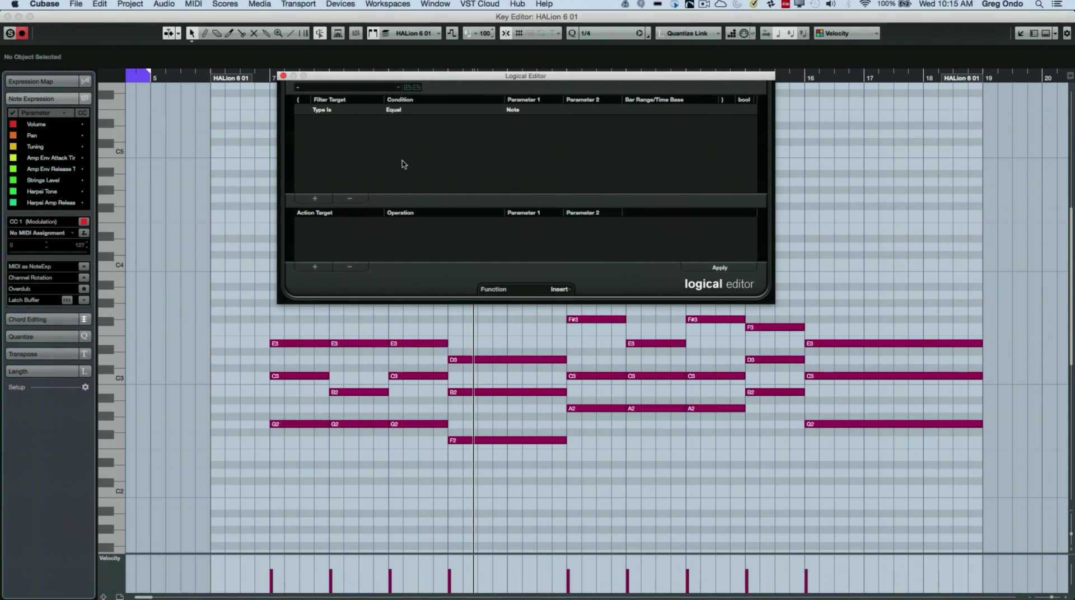
click(315, 198)
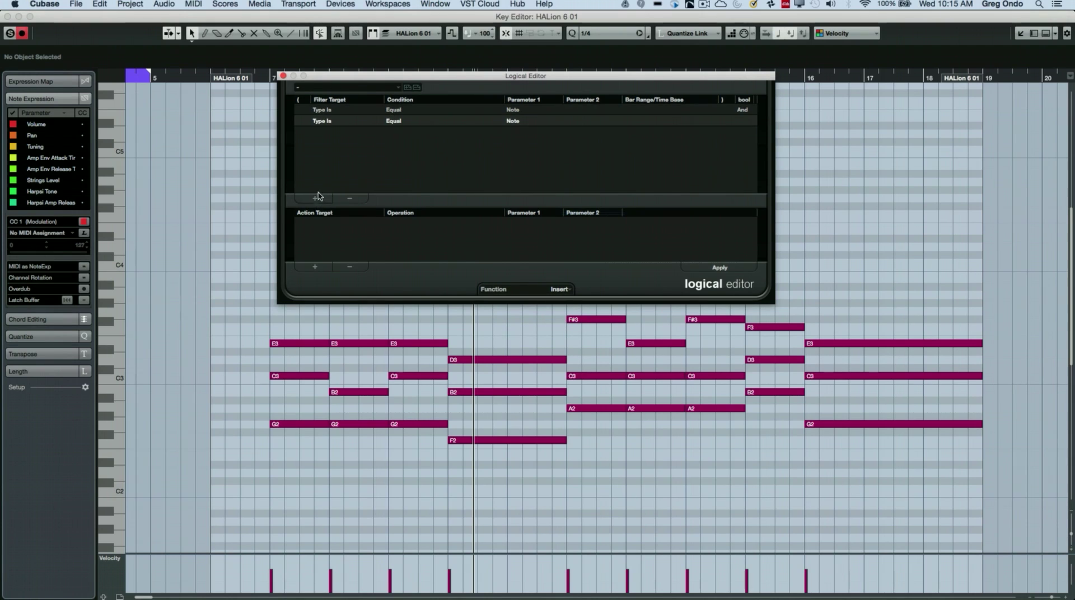
Make the second condition Context Variable Equal Note Number in Chord 0
click(328, 125)
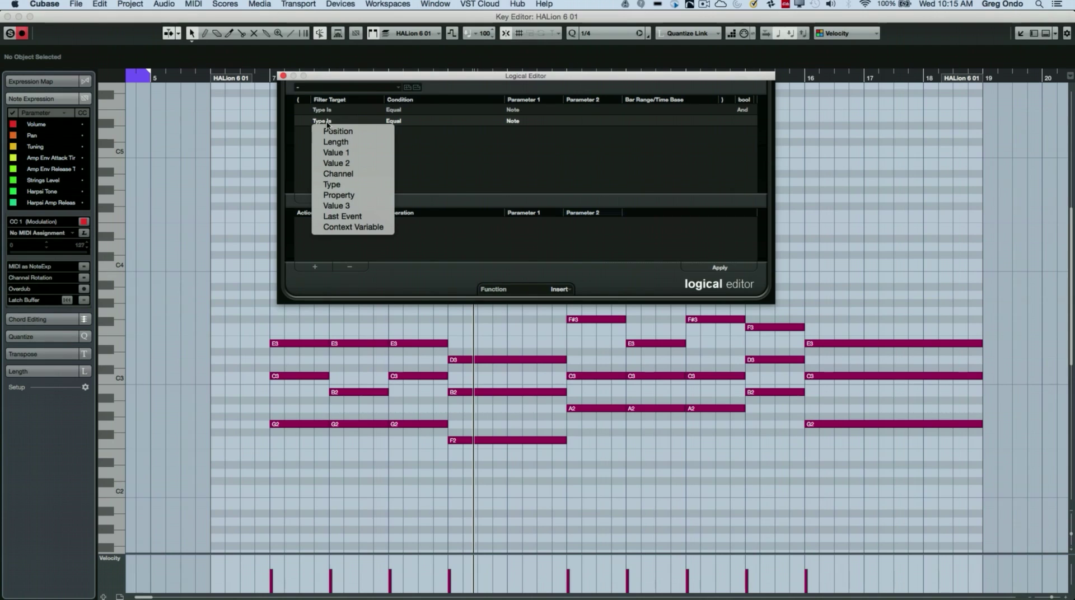
click(352, 228)
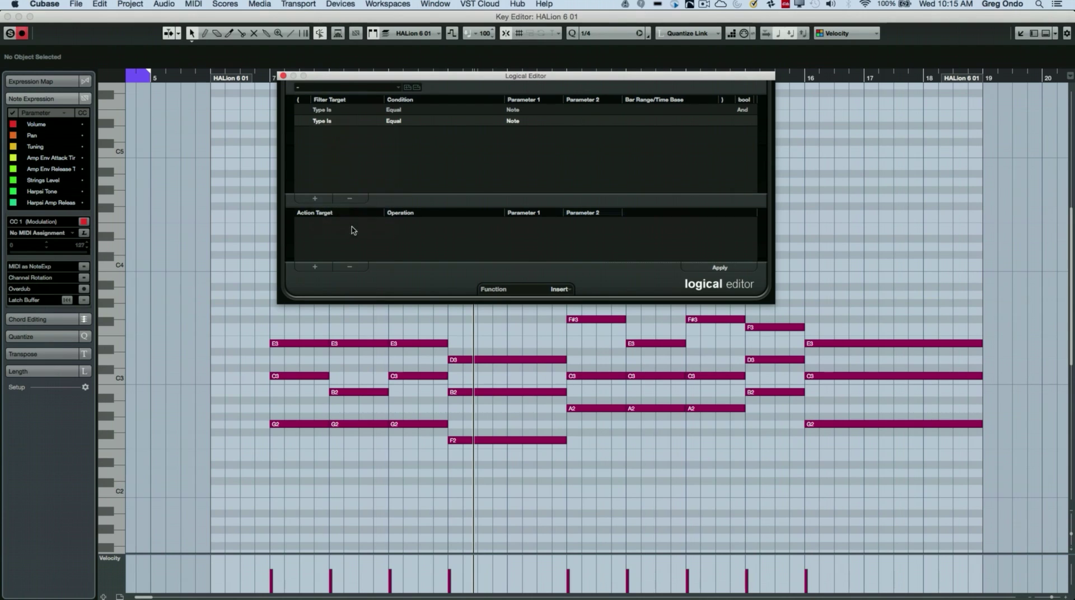
click(403, 125)
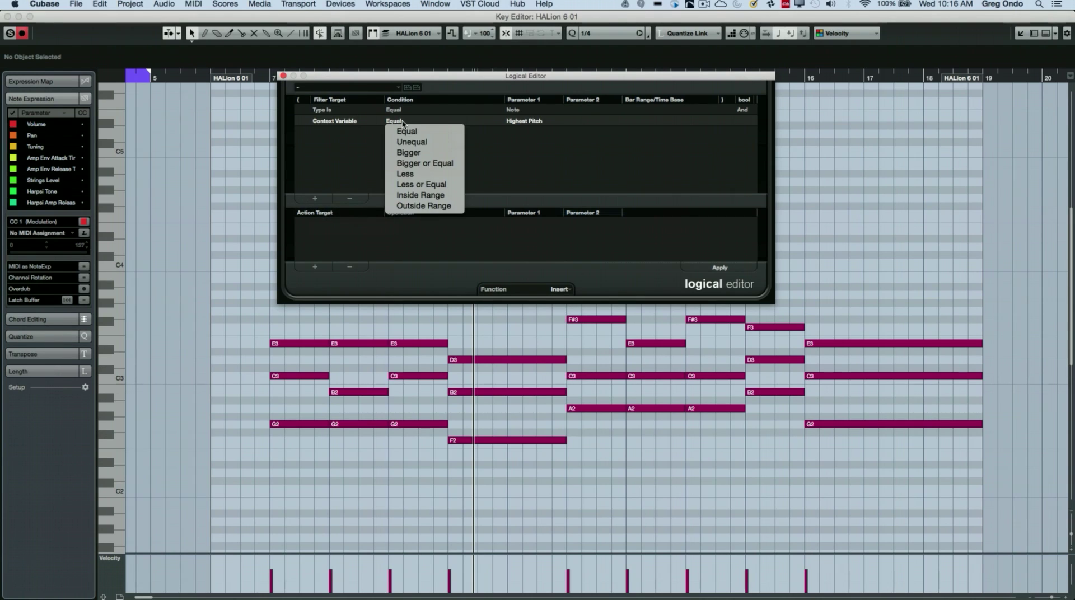
click(406, 131)
click(512, 124)
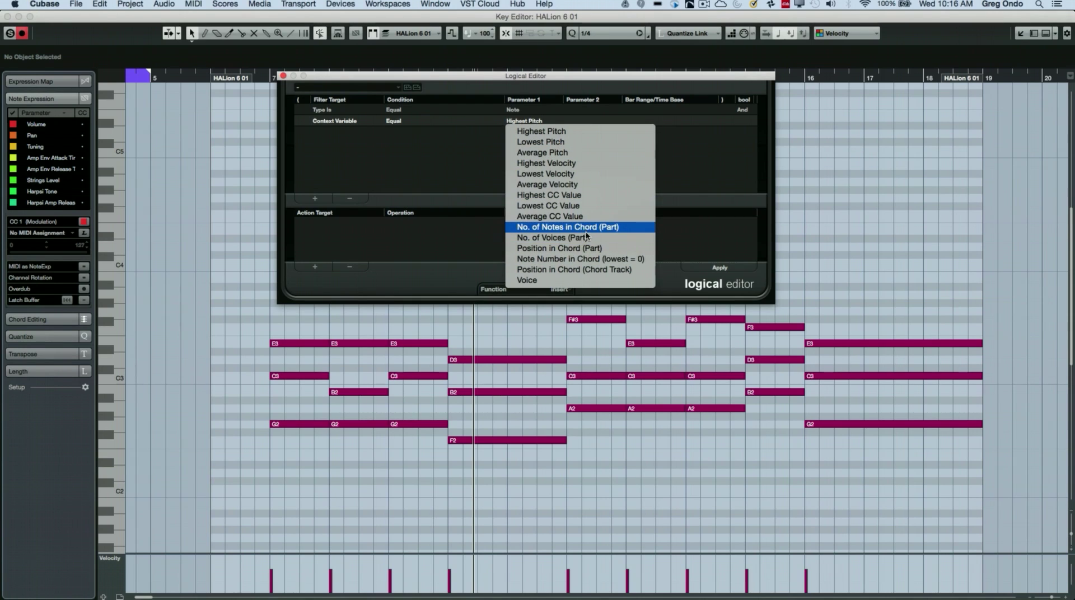
click(600, 259)
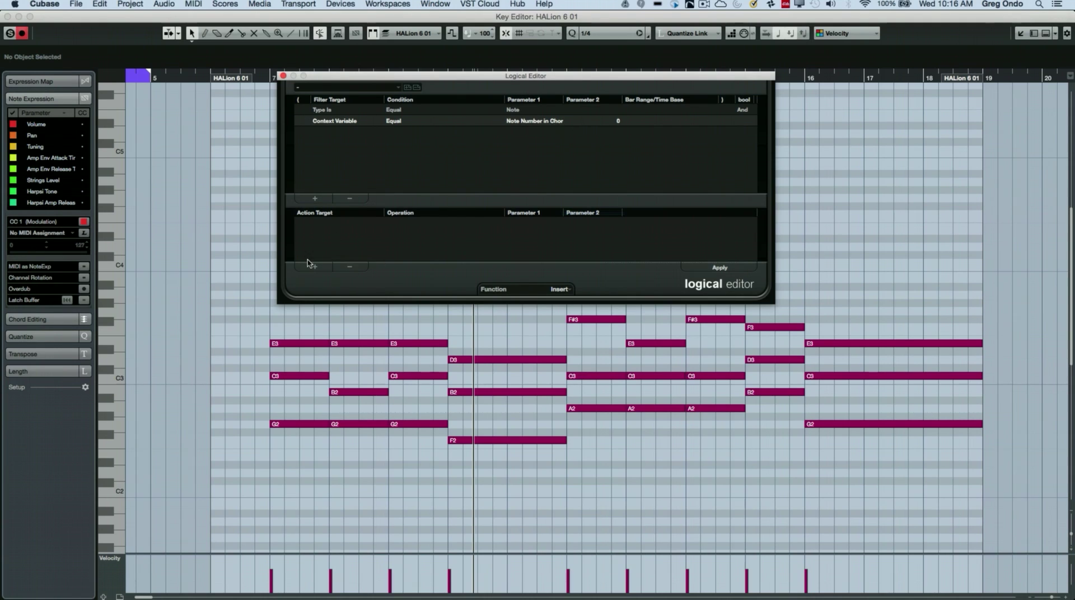
Add a Value 1 Subtract 12 action and apply it, giving bass notes G1, A1, B1, F1
click(320, 269)
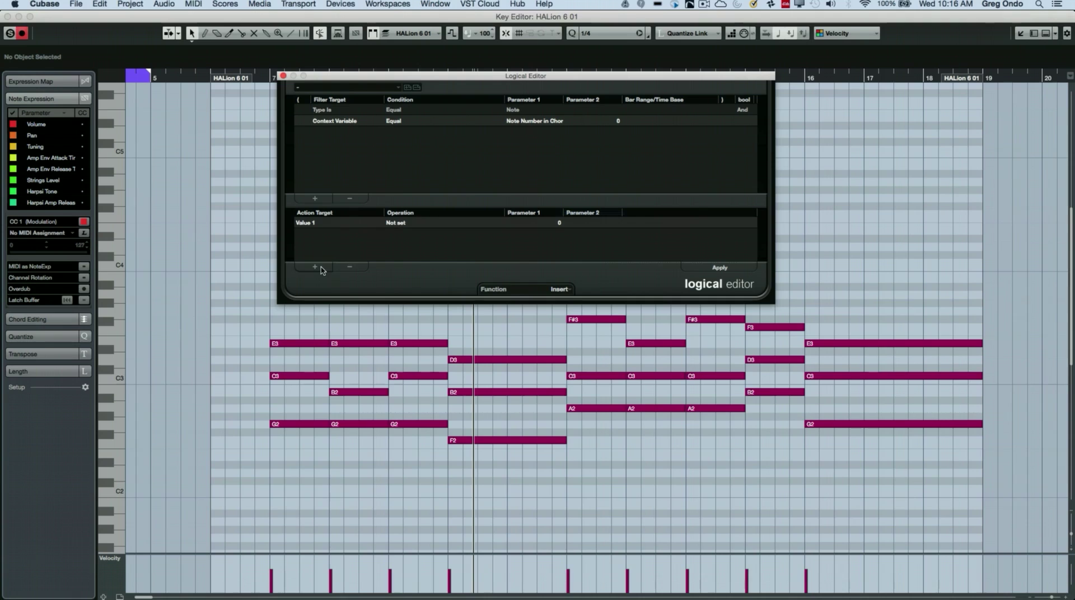
click(311, 224)
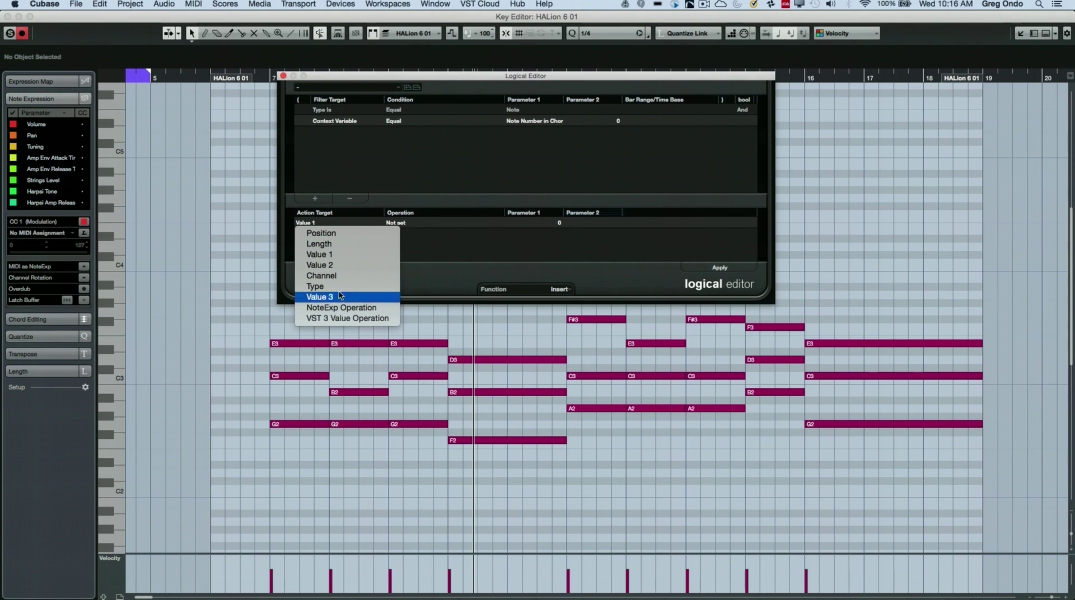
click(330, 254)
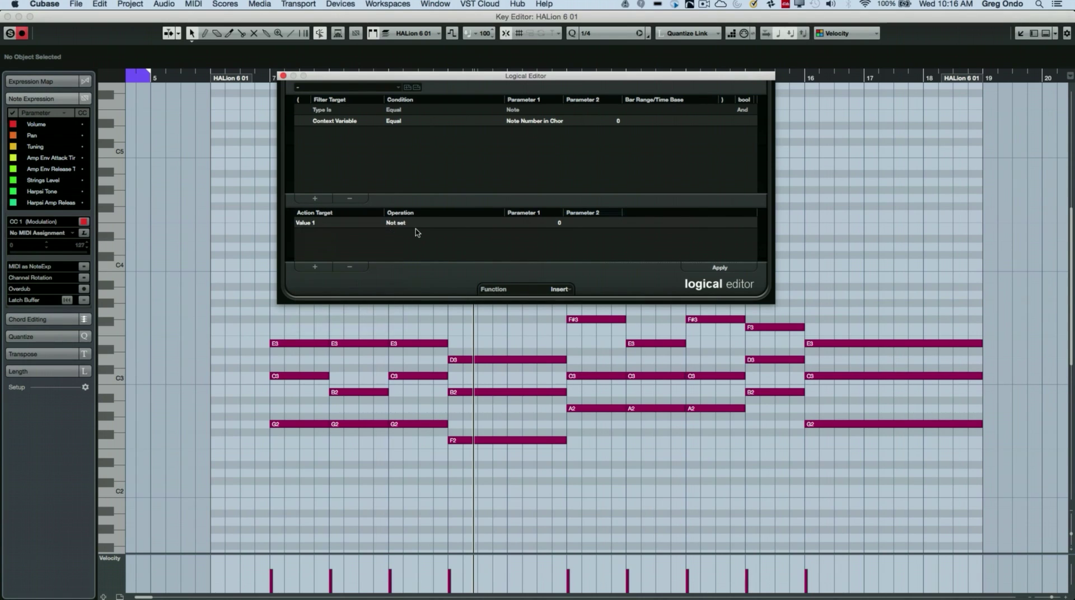
click(415, 224)
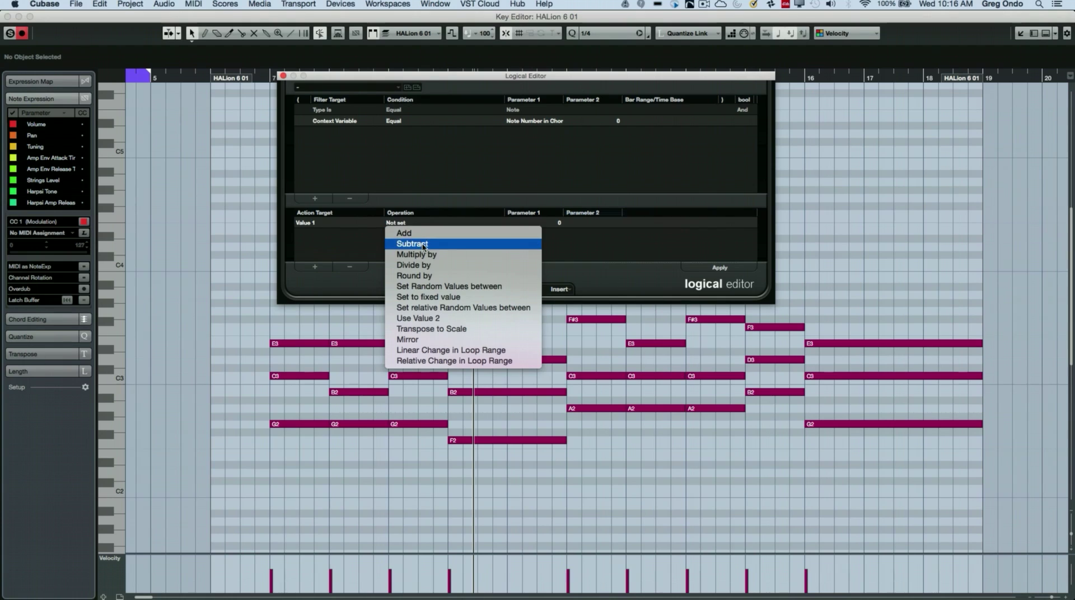
click(602, 242)
click(558, 224)
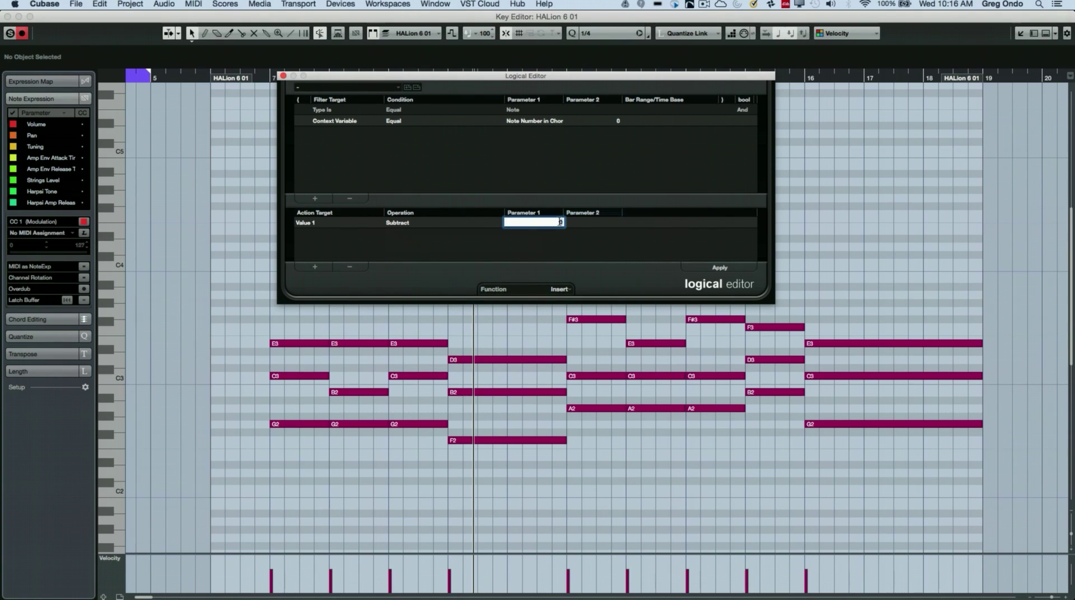
text(12)
key(Return)
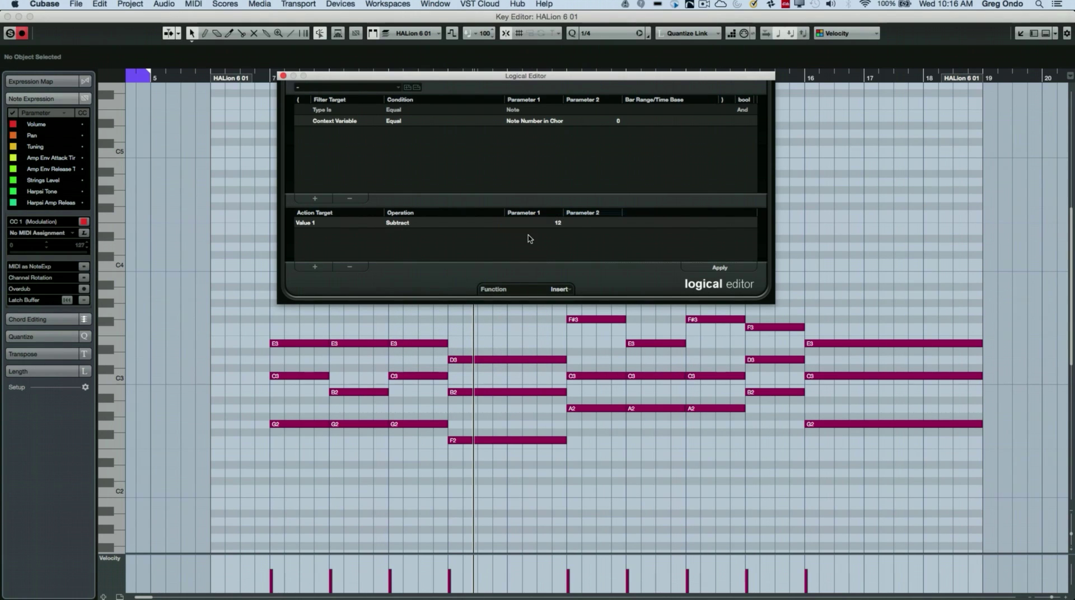
click(721, 268)
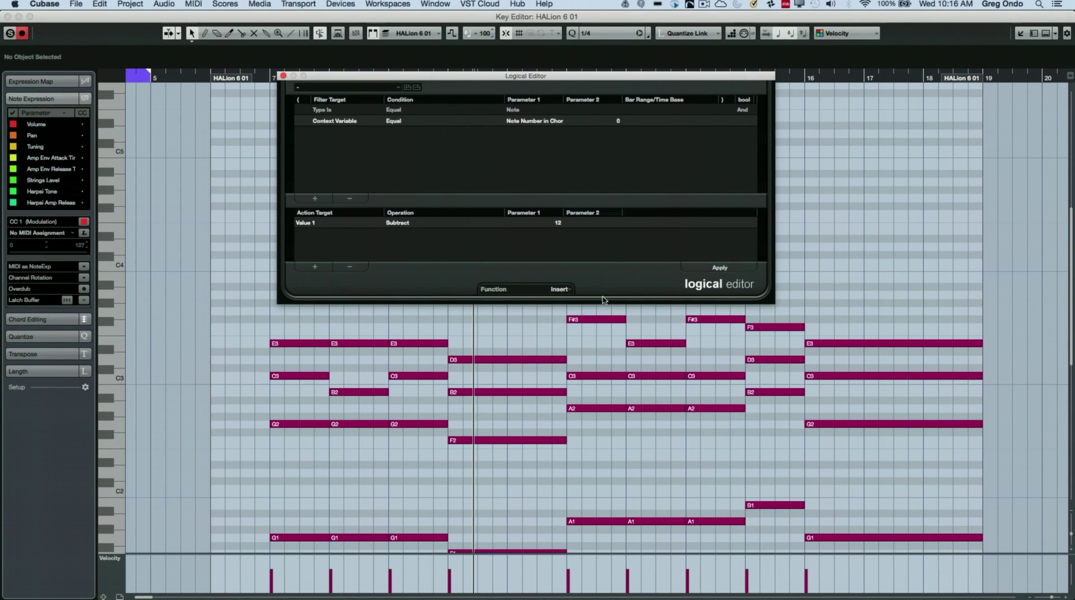
Undo the octave drop and add a second action targeting Value 2
click(255, 77)
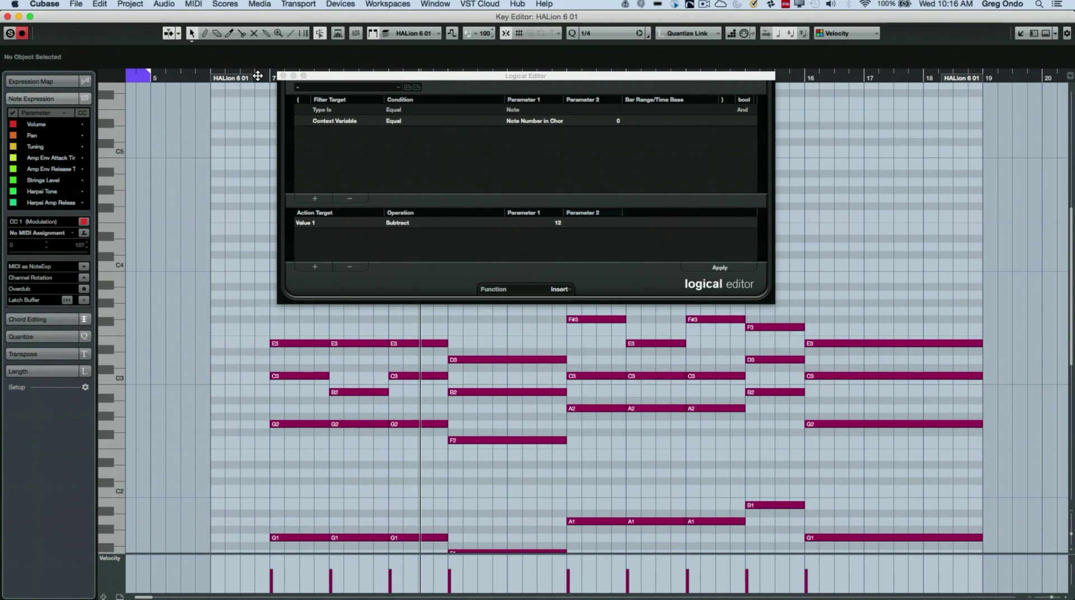
key(super+z)
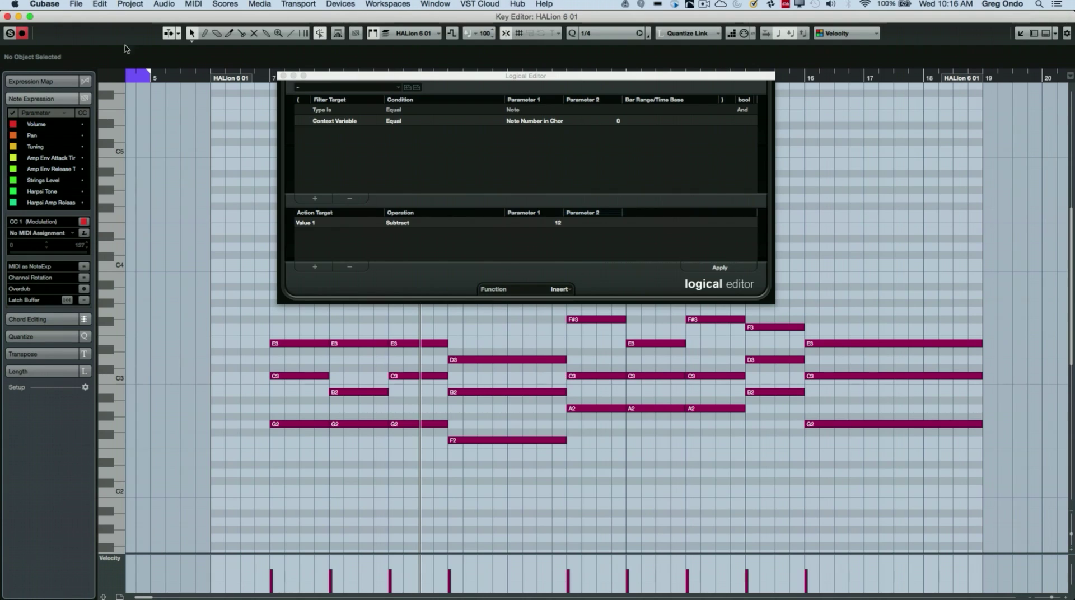
click(315, 267)
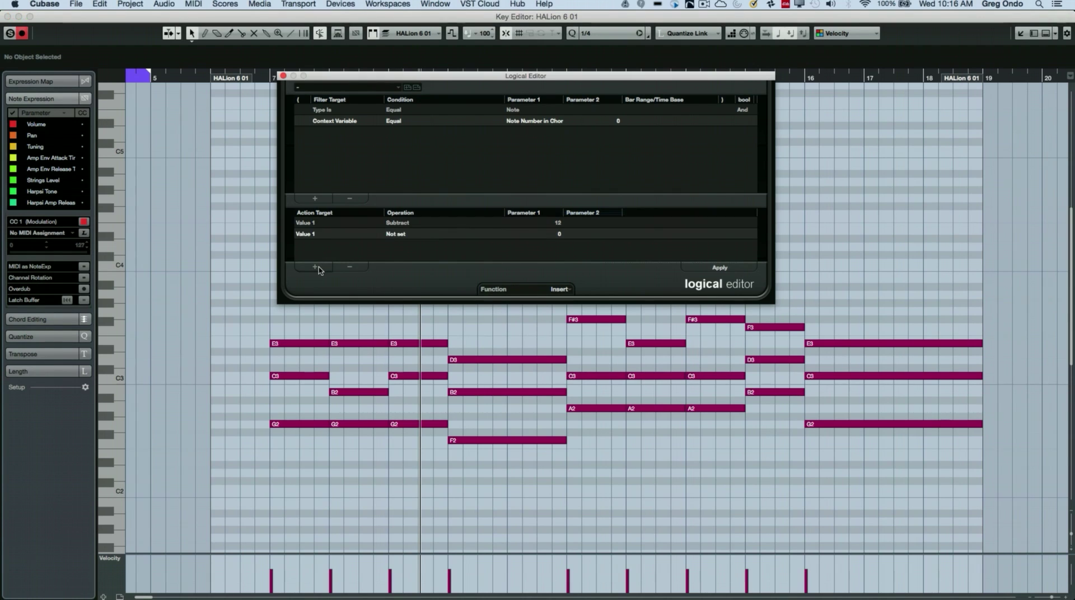
click(311, 233)
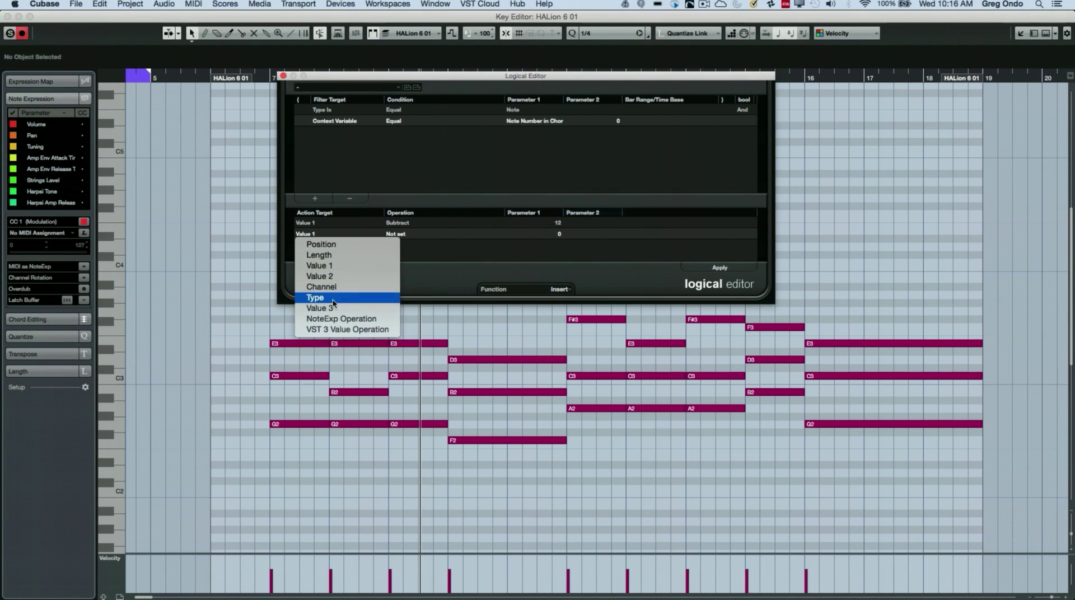
click(369, 278)
Set the second action to Add 22, apply both actions, and play back from before the chords
click(397, 234)
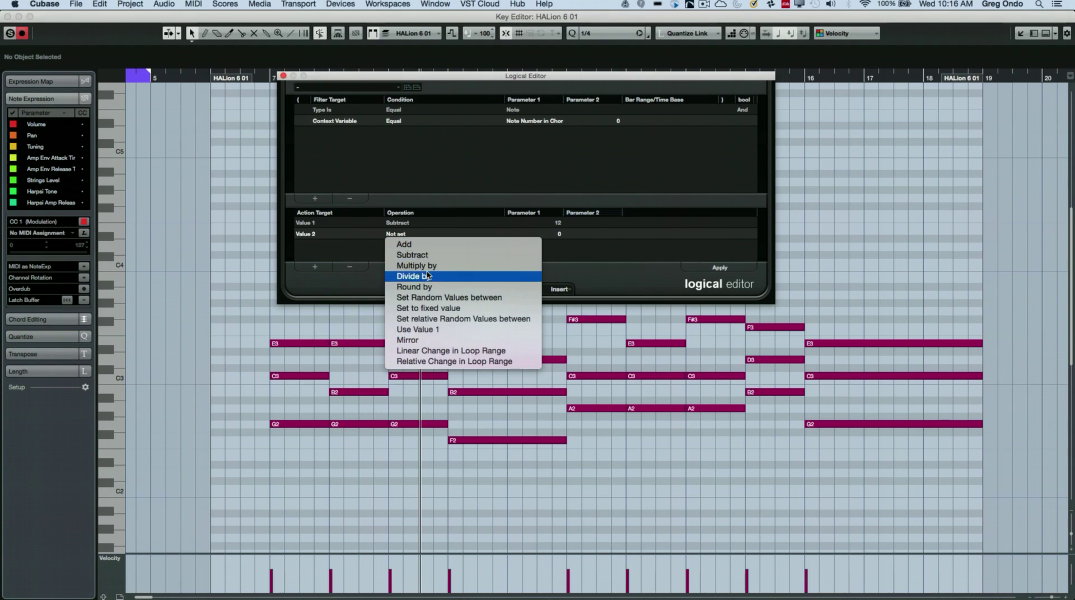
click(473, 242)
click(561, 234)
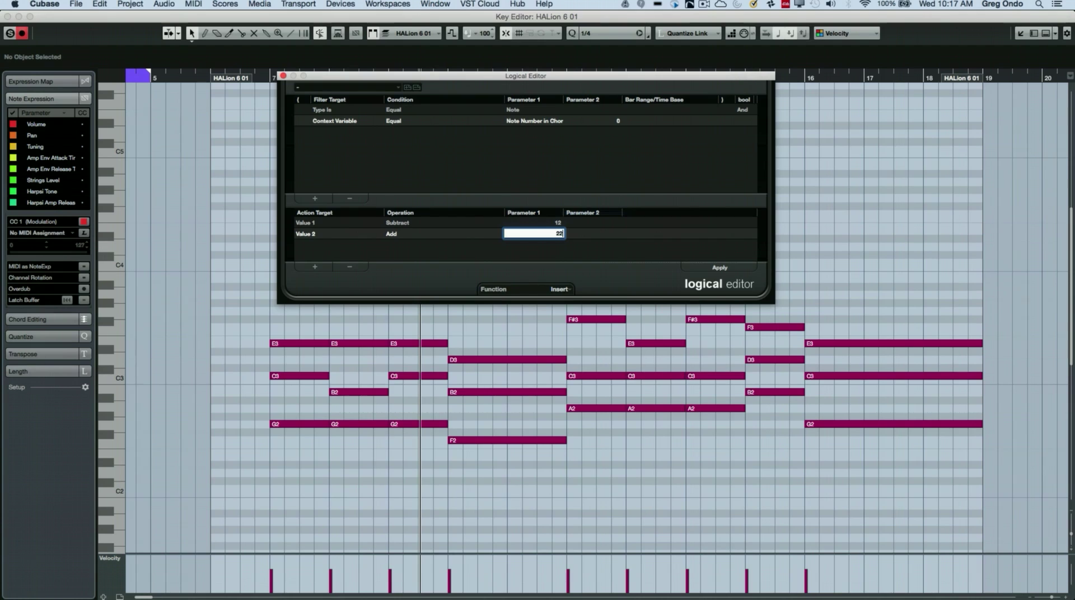
key(Return)
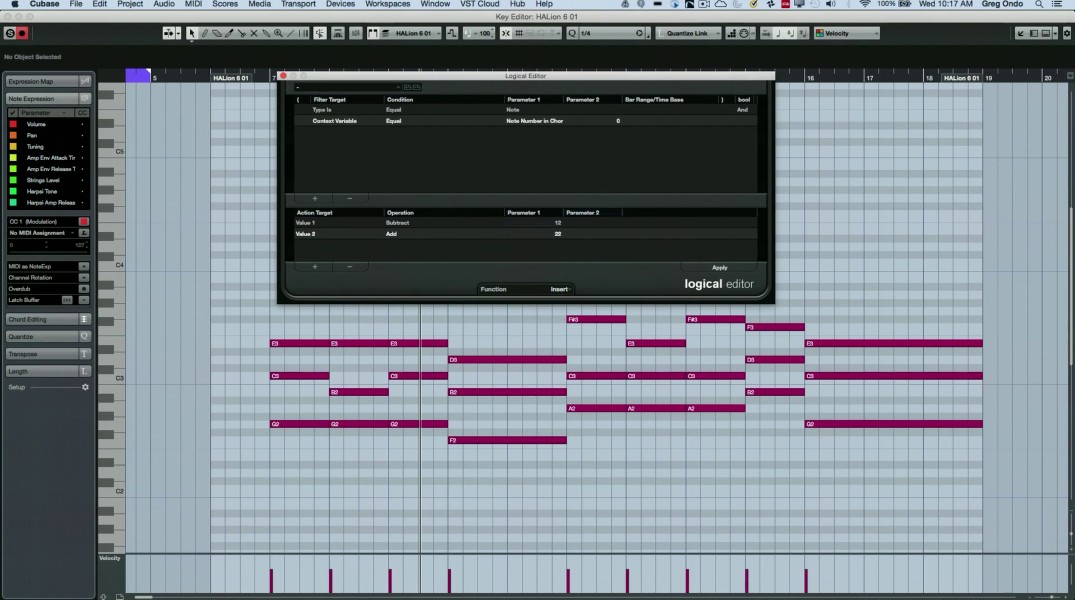
click(721, 267)
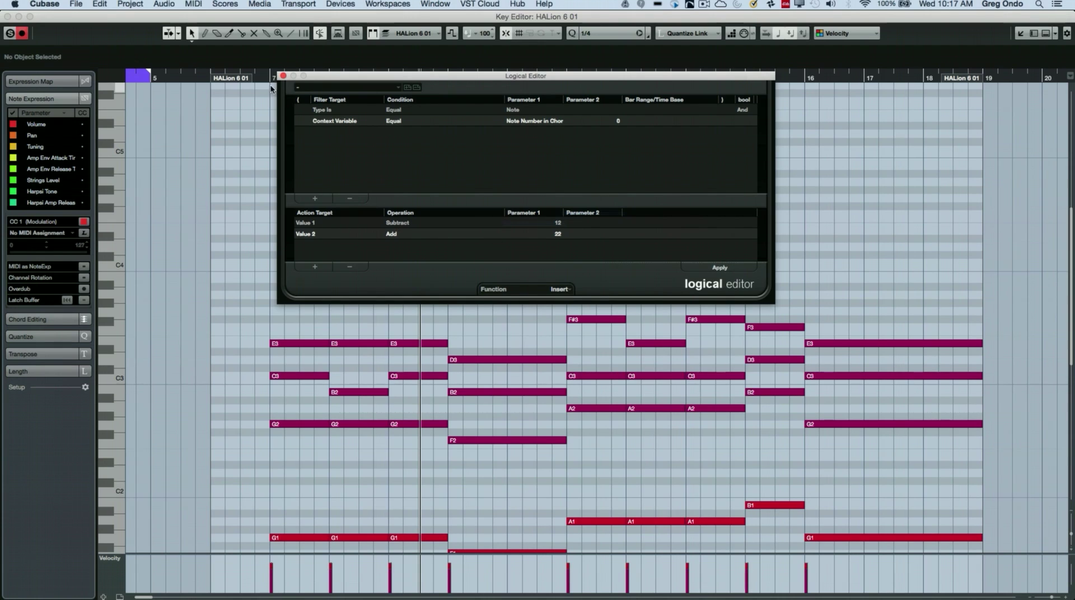
click(255, 77)
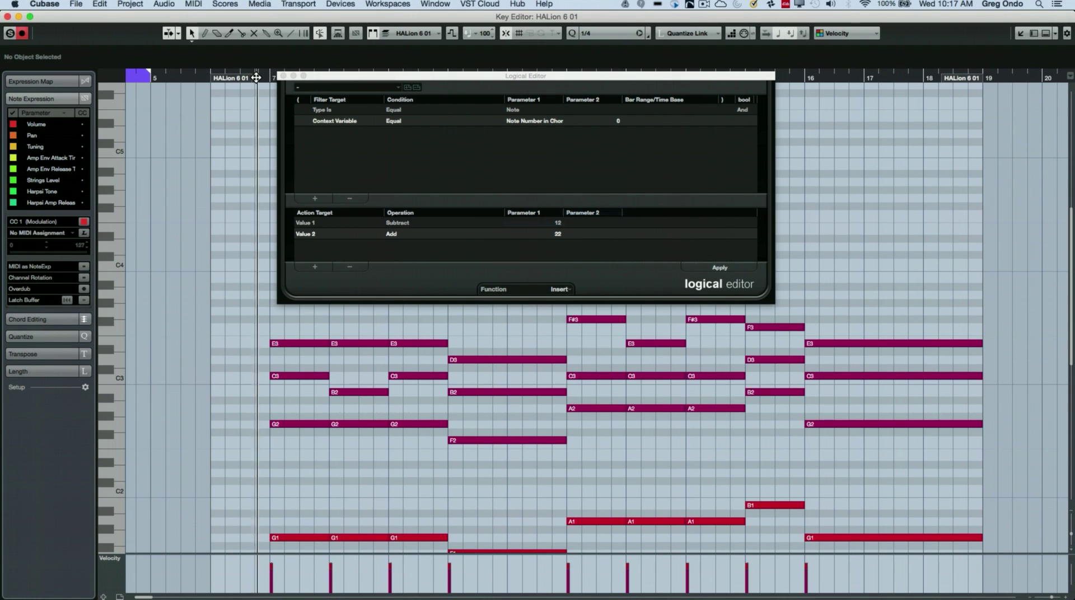
key(space)
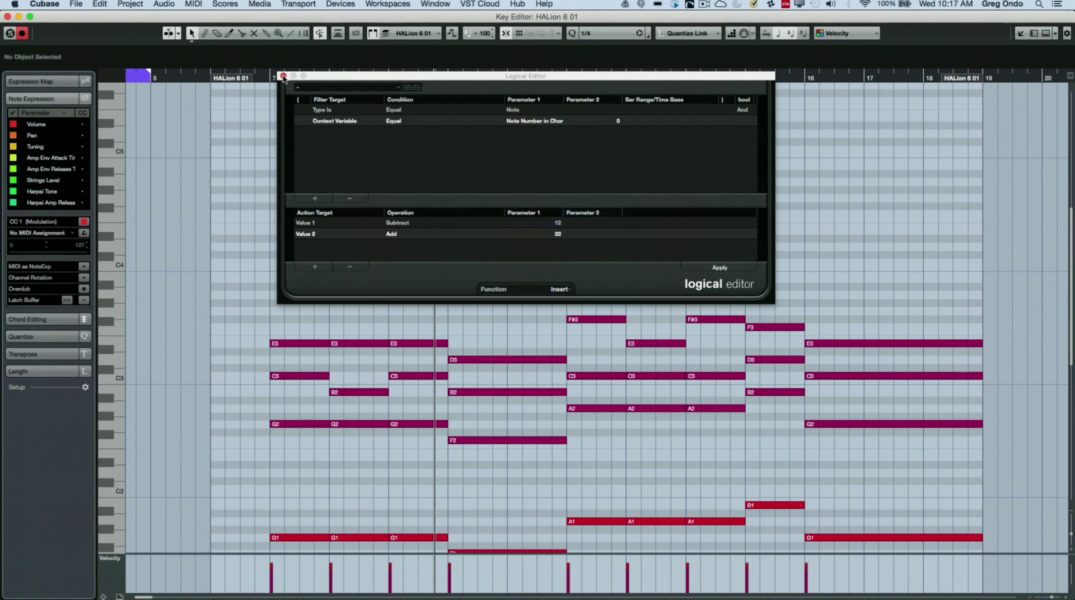
Close the Logical and Key Editors and open the Groove Agent SE 01 part in the Drum Editor
click(284, 76)
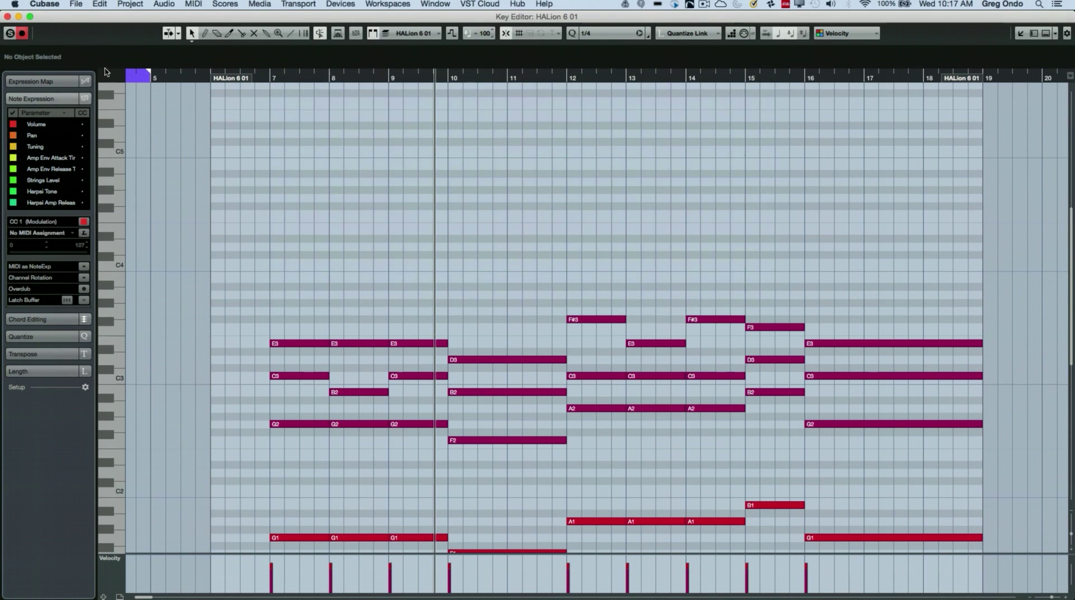
click(7, 16)
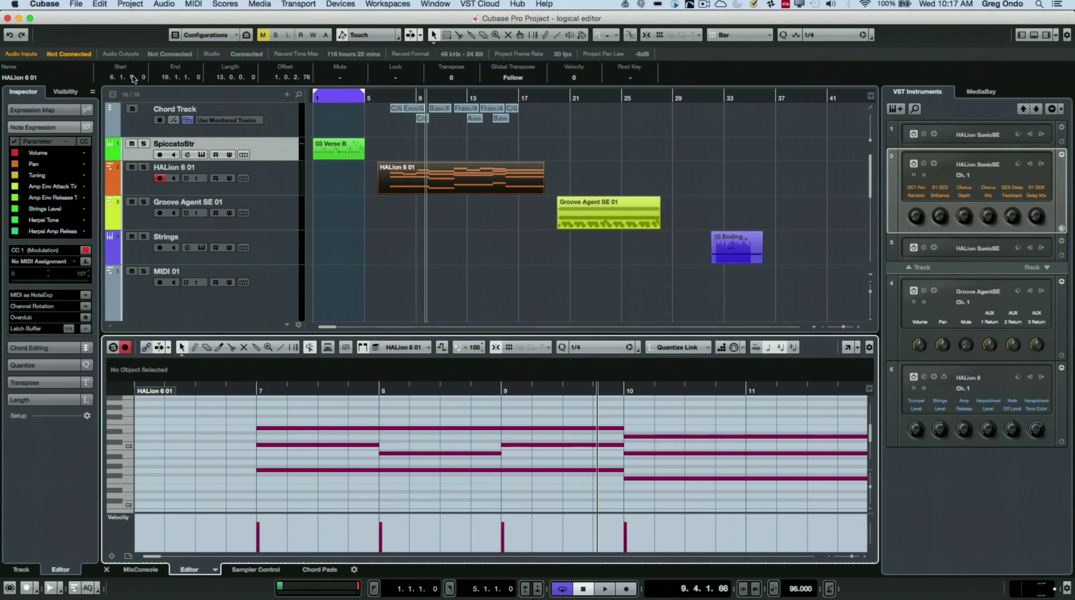
click(603, 221)
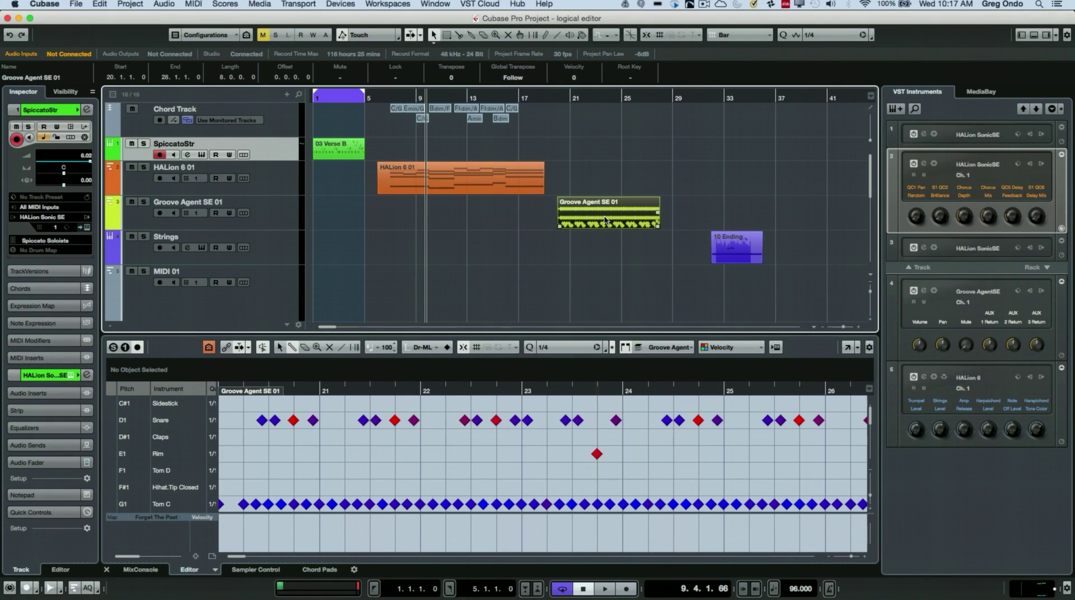
click(848, 349)
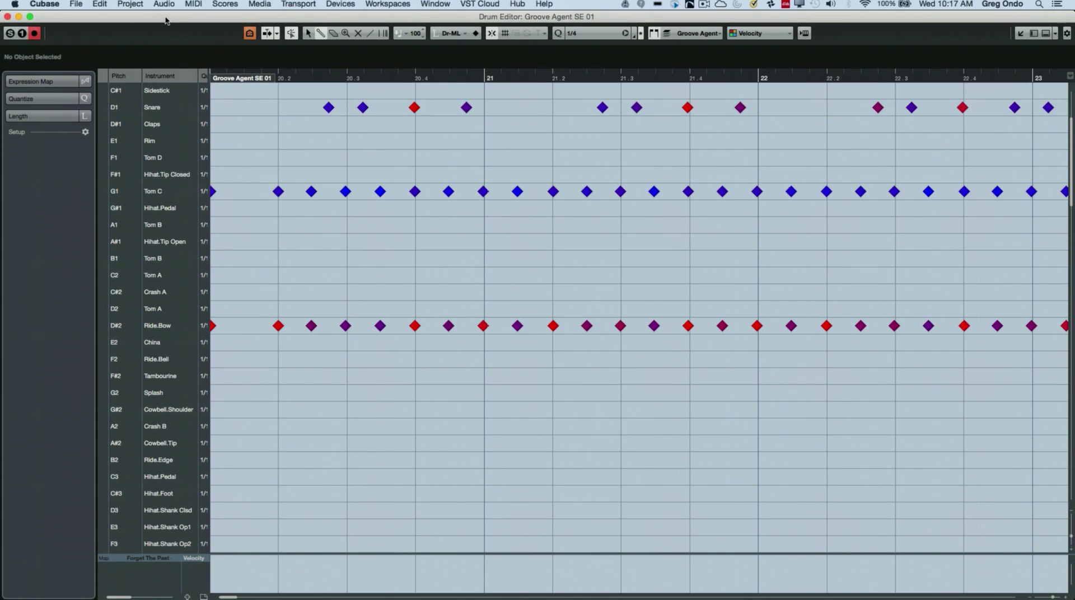
Reopen the Logical Editor from the MIDI menu over the drum part
click(135, 6)
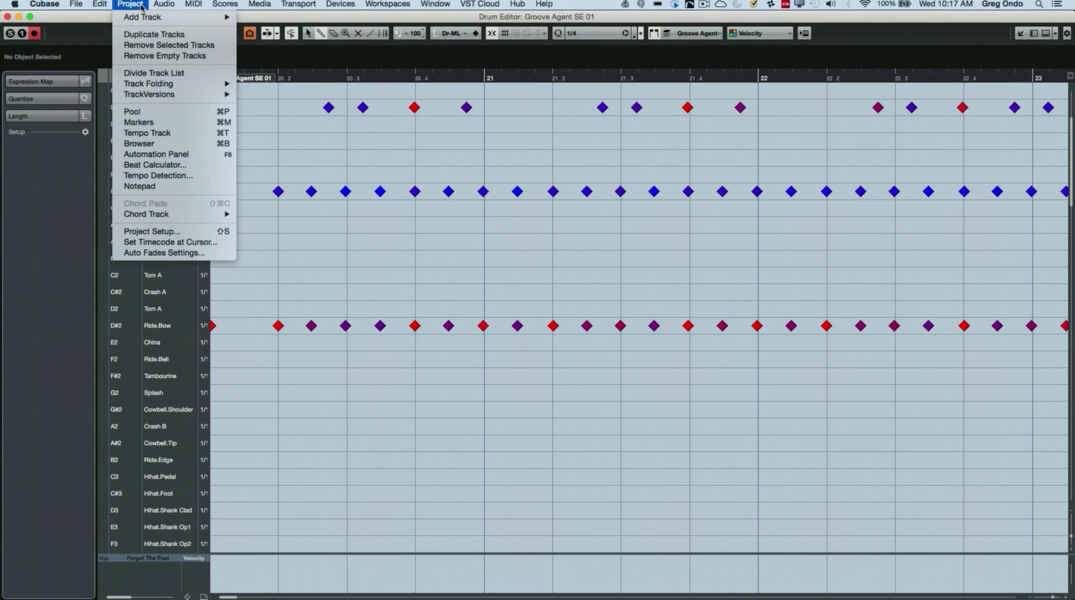
mouse_move(182, 6)
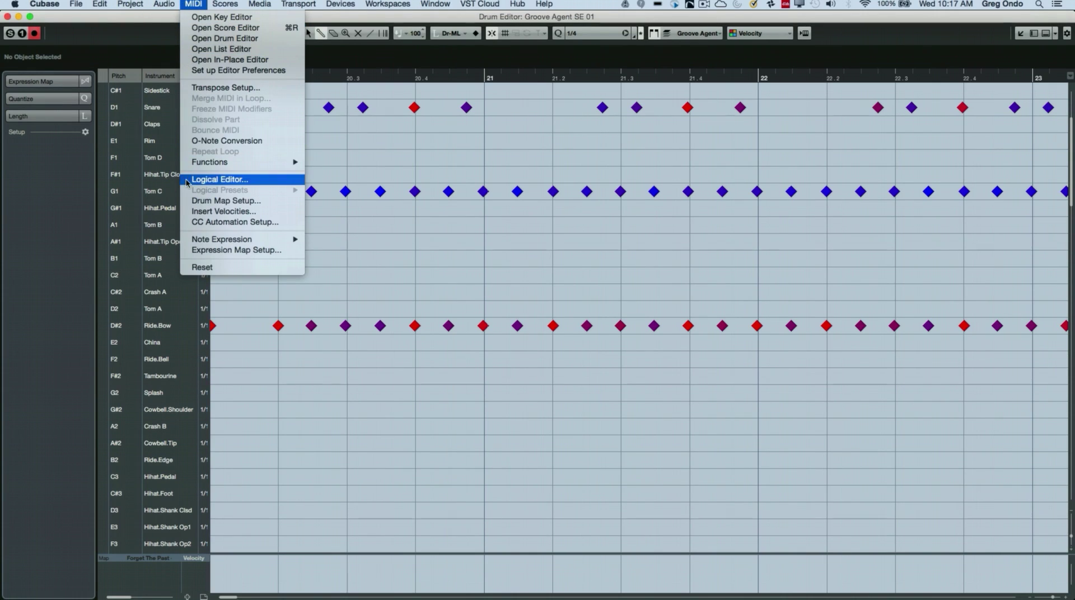
click(263, 179)
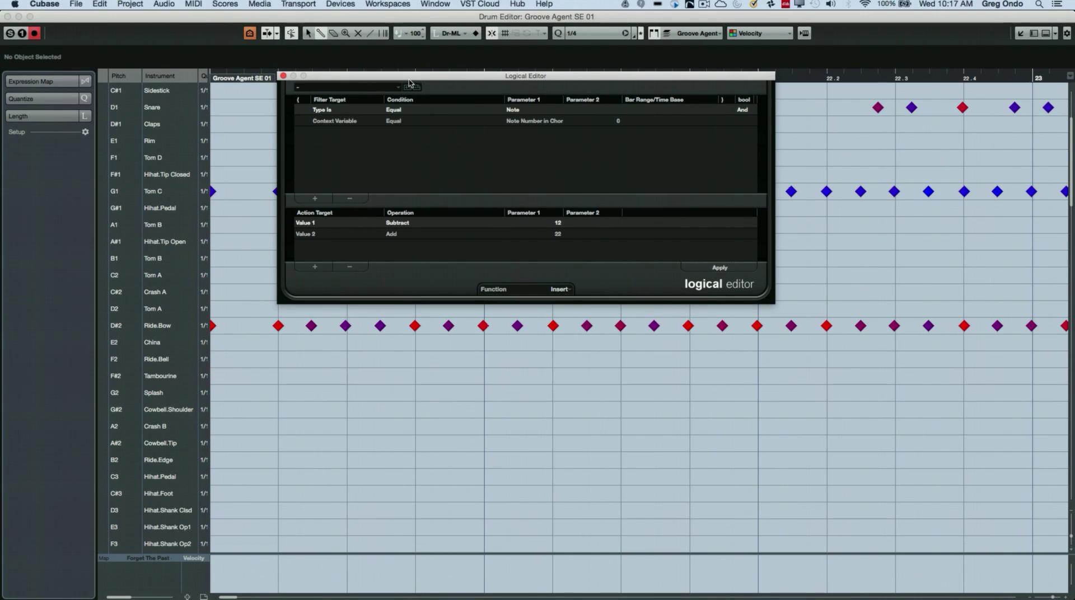
Delete both filter conditions and the subtract-12 and add-22 actions from the Logical Editor
drag(410, 78, 447, 267)
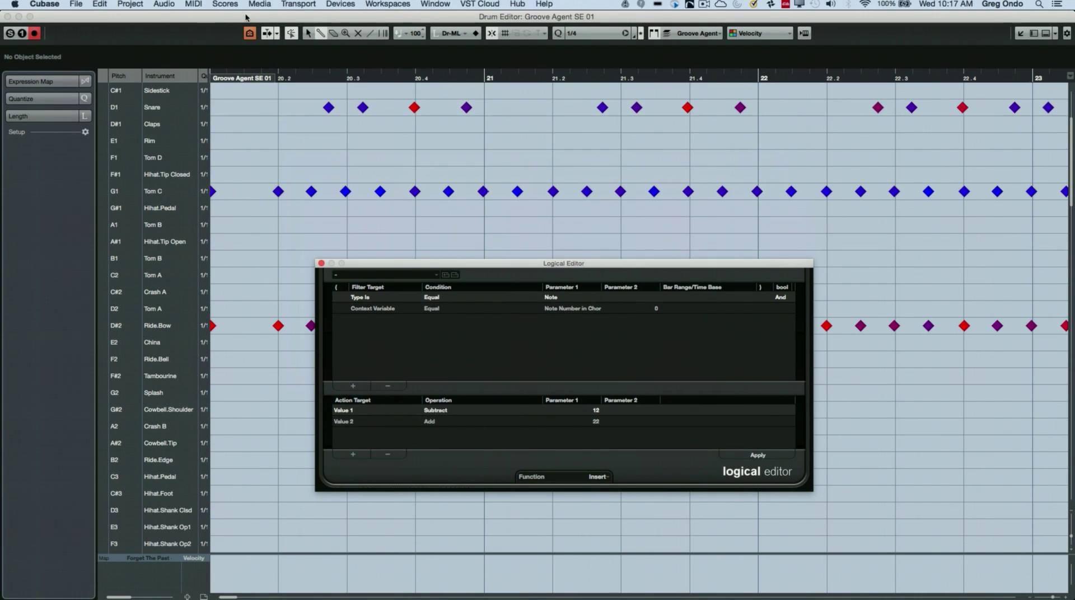
key(space)
key(g)
key(g)
key(g)
key(g)
key(g)
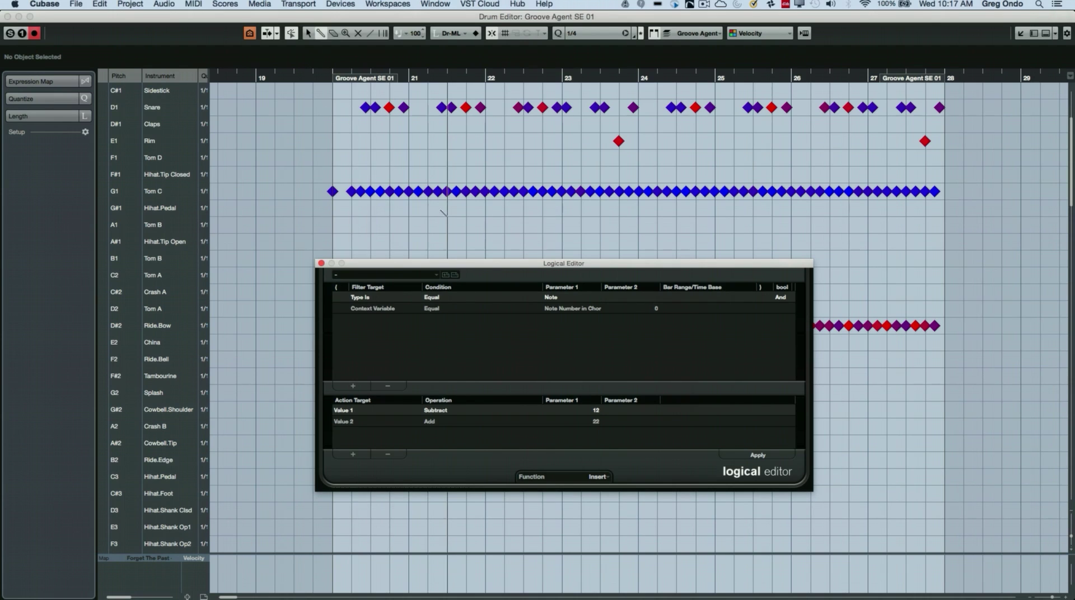
click(388, 386)
click(389, 386)
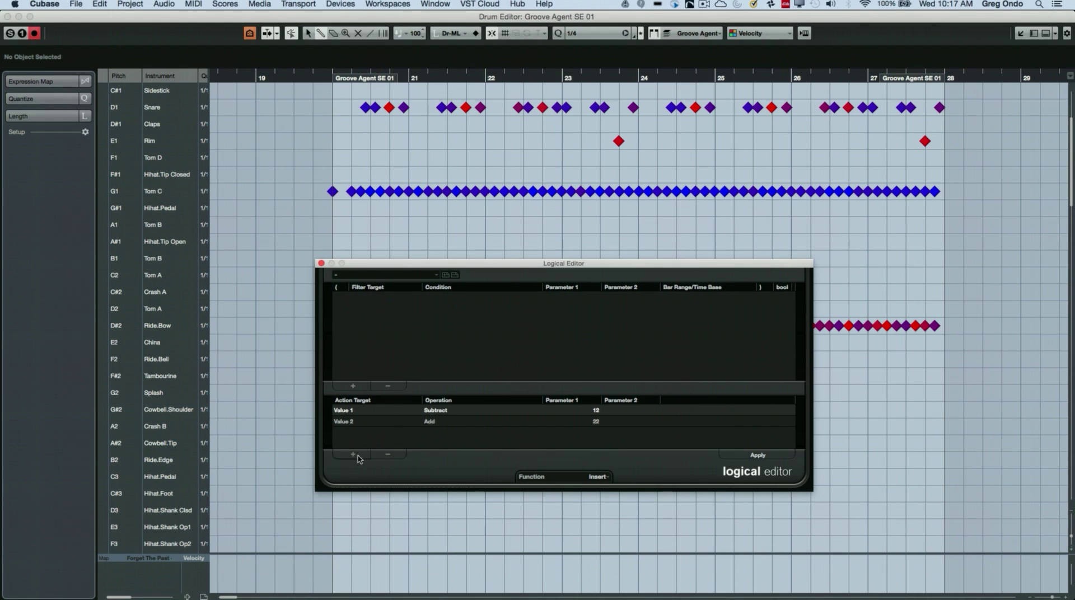
click(384, 454)
click(386, 454)
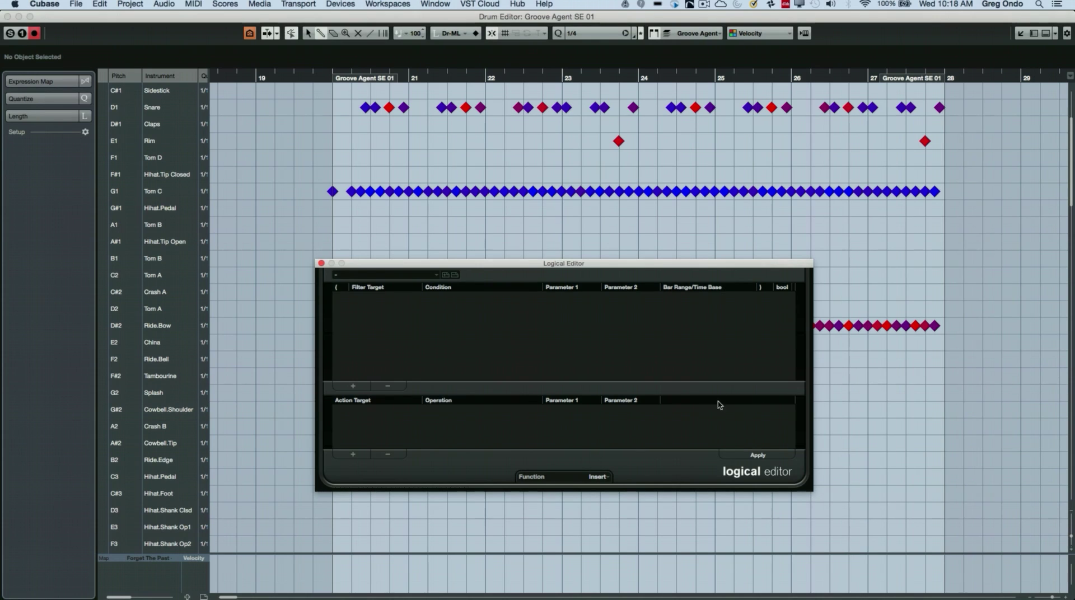
Add two filter rows, the second matching Pitch Equal G1
click(353, 386)
click(353, 386)
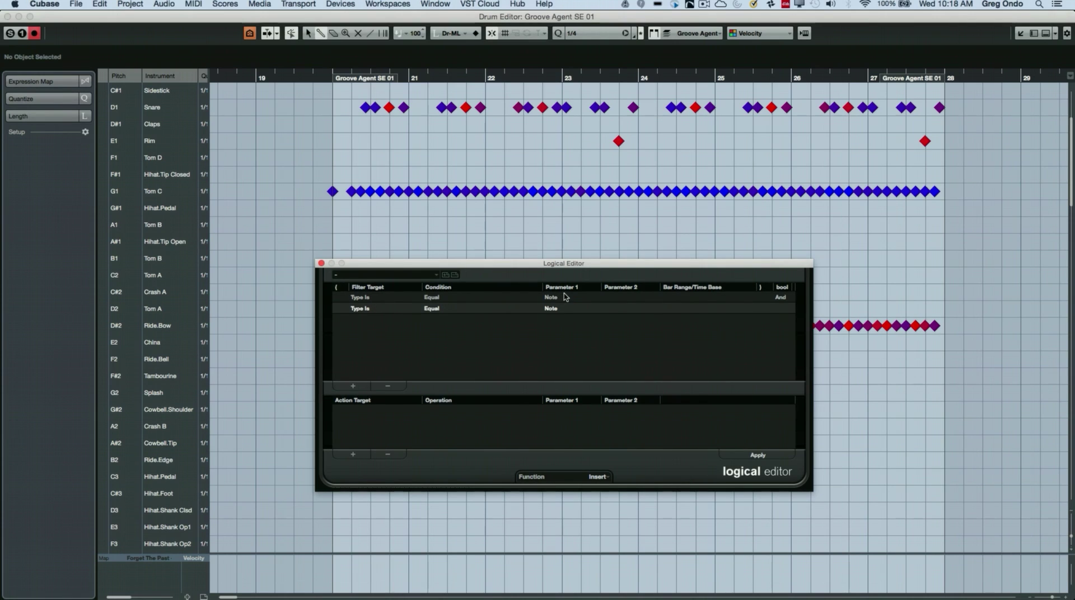
click(361, 308)
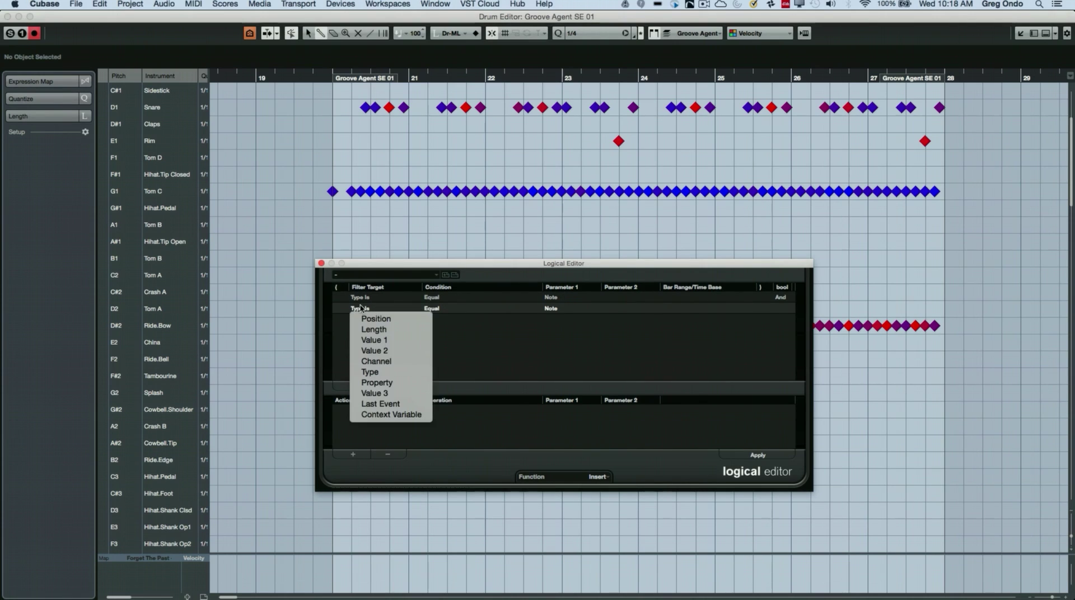
click(371, 339)
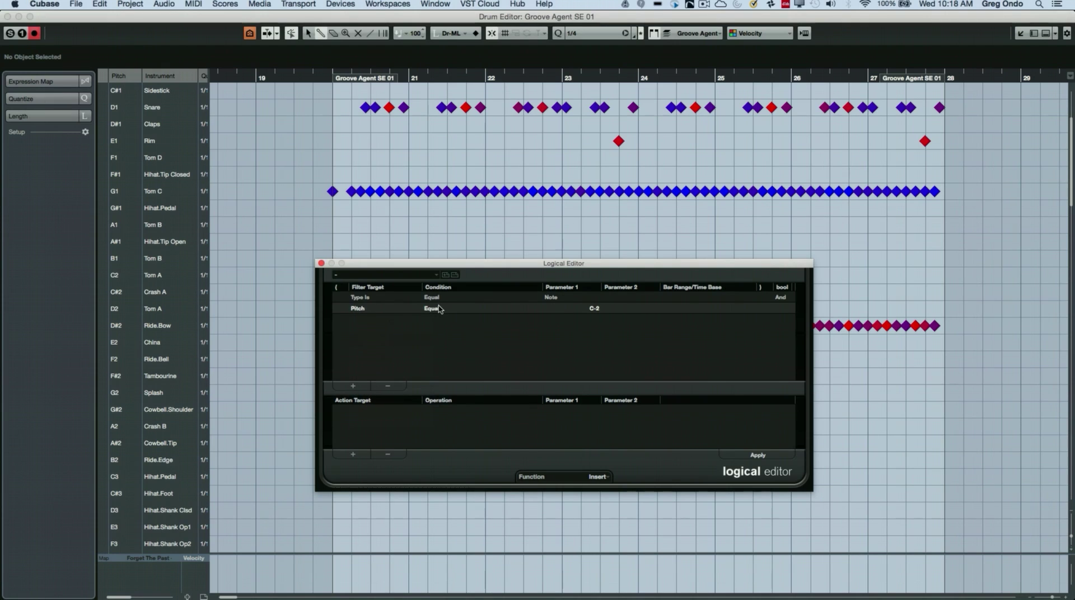
click(439, 309)
click(445, 319)
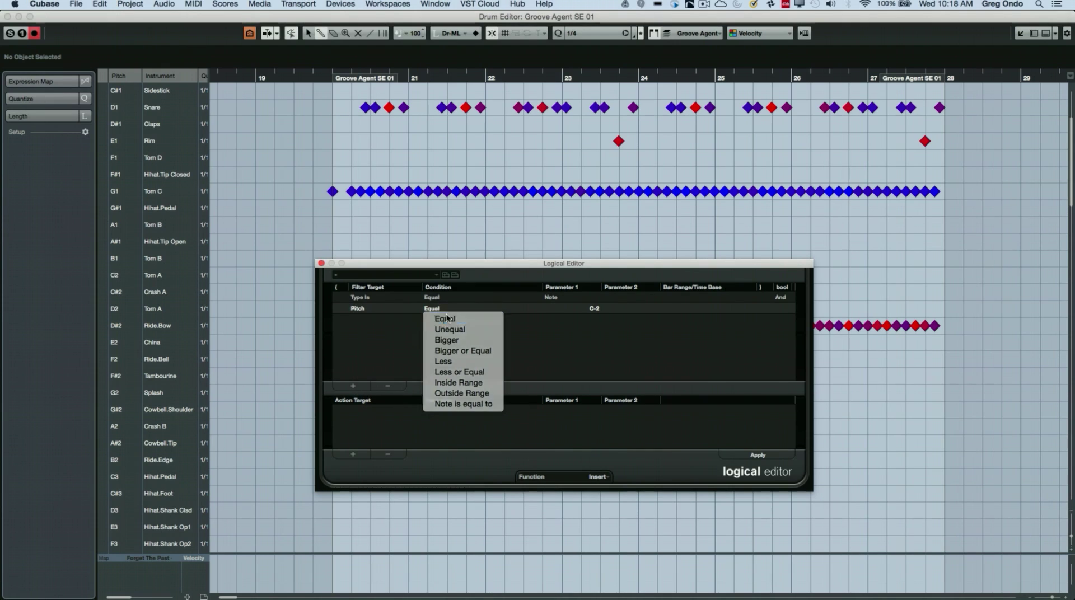
click(587, 310)
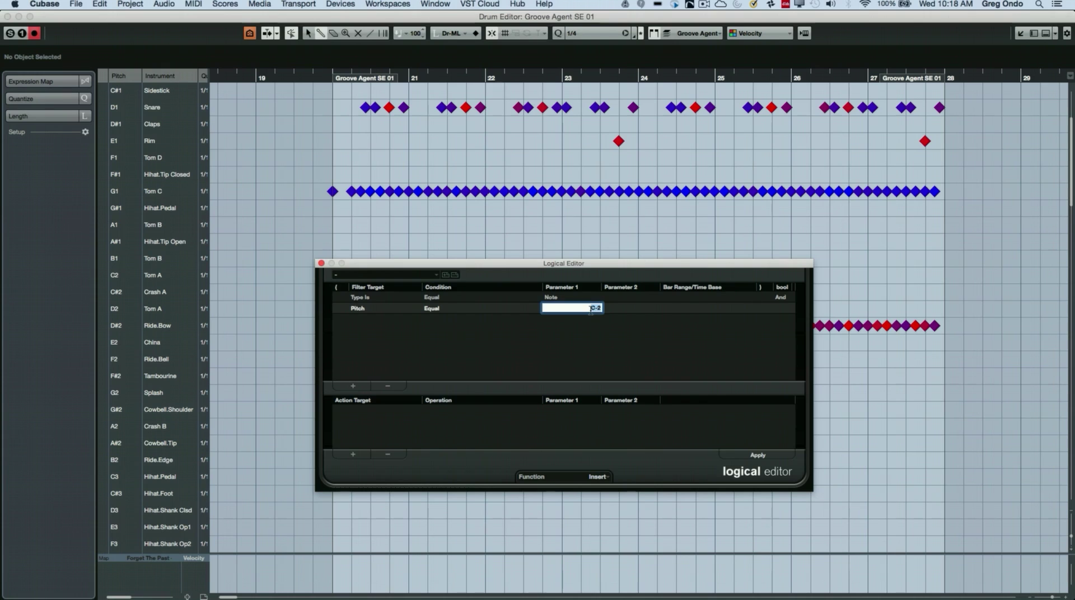
key(Return)
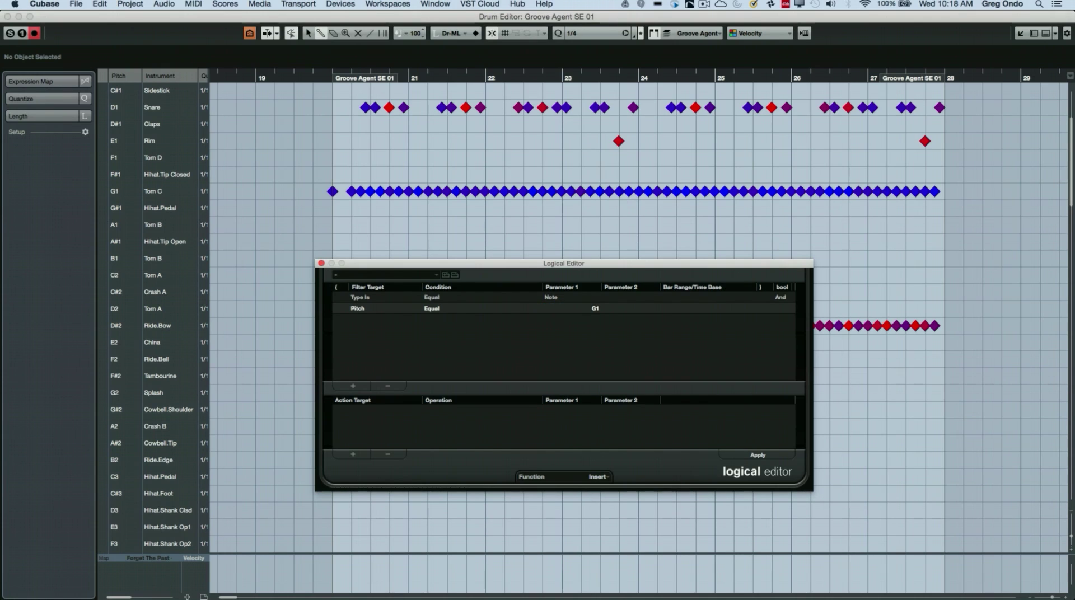
Add a third filter row for Velocity Less than 50
click(353, 386)
click(367, 322)
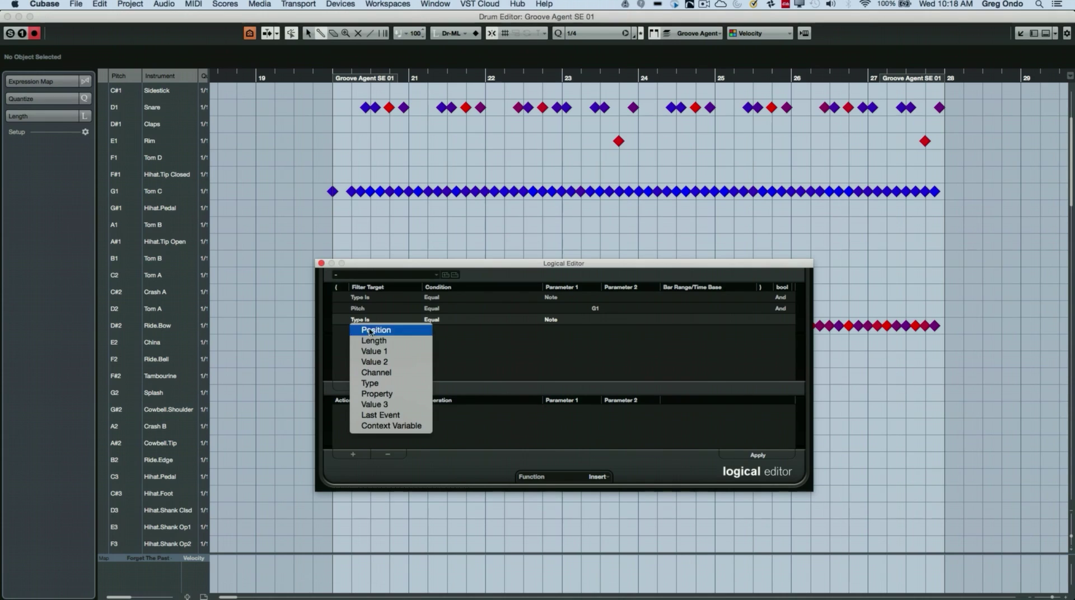
click(379, 363)
click(432, 320)
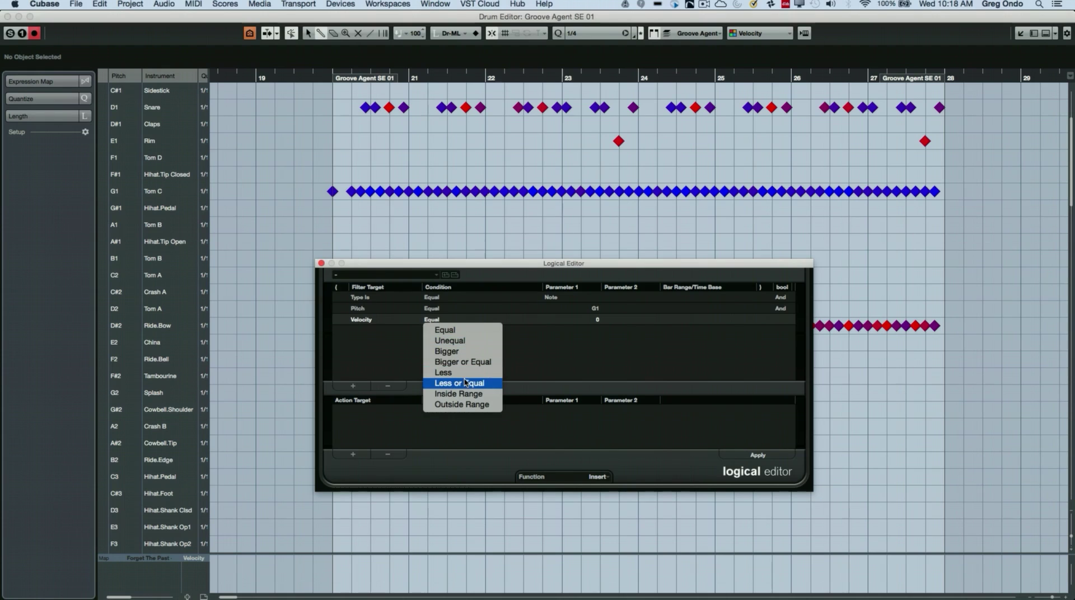
click(448, 373)
click(593, 321)
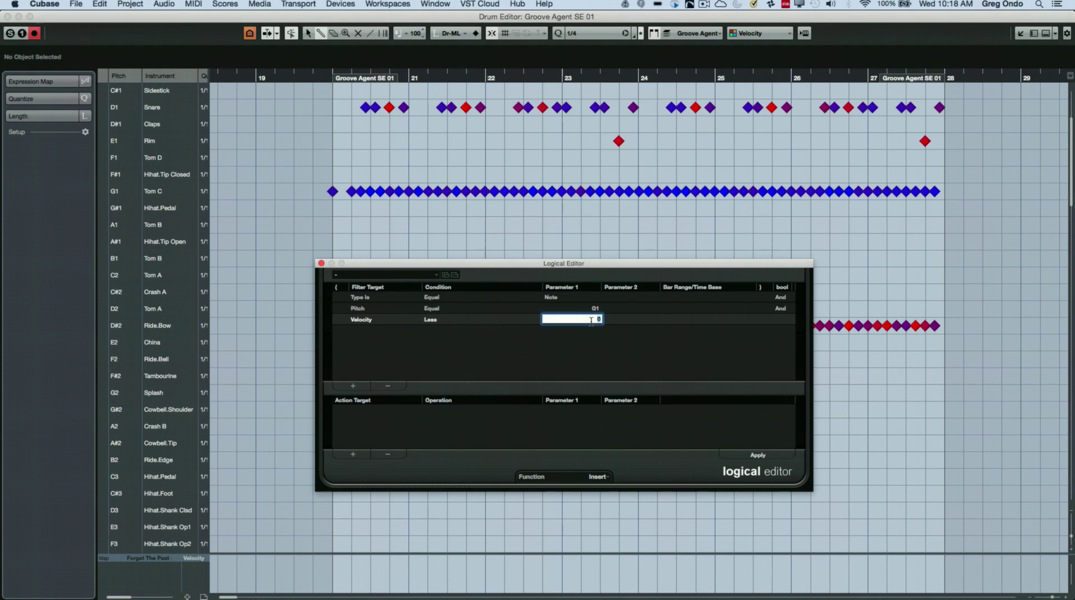
text(5)
key(Return)
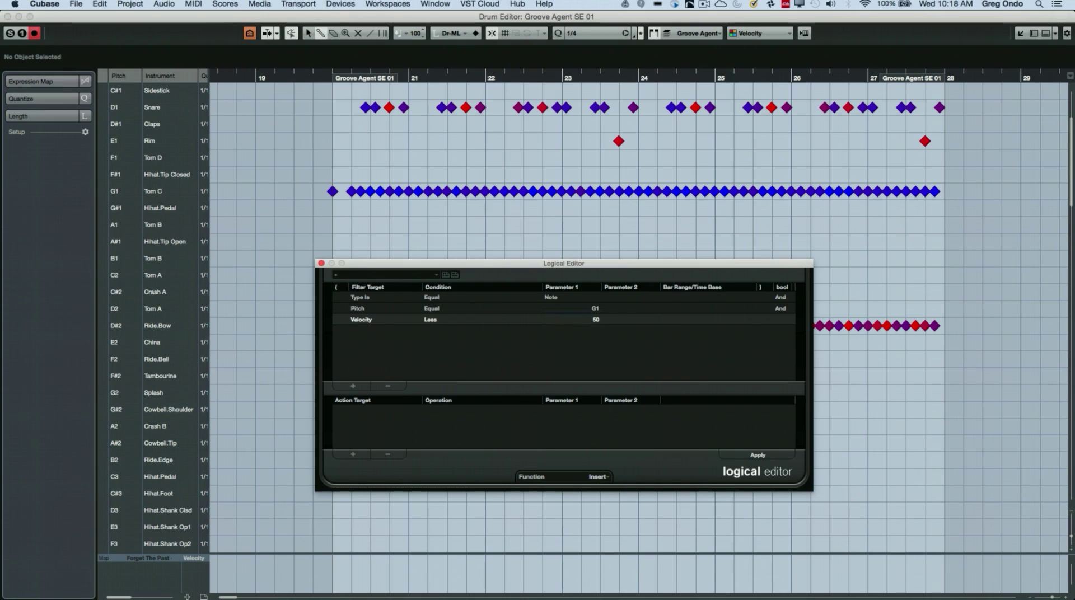
Set the function to Delete, apply it to remove the quiet Tom C notes, then undo
click(606, 480)
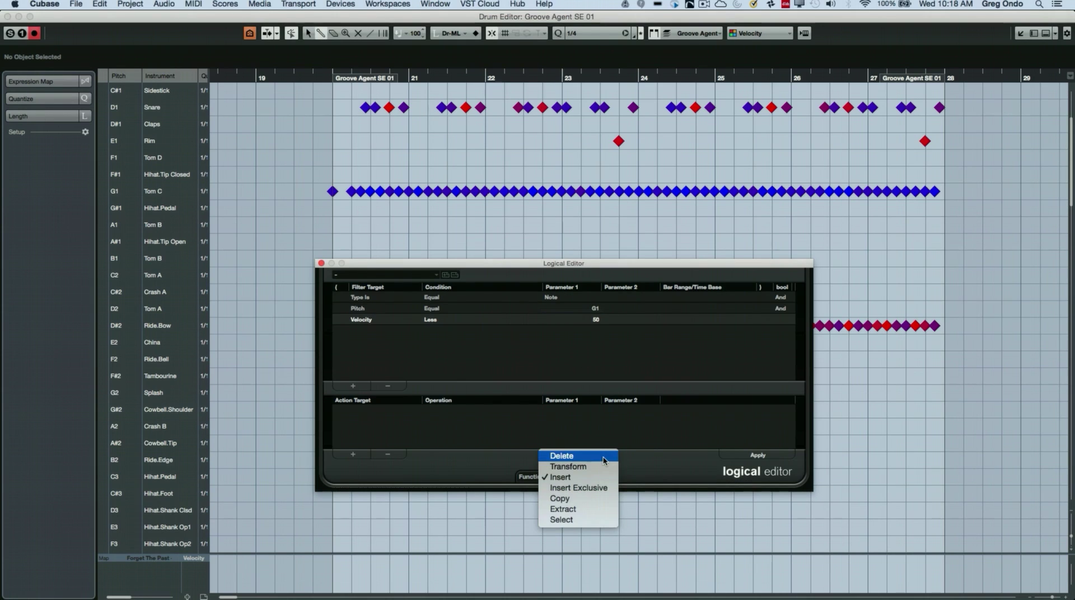
click(560, 453)
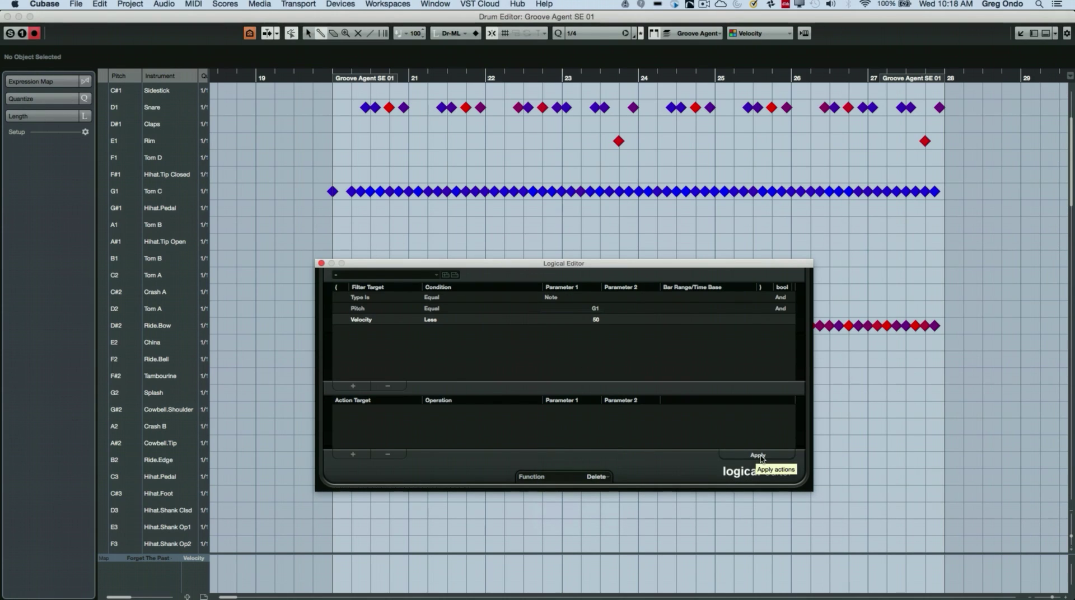
click(759, 456)
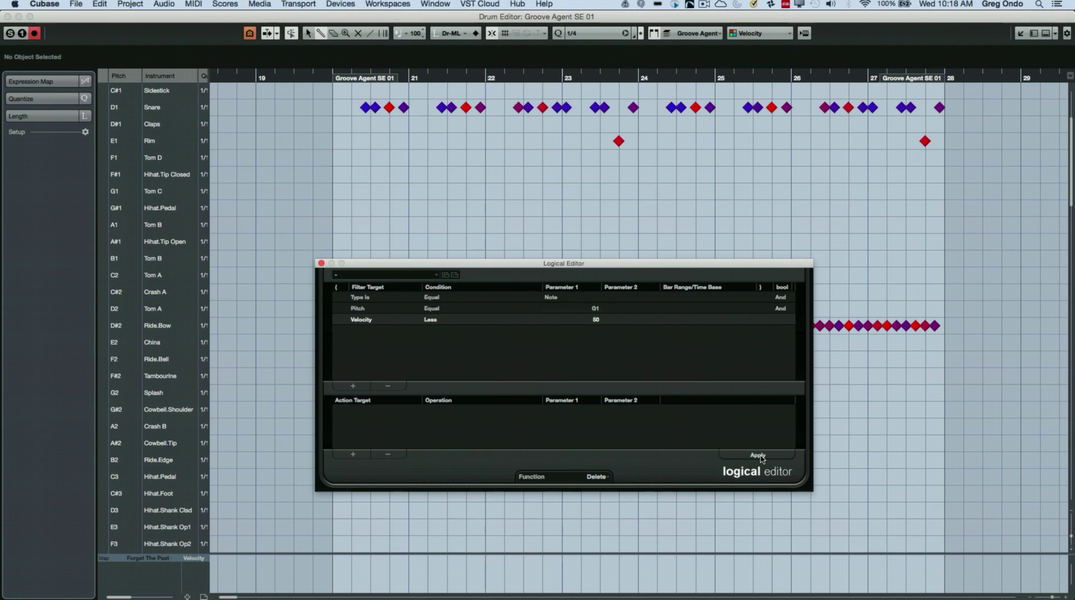
key(super+z)
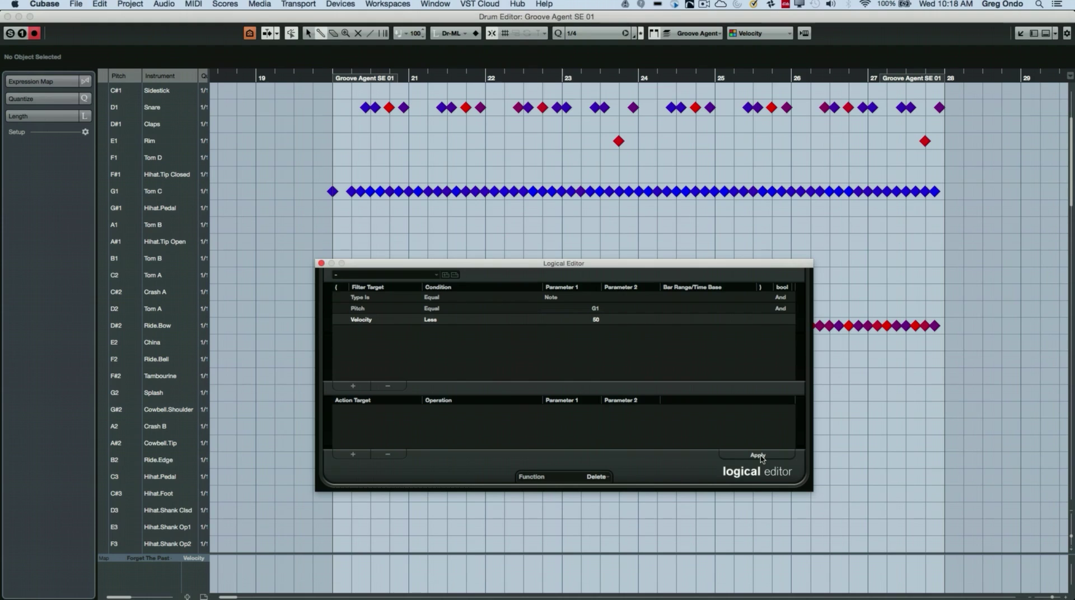
Clear the filter rows and set the Logical Editor function to Extract
click(391, 386)
click(391, 386)
click(391, 386)
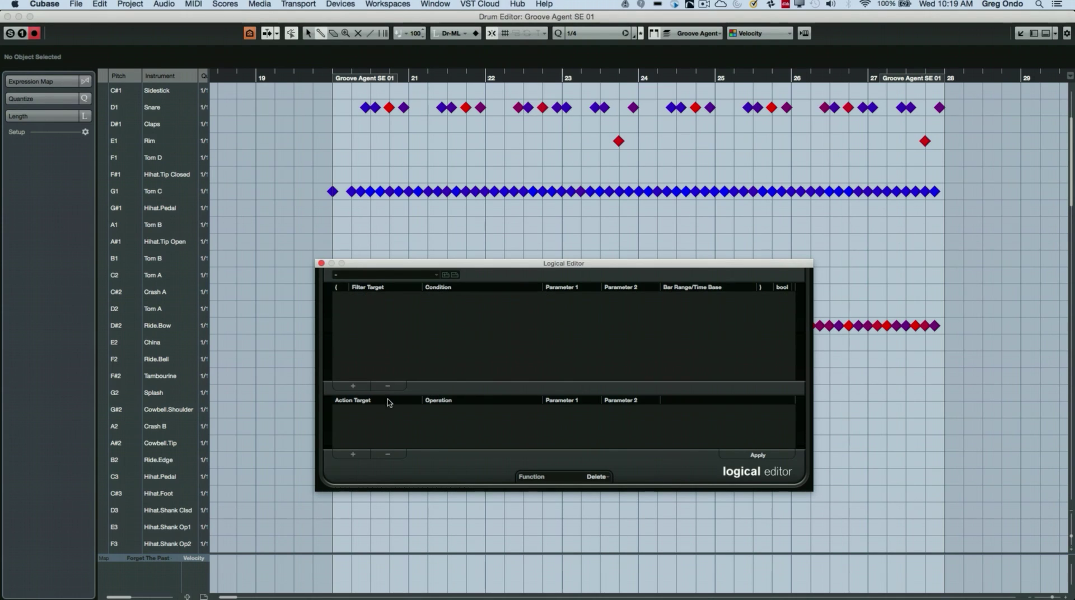
scroll(146, 211, up, 5)
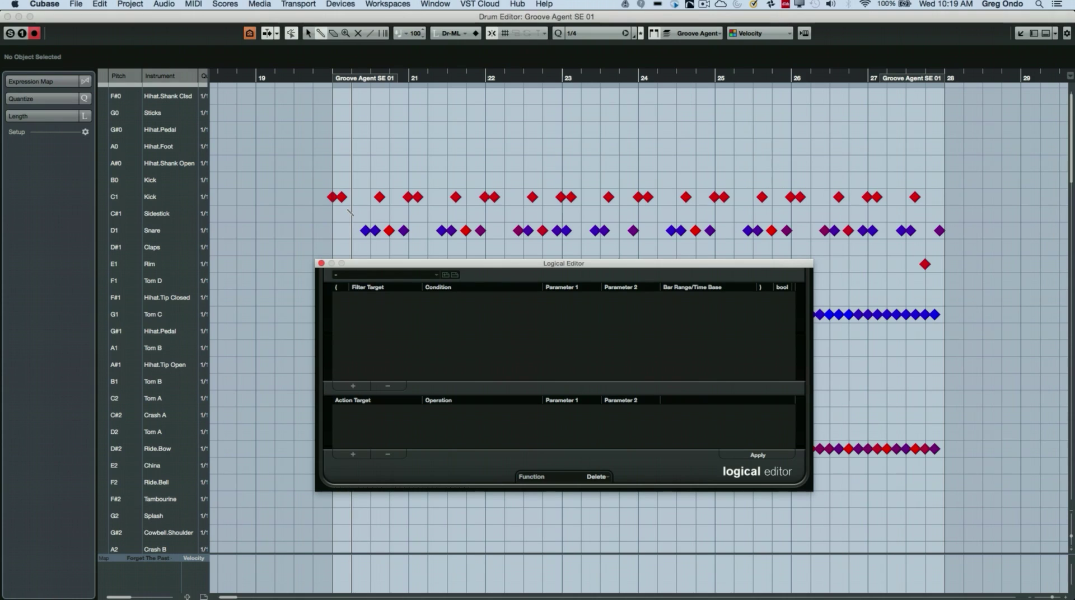
click(605, 479)
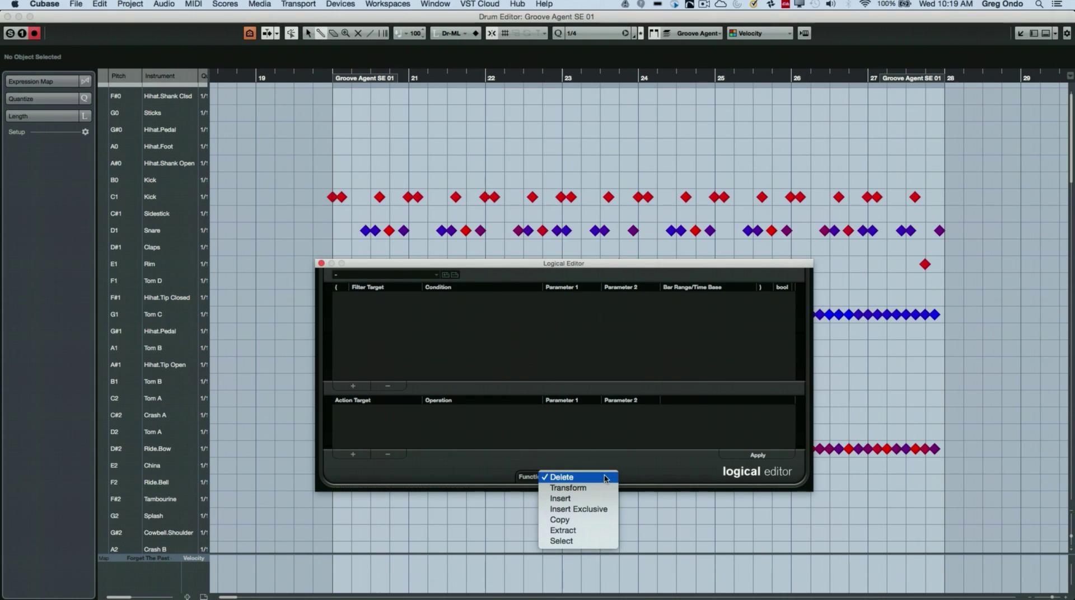
click(593, 532)
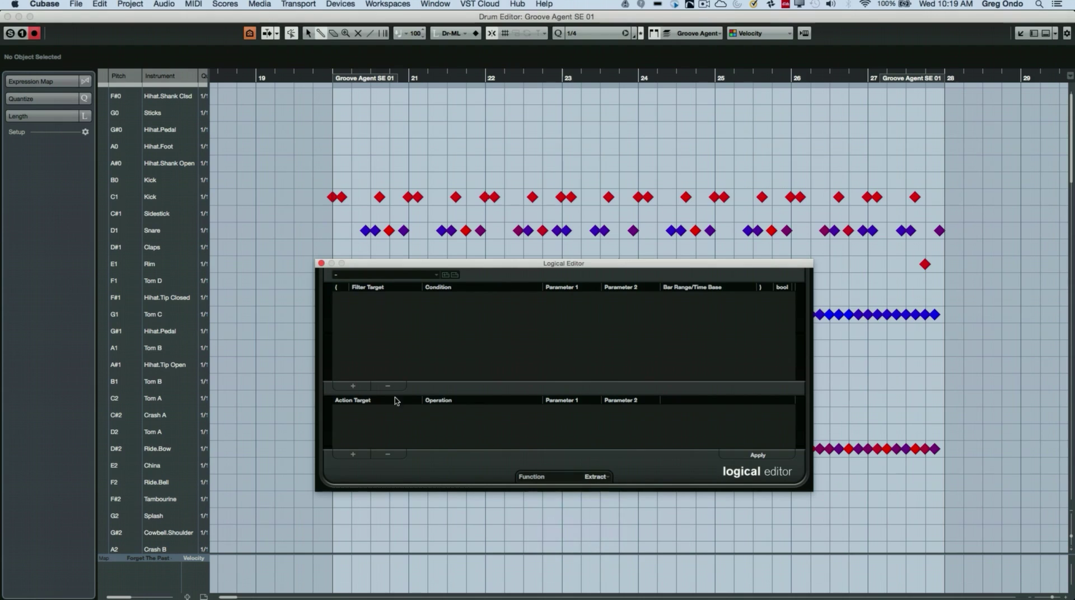
Add Type Is Note and Pitch Equal C1 filters and apply to extract the kick notes
click(354, 385)
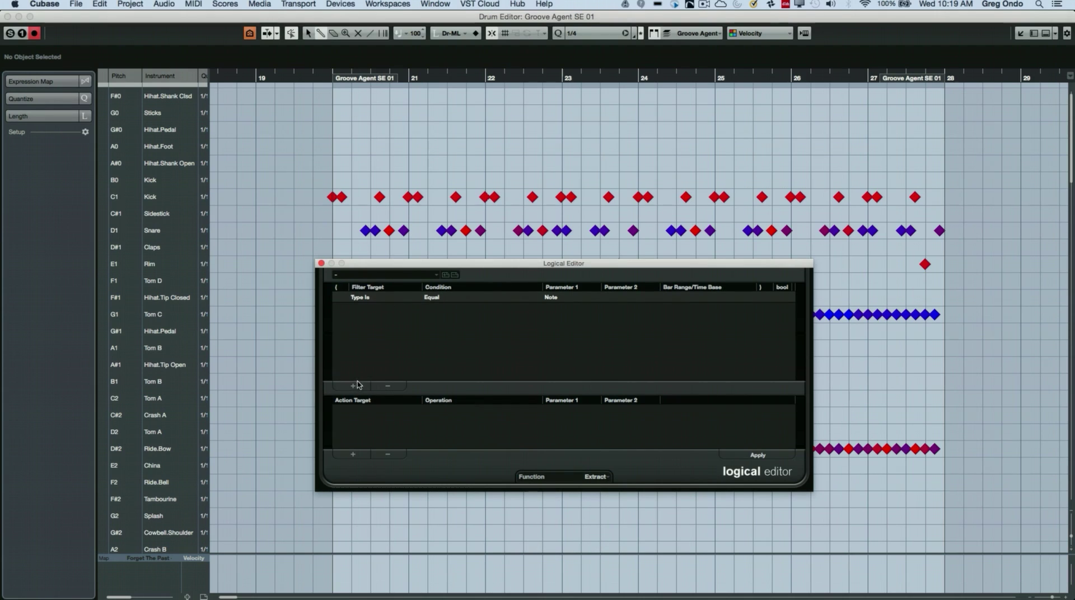
click(354, 385)
click(366, 310)
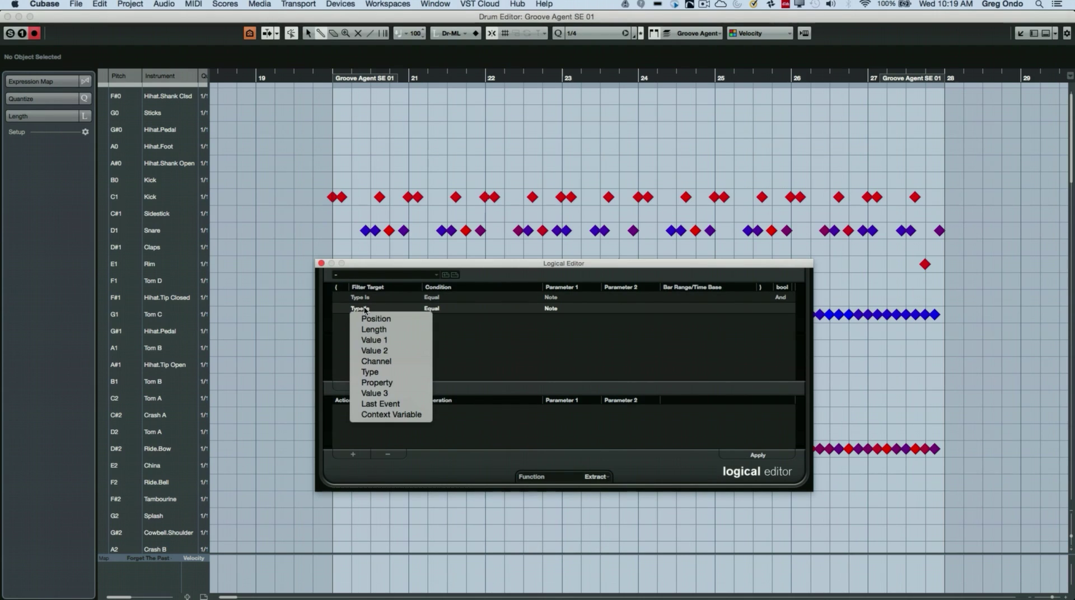
click(374, 340)
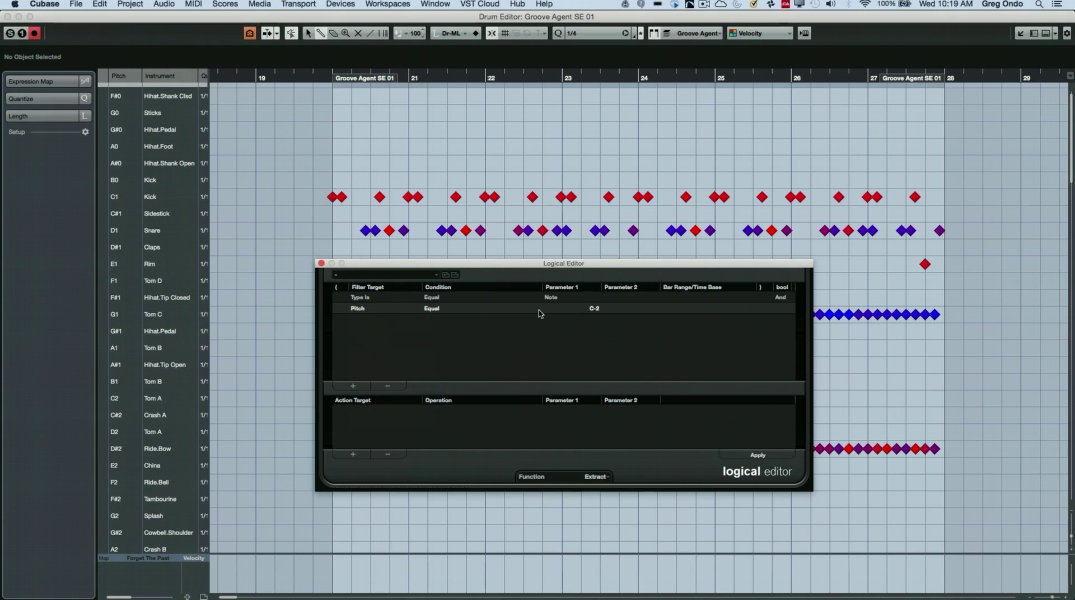
click(593, 308)
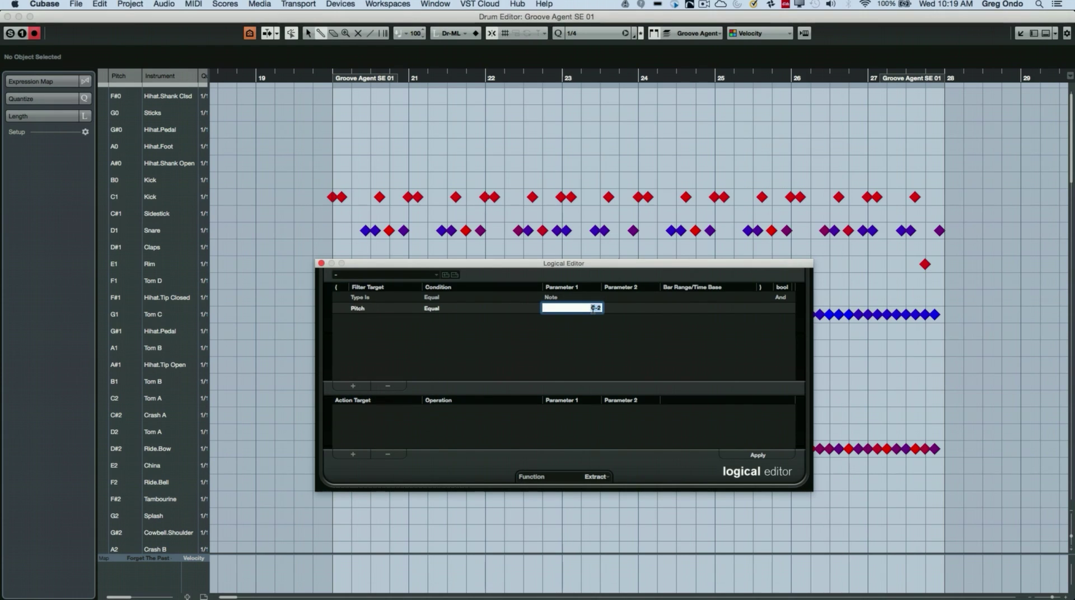
key(Return)
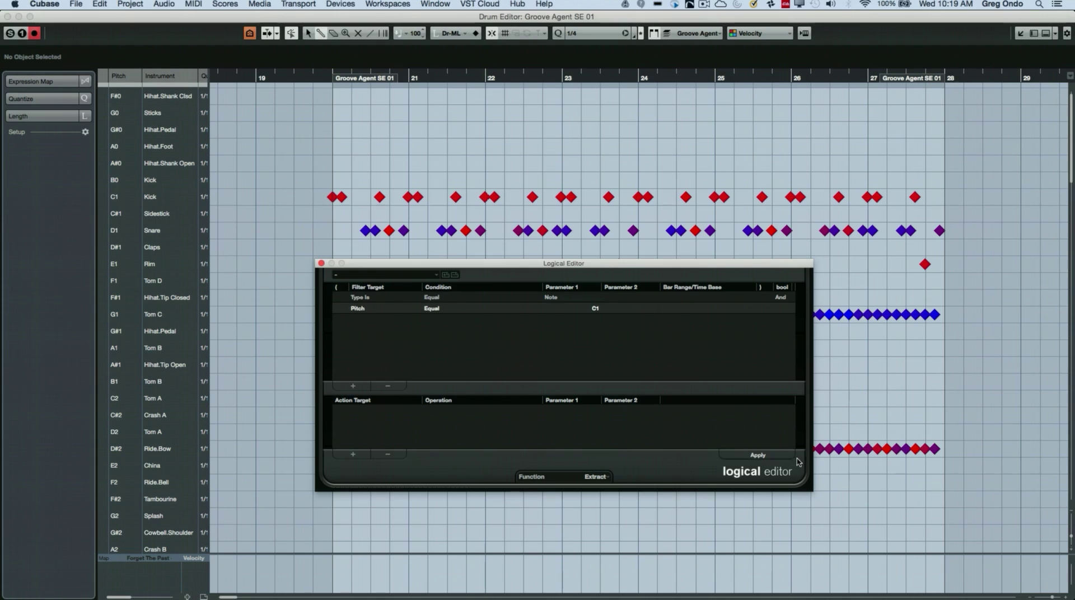
click(766, 455)
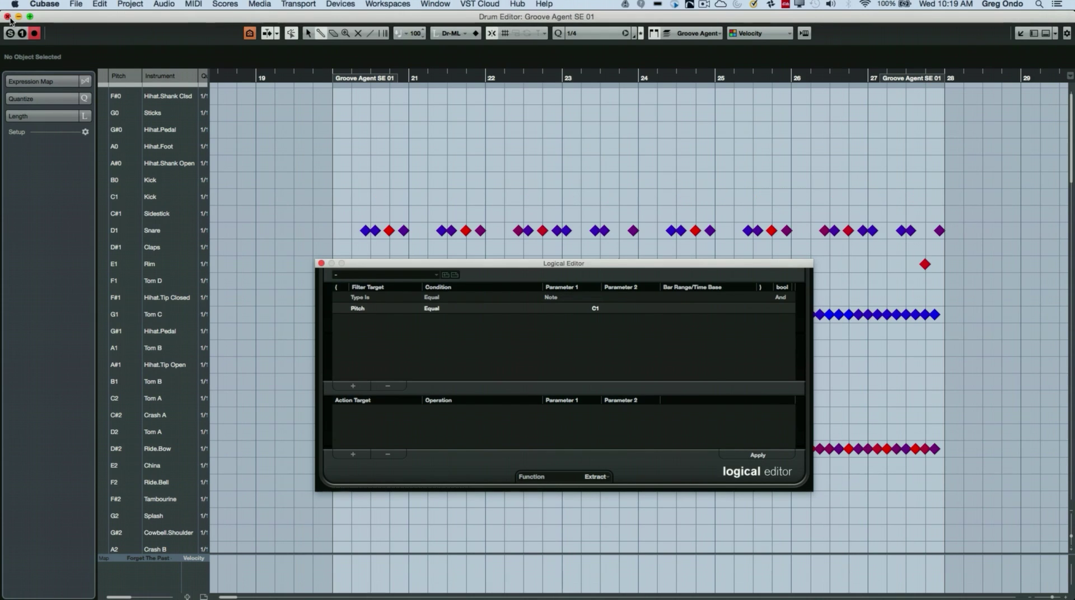
click(7, 16)
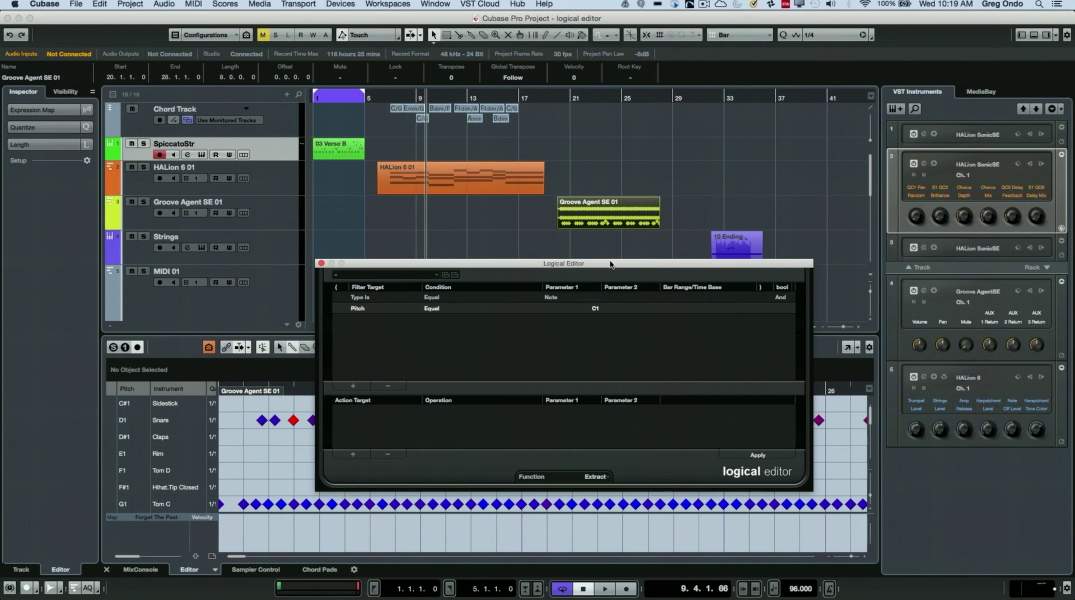
drag(612, 265, 592, 372)
scroll(640, 227, down, 4)
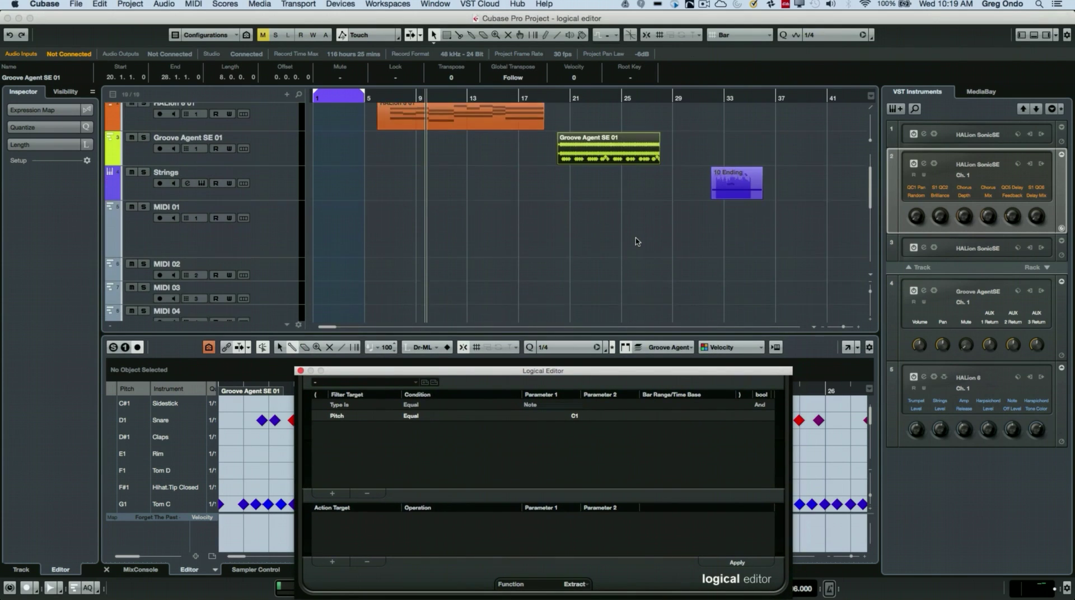
scroll(640, 242, down, 4)
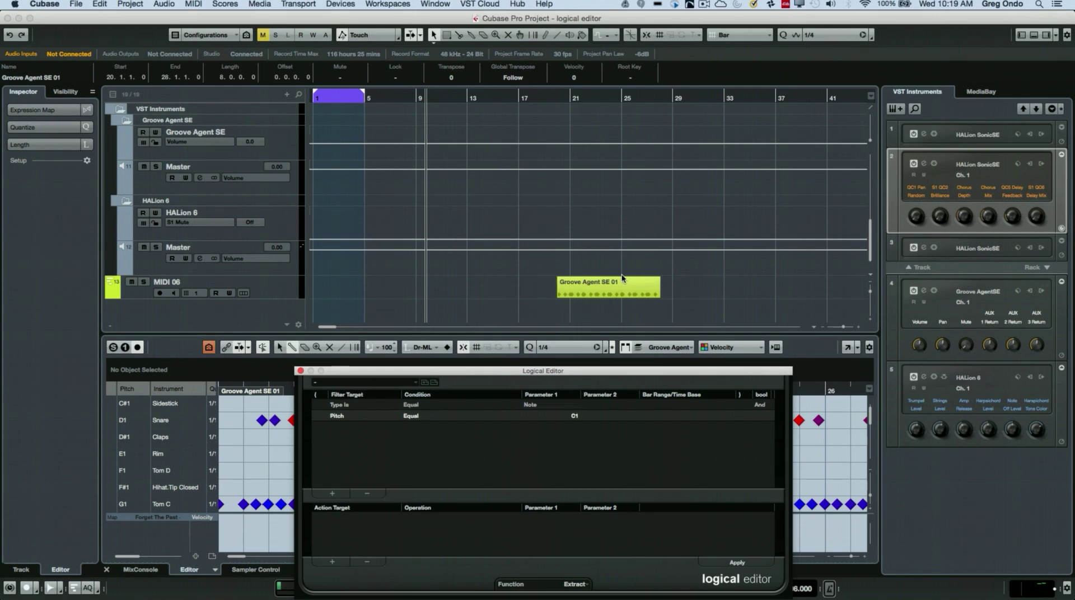
scroll(618, 270, up, 8)
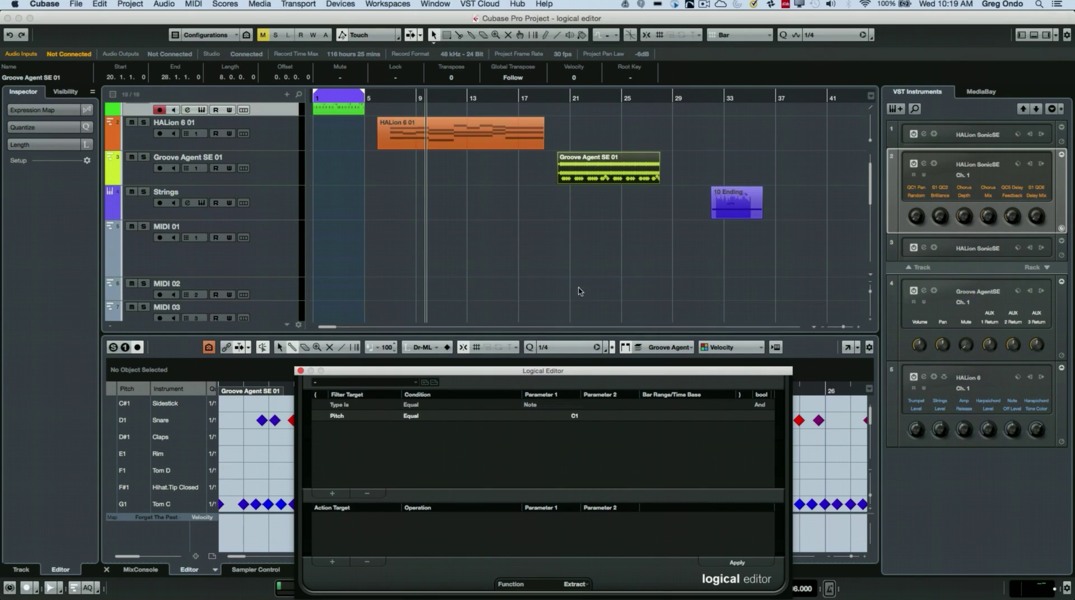
drag(587, 373, 479, 207)
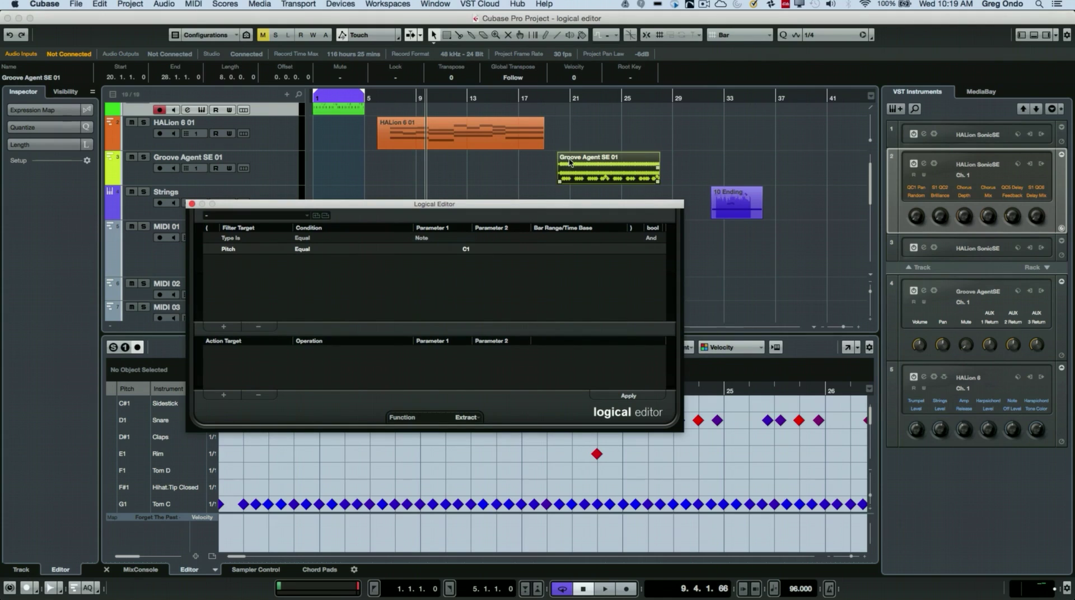
double_click(595, 164)
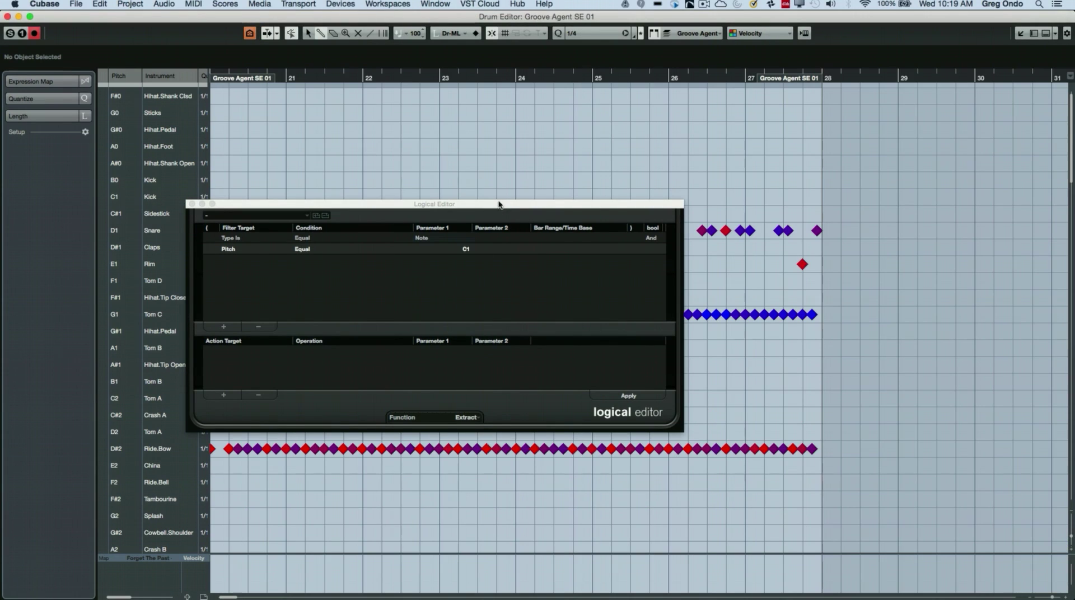
Reposition the Logical Editor and play back the drum part, zooming in around bar 23
drag(498, 205, 772, 230)
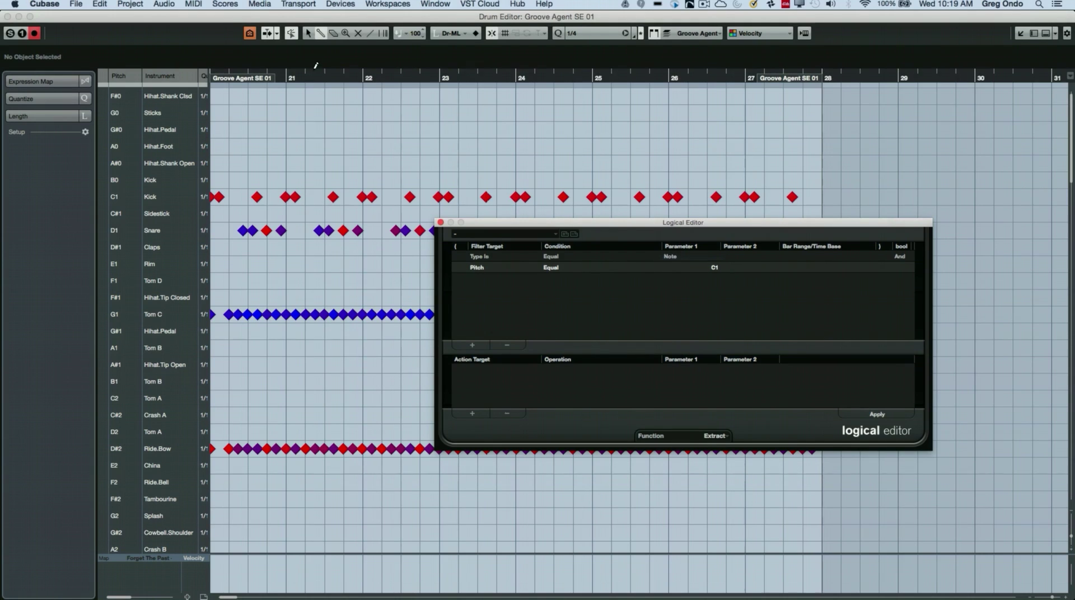
drag(347, 78, 370, 94)
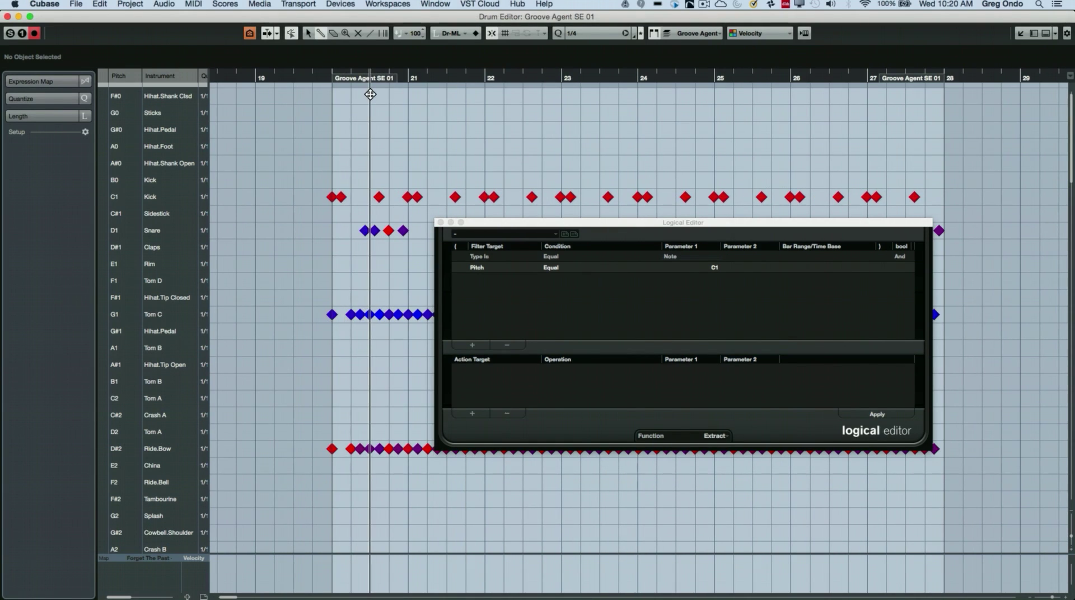
key(space)
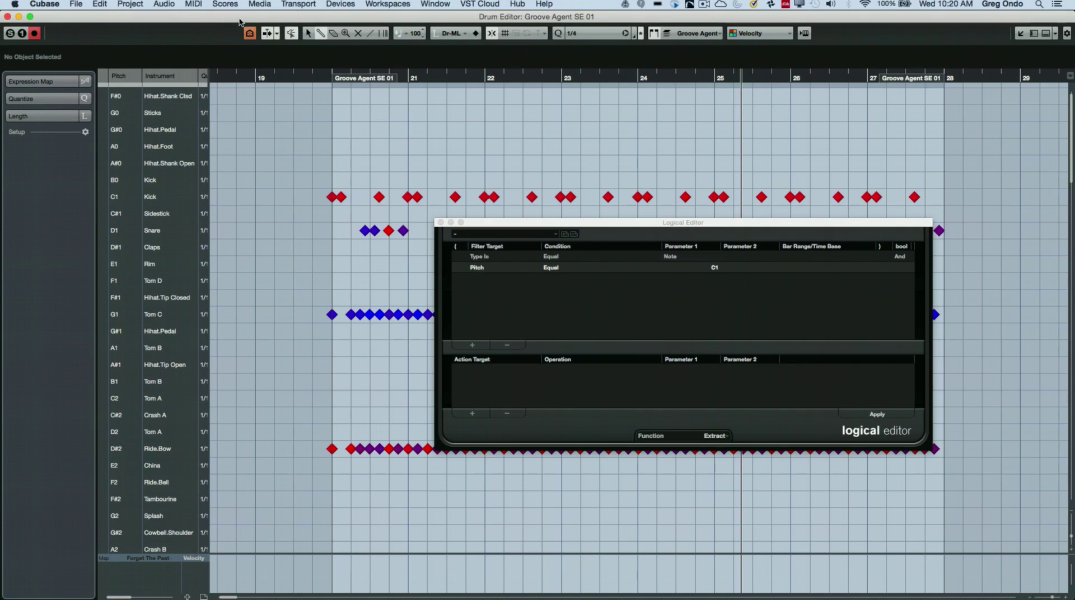
scroll(372, 265, down, 2)
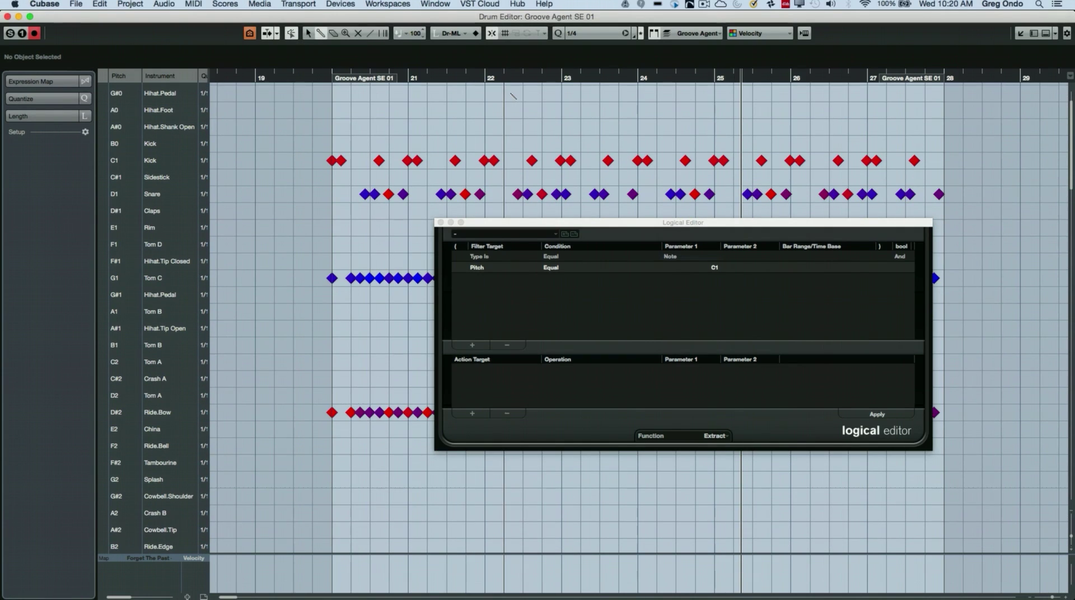
key(h)
key(h)
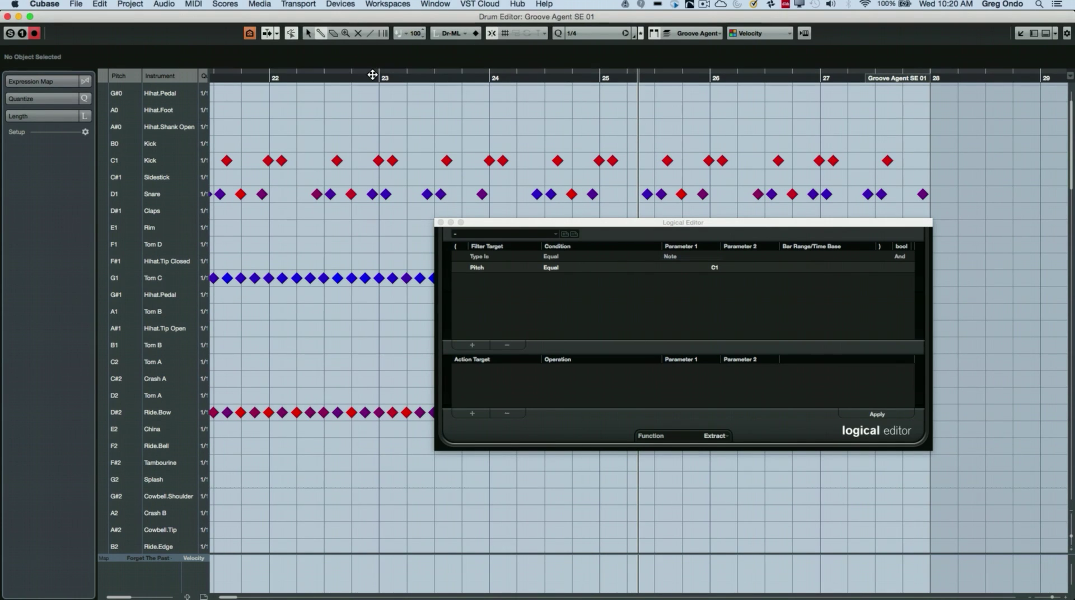
drag(372, 72, 337, 120)
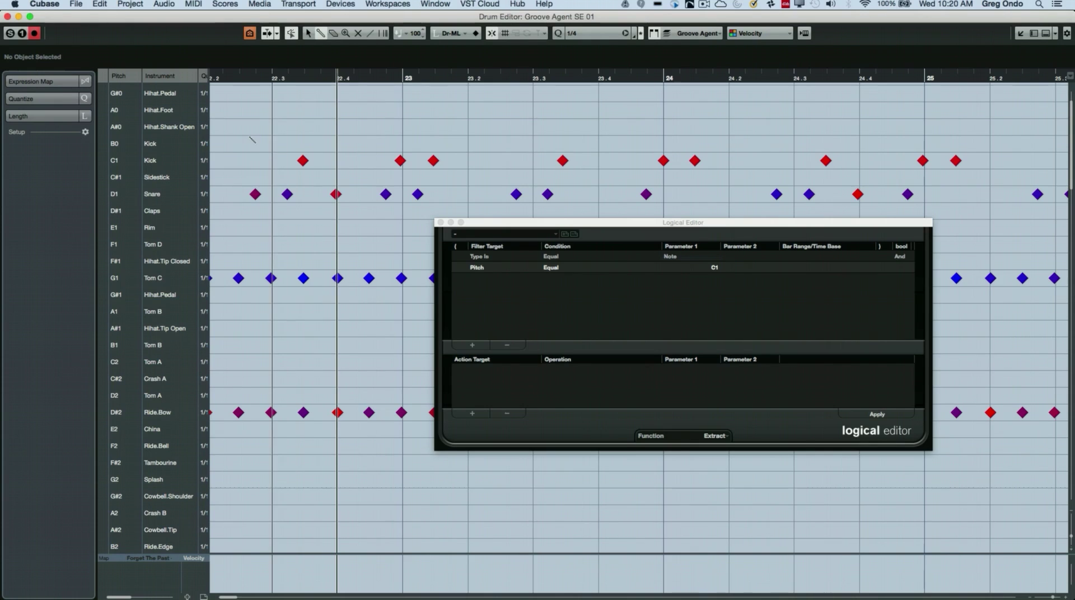
click(329, 75)
drag(329, 75, 338, 55)
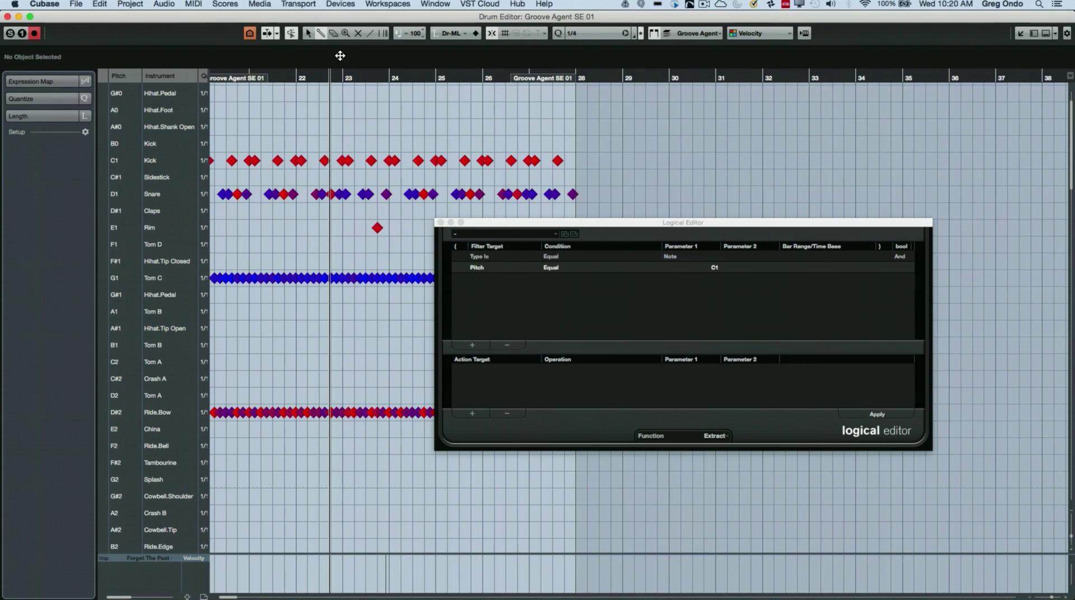
Remove the Type Is and Pitch filter rows and switch the function to Select
click(507, 345)
click(507, 346)
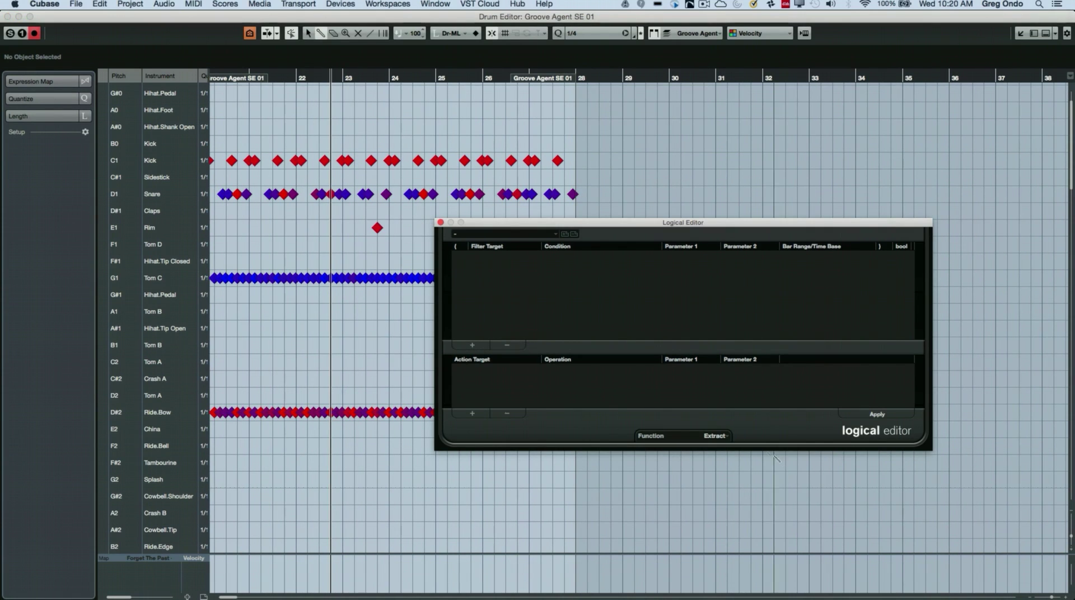
click(708, 438)
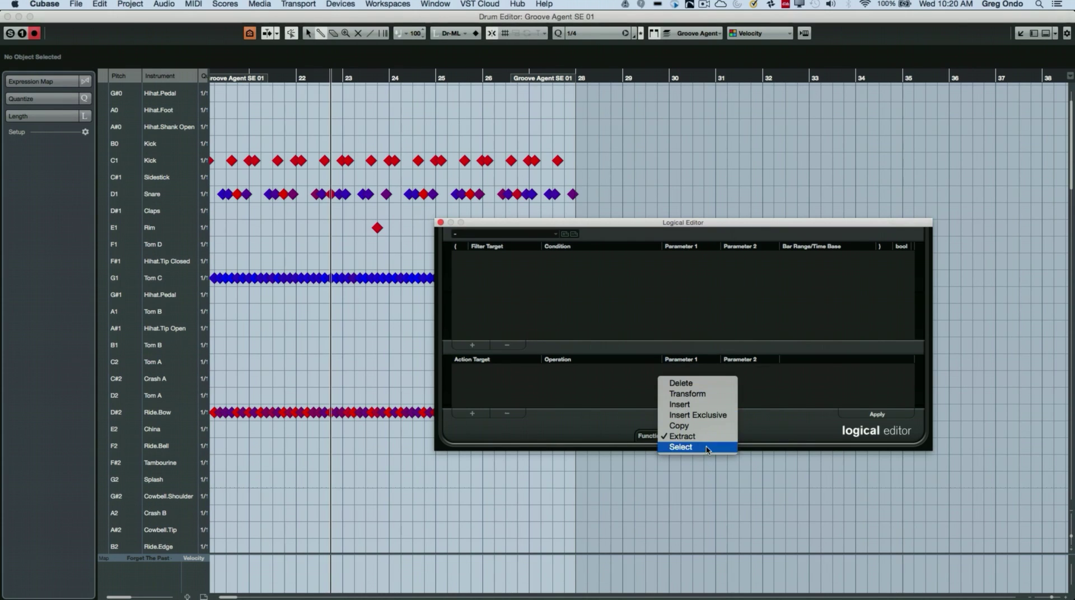
click(707, 448)
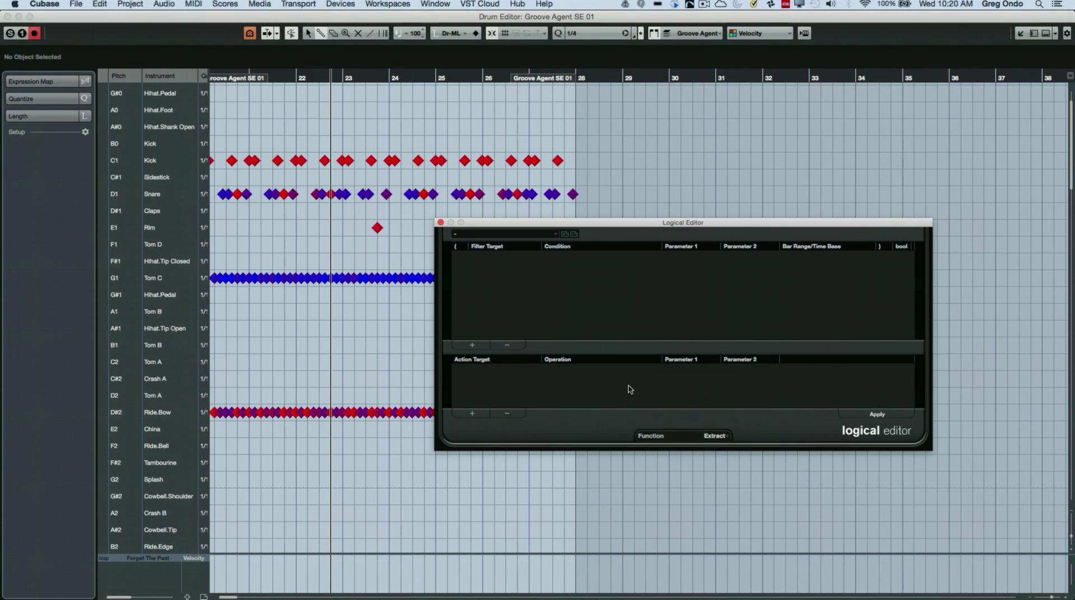
Add Type Is Note and Pitch Equal D1 filter rows
click(458, 345)
click(458, 345)
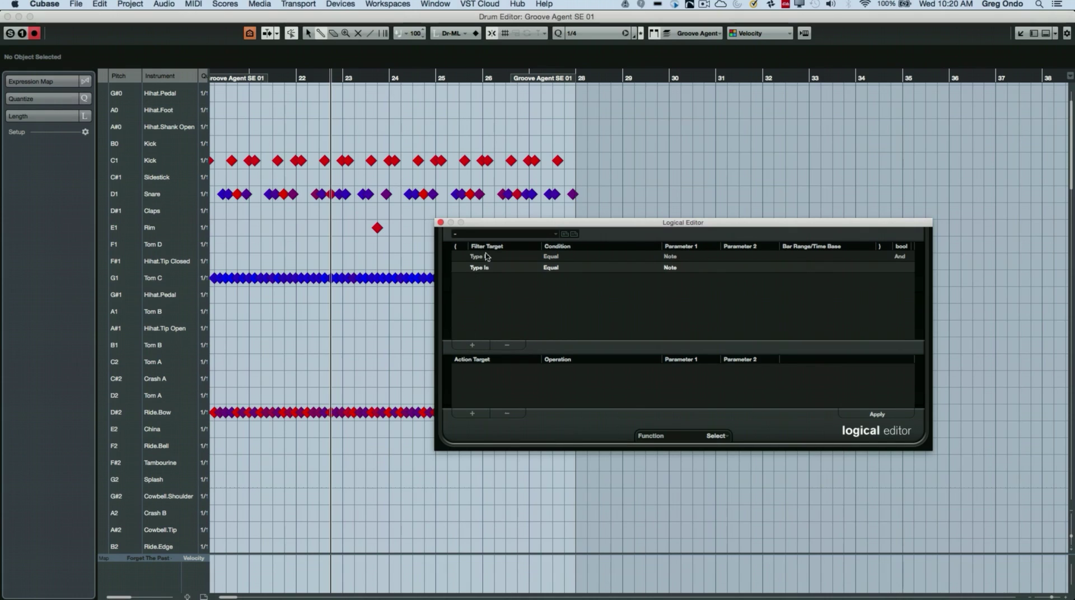
click(492, 299)
click(716, 267)
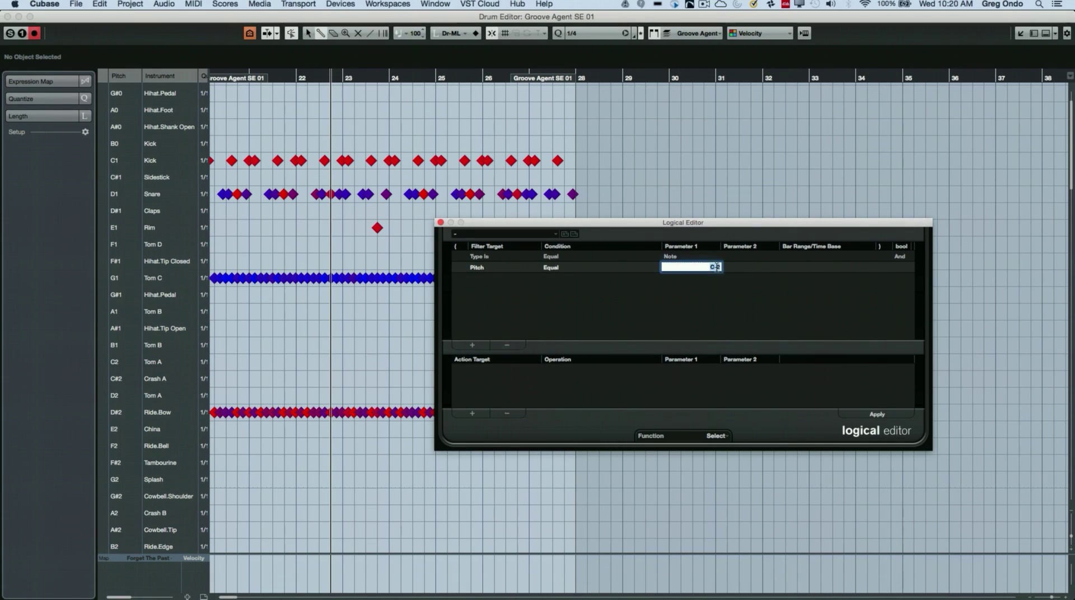
text(d1)
key(Return)
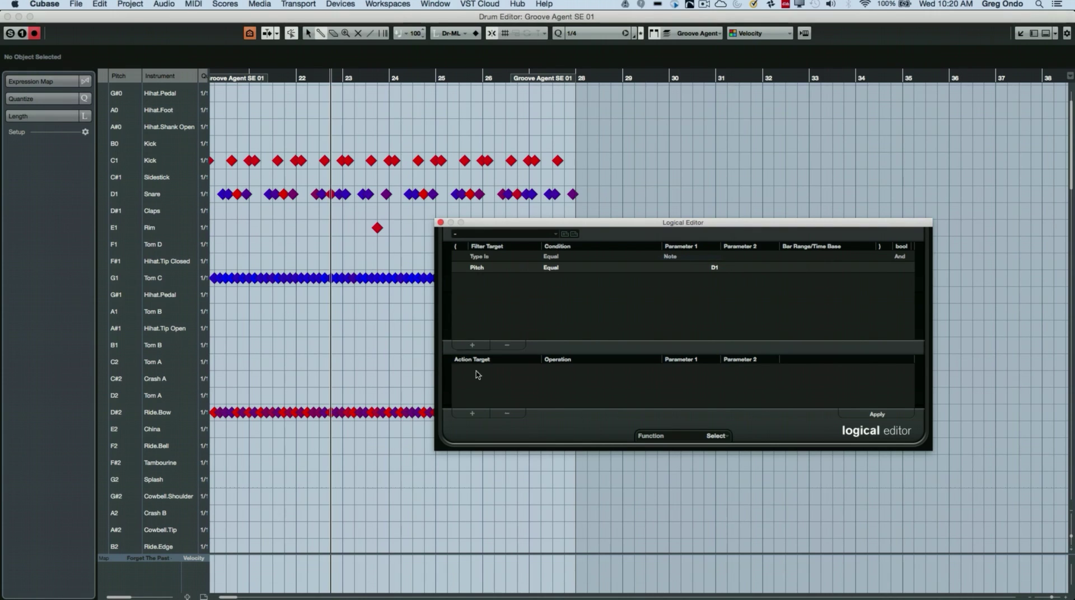
Add a Position Inside Bar Range filter spanning 1362 to 1663
click(477, 349)
click(476, 280)
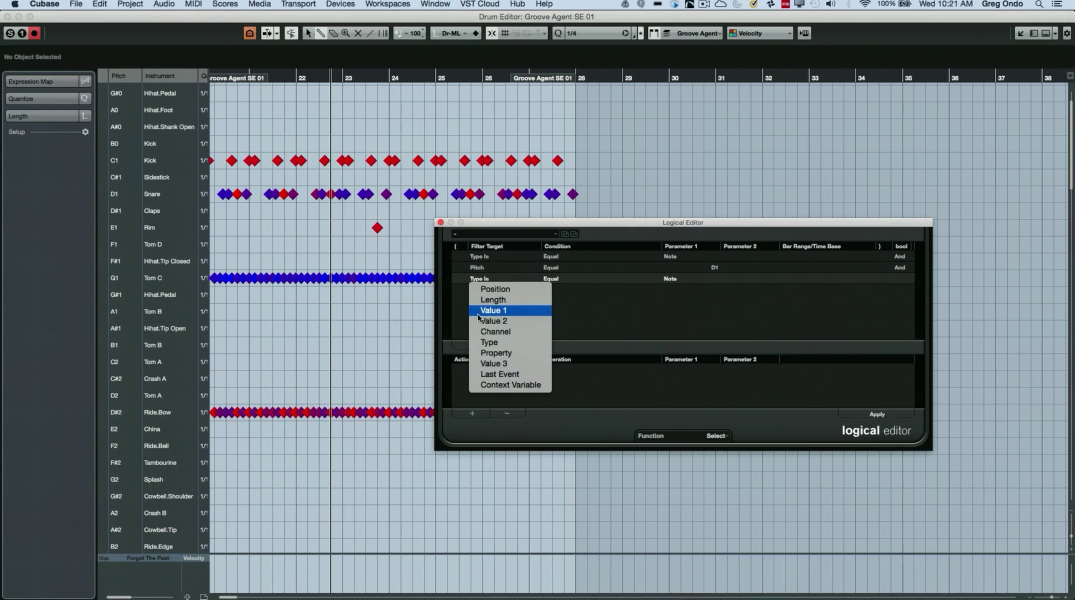
click(489, 289)
click(553, 279)
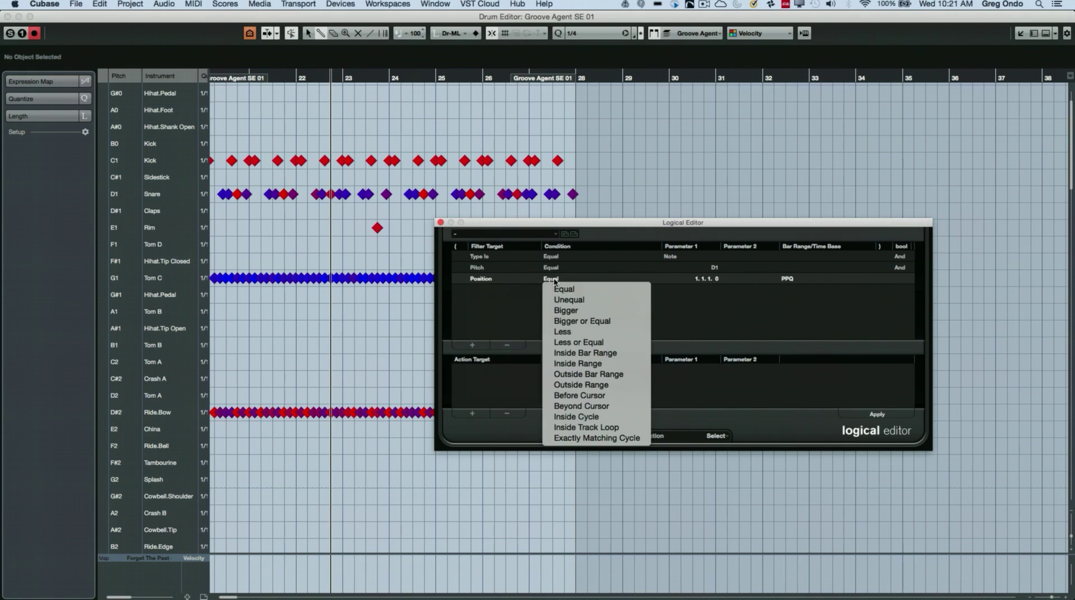
click(606, 354)
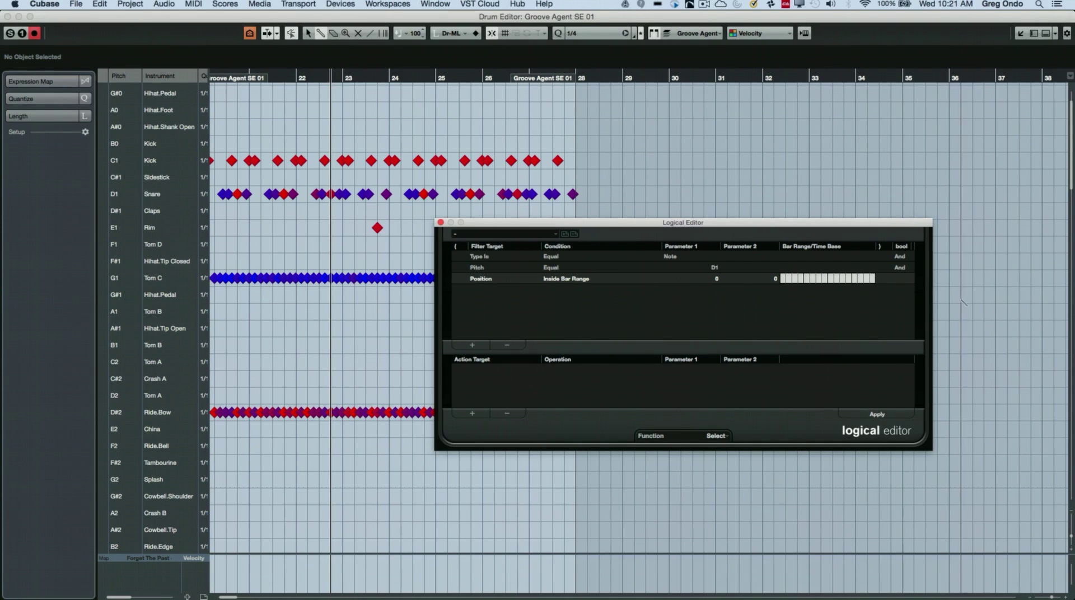
click(854, 279)
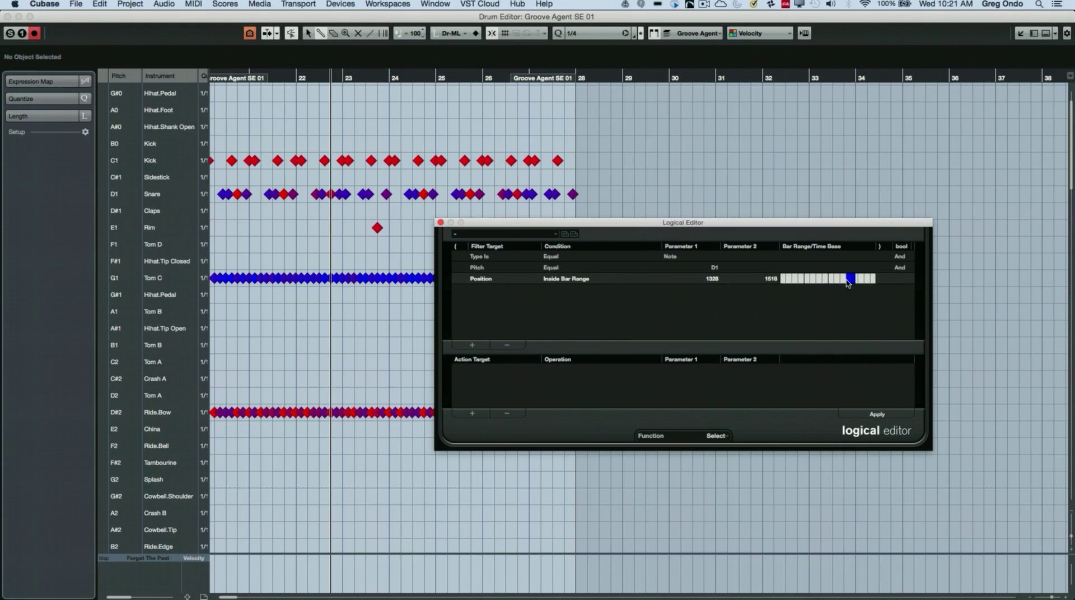
click(852, 279)
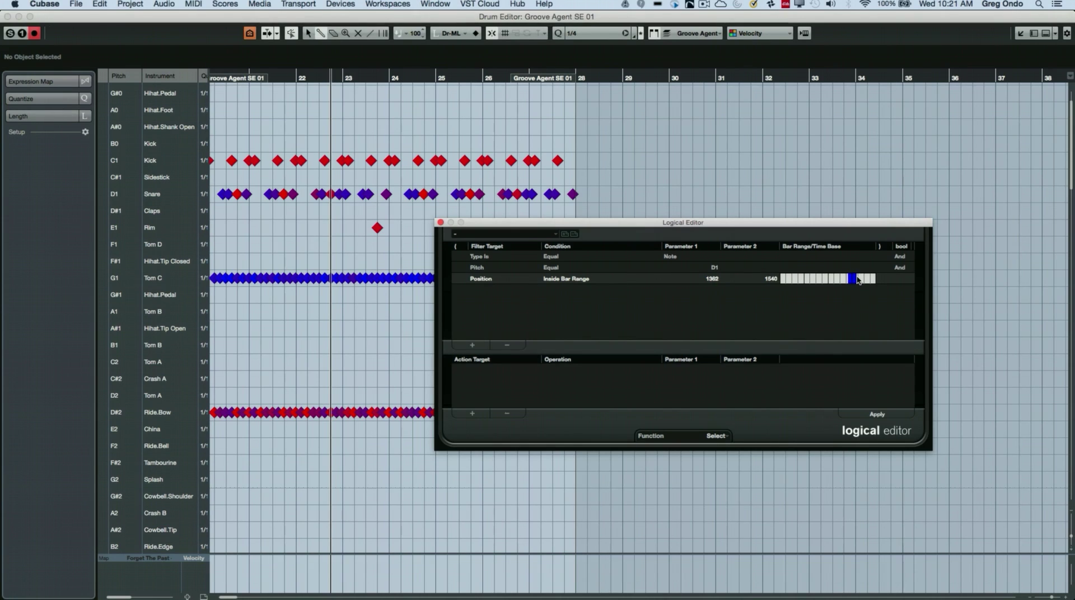
drag(860, 280, 865, 280)
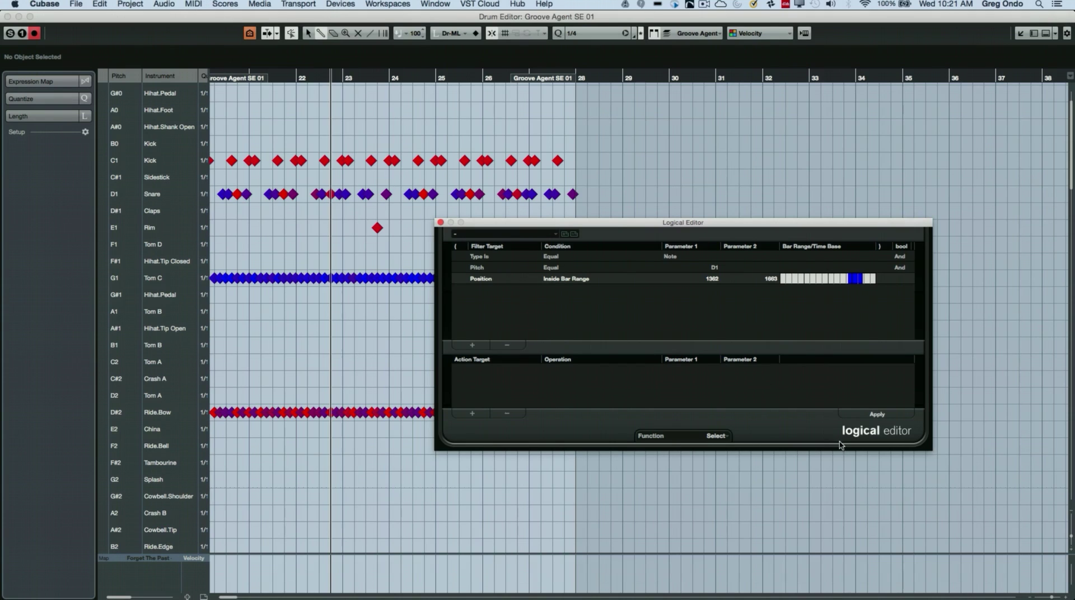
Apply the filter to select the in-range D1 snares, quantize them, and compare via undo and redo
click(889, 414)
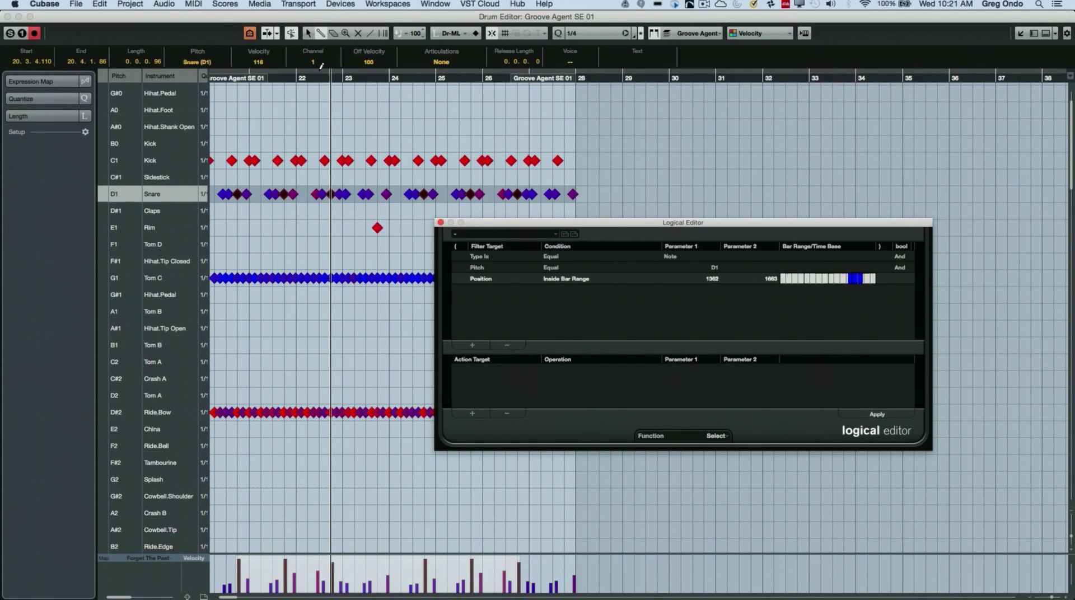
drag(321, 76, 320, 95)
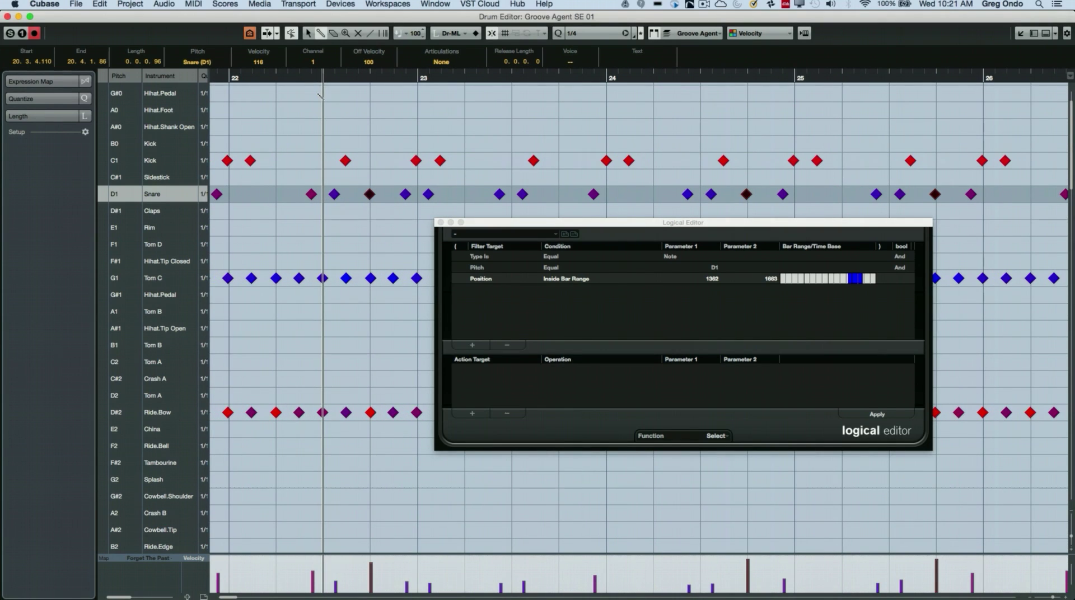
key(q)
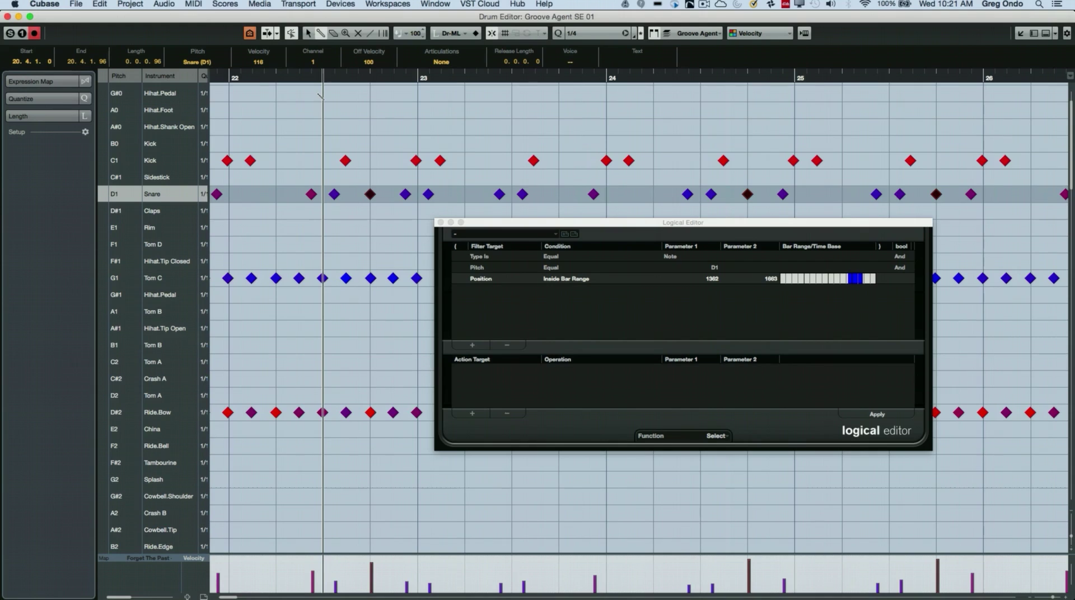
key(super+z)
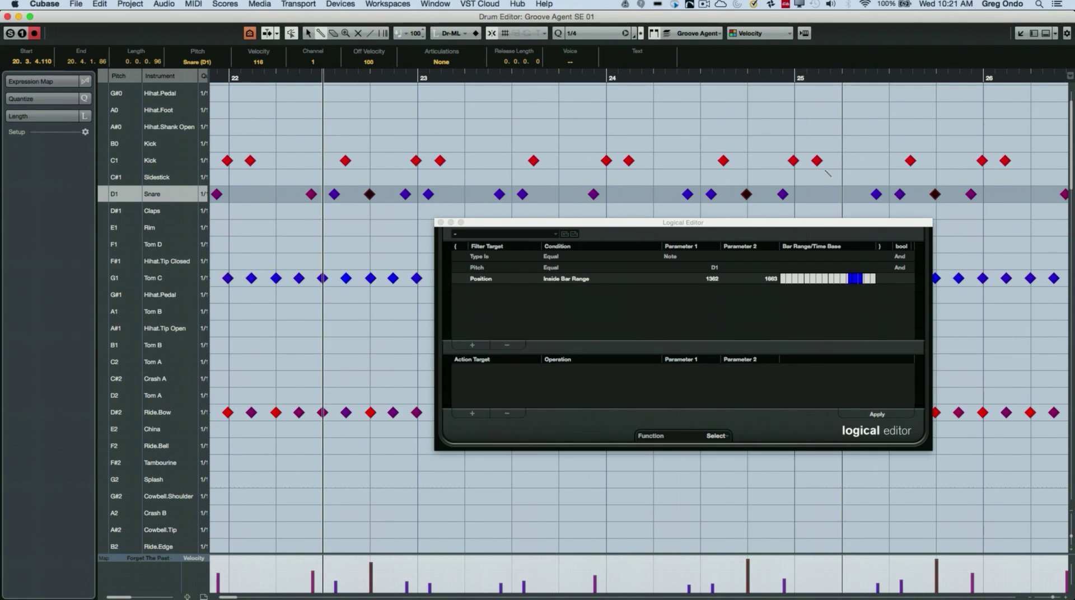
key(q)
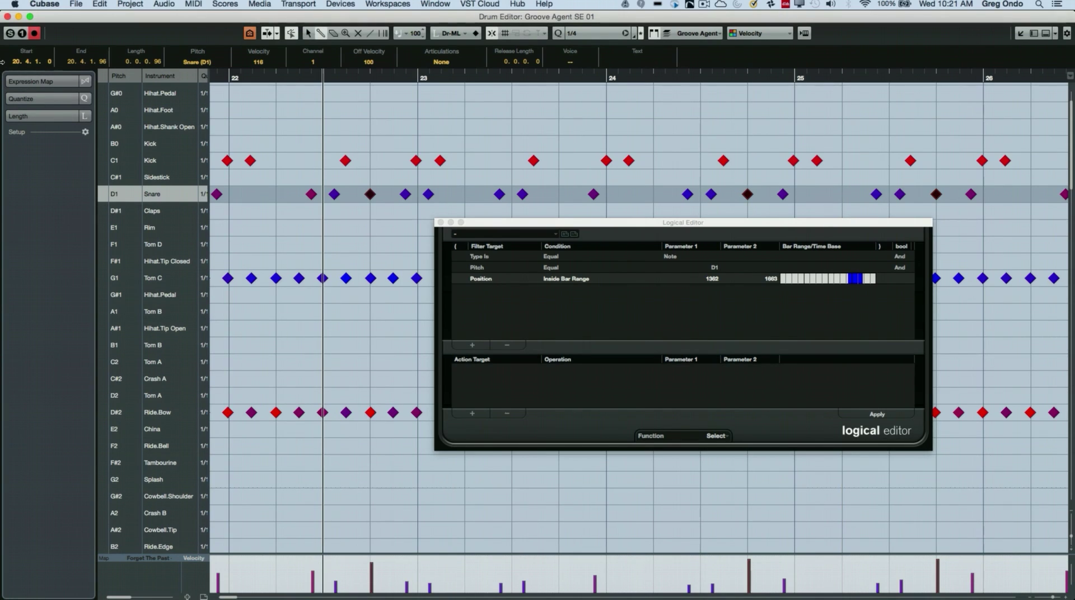
Close the Drum Editor and open the Strings track's 10 Ending part in the Key Editor
click(7, 16)
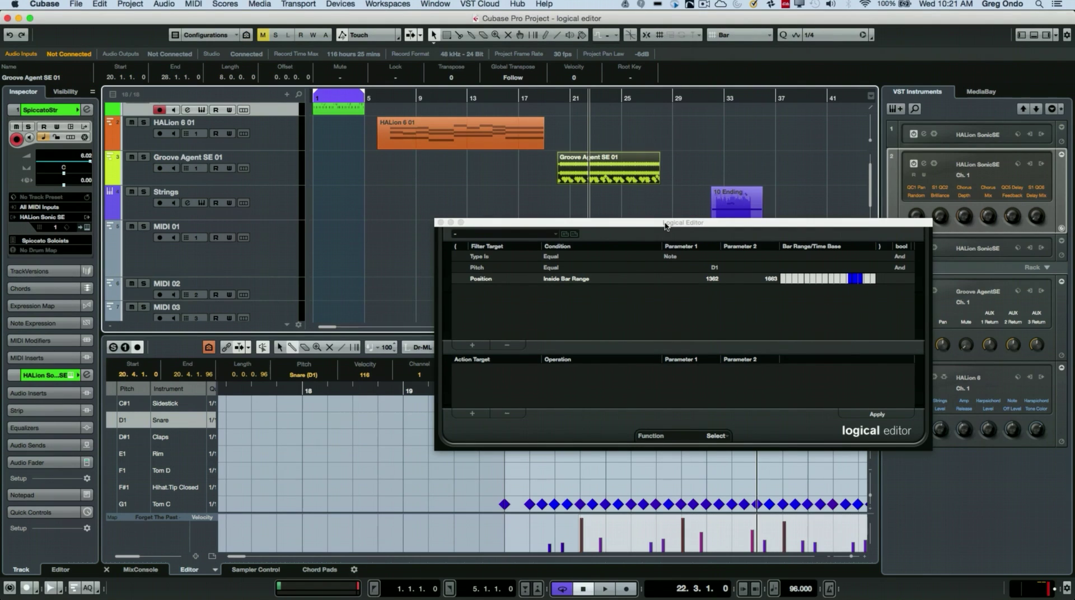
drag(665, 225, 361, 217)
click(749, 203)
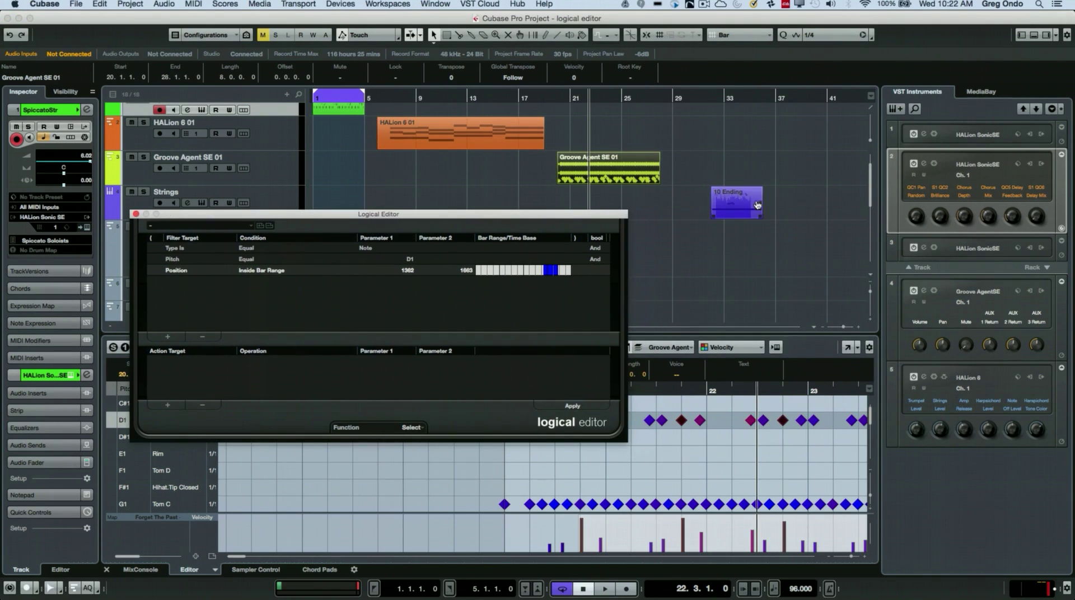
double_click(748, 204)
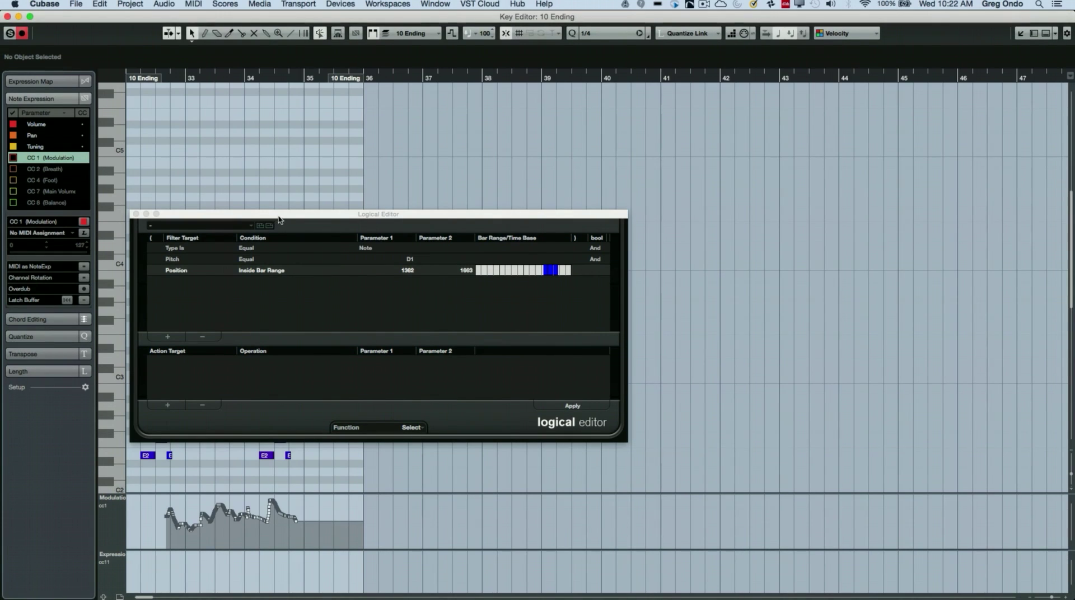
drag(277, 216, 487, 194)
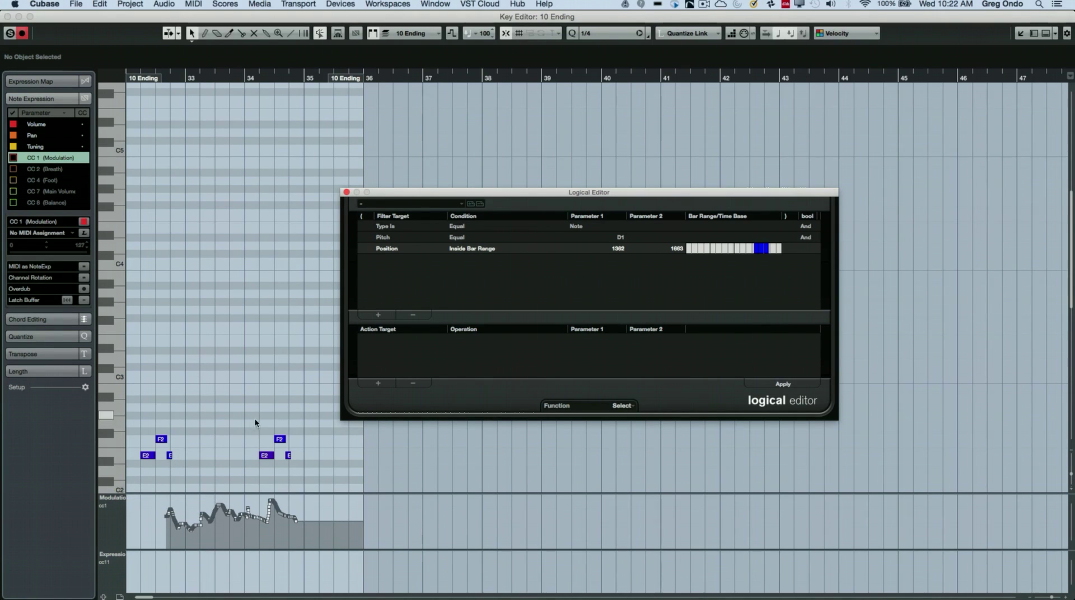
scroll(247, 432, down, 5)
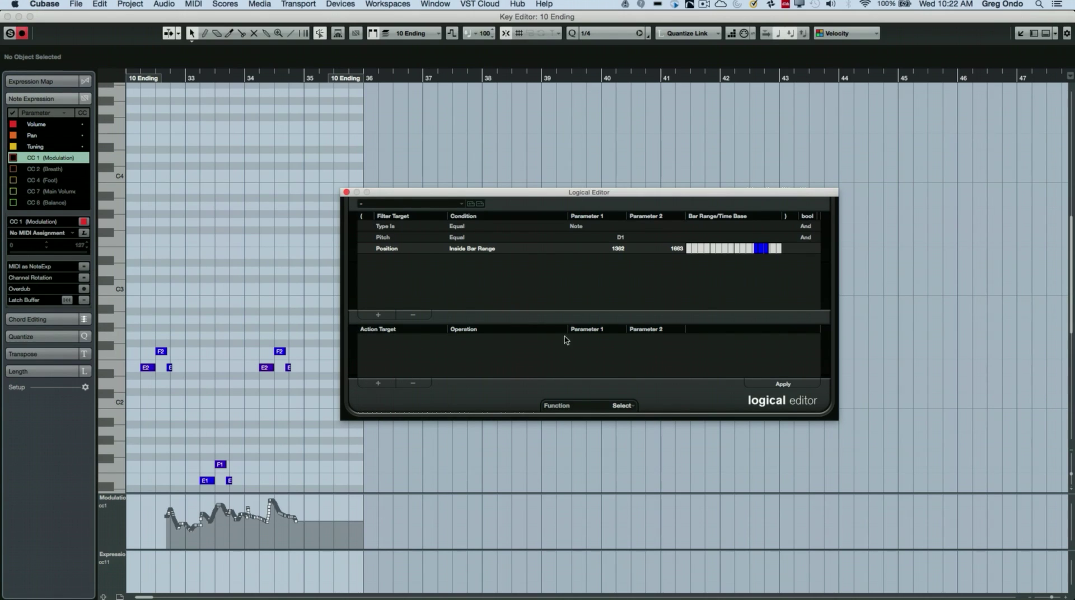
Delete the Position, Pitch and Type Is filter rows
click(413, 315)
click(412, 316)
click(413, 316)
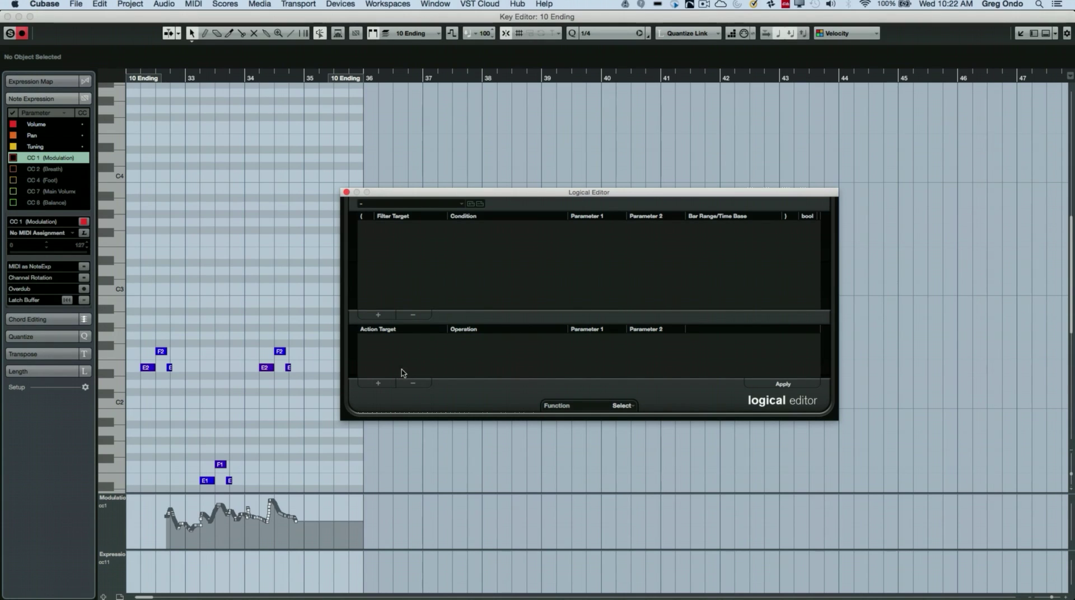
Open the List Editor from the MIDI menu to view the part's events, then close it
click(196, 5)
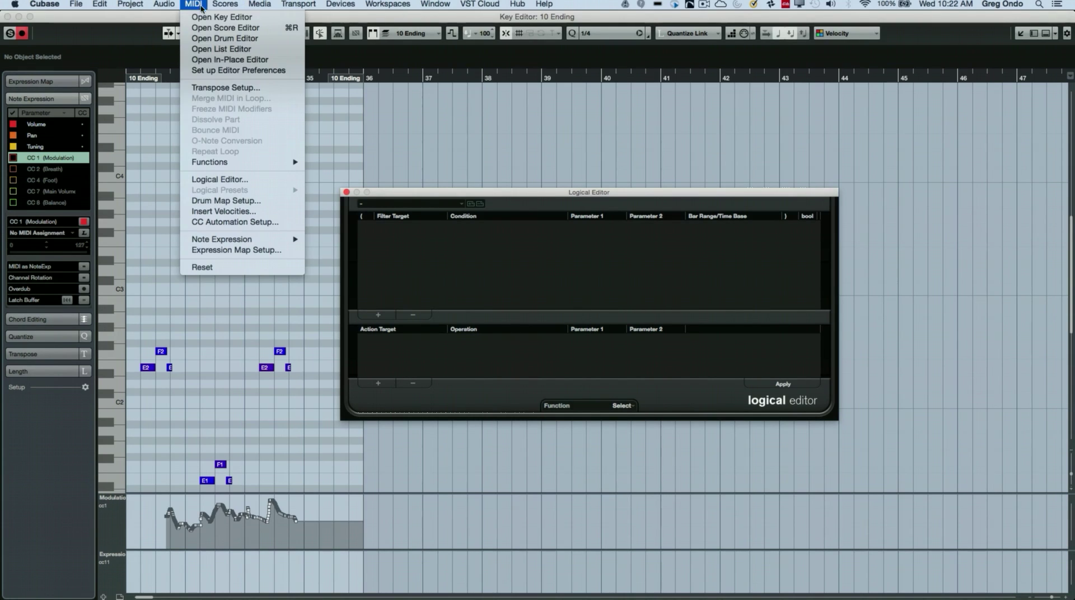
click(224, 49)
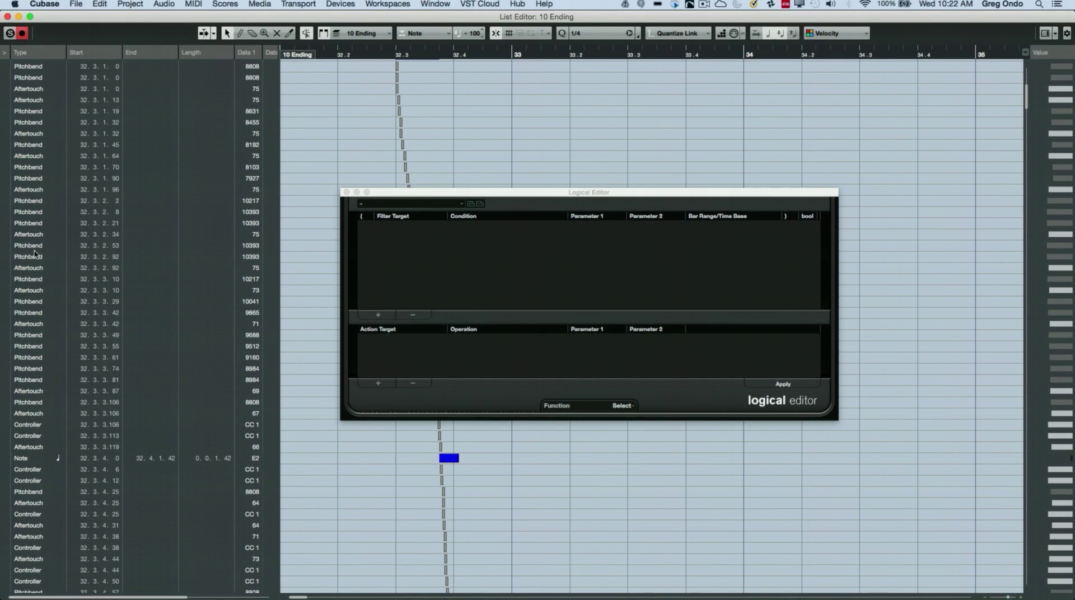
click(7, 17)
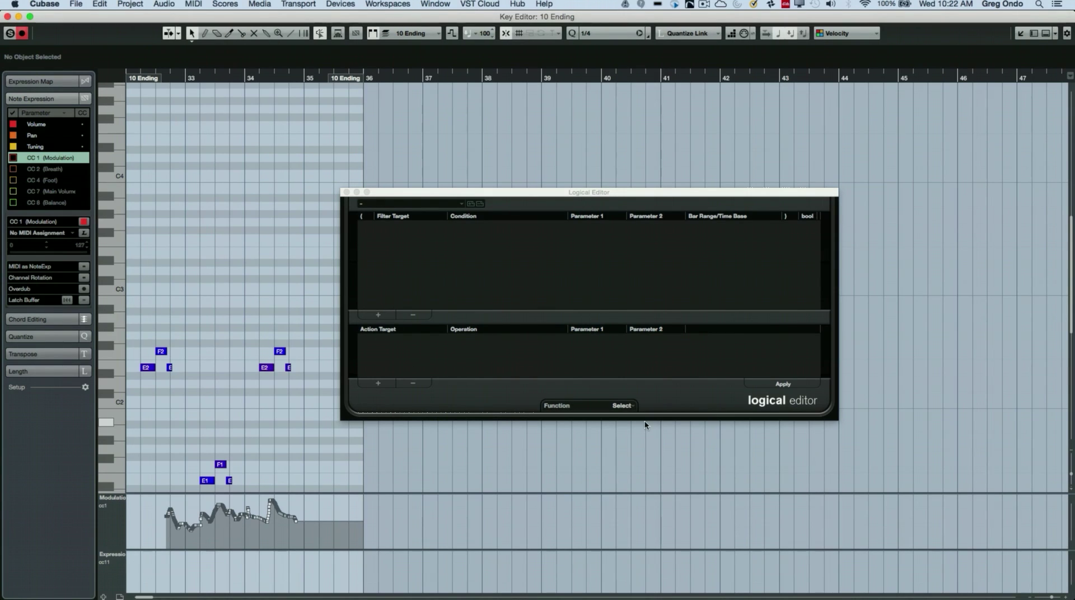
Set the function to Delete with a Type Is Aftertouch filter and apply it
click(624, 406)
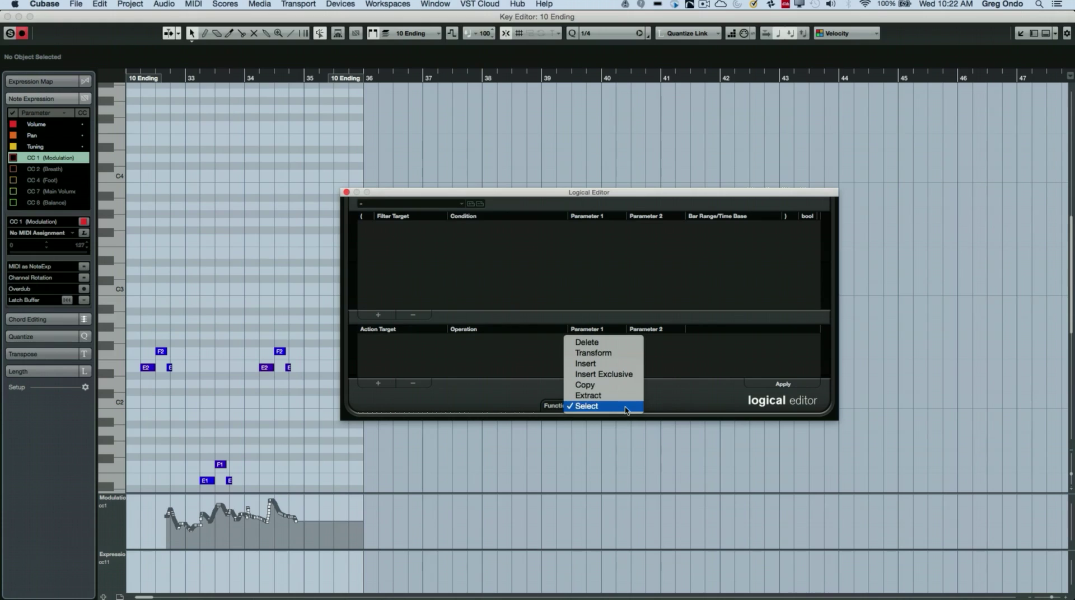
click(634, 347)
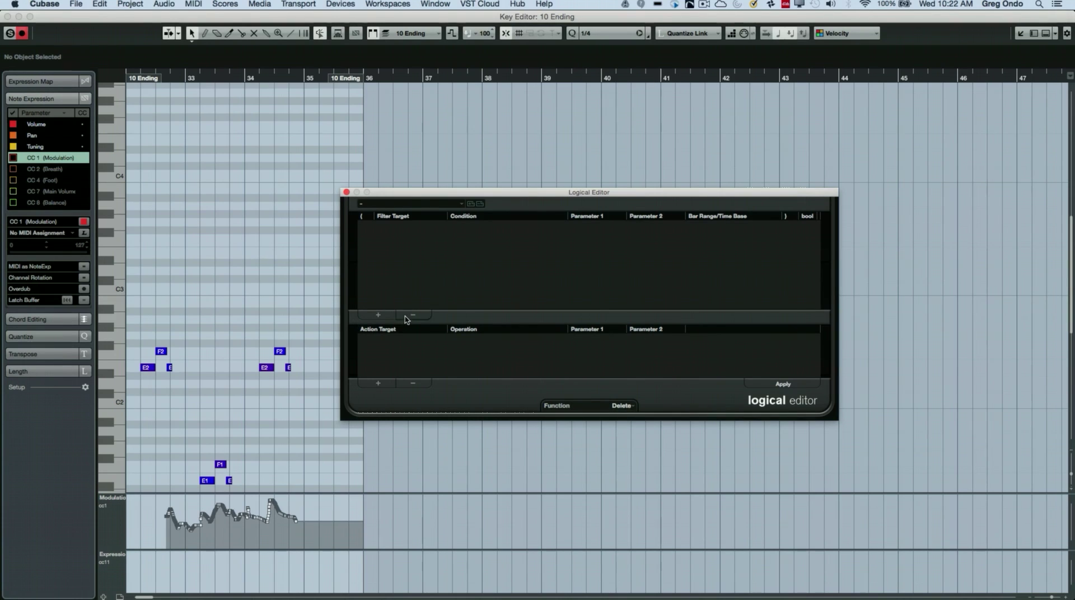
click(378, 315)
click(400, 227)
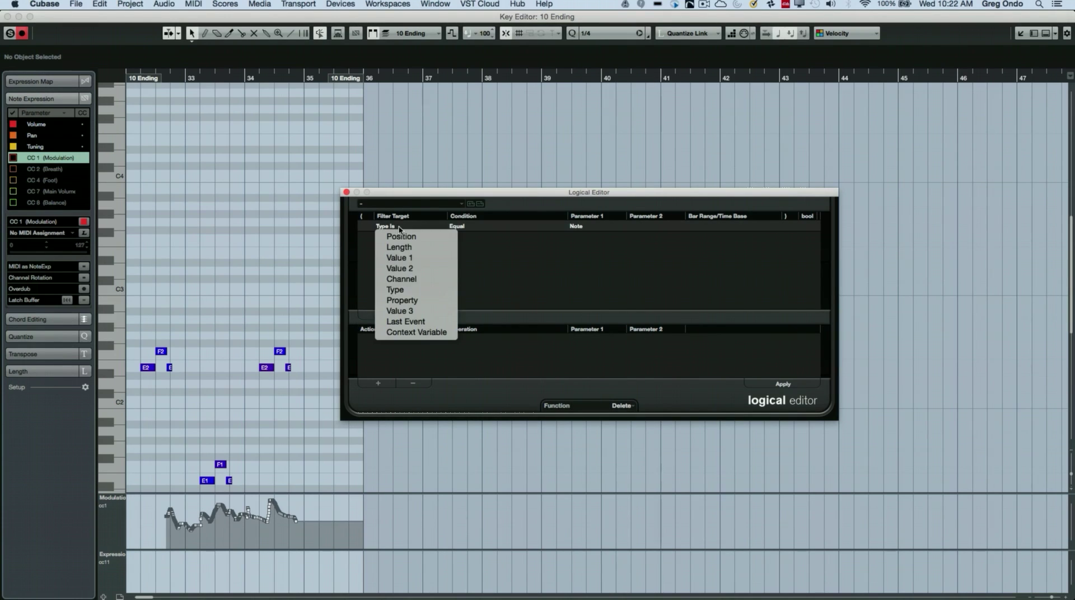
click(591, 228)
click(591, 228)
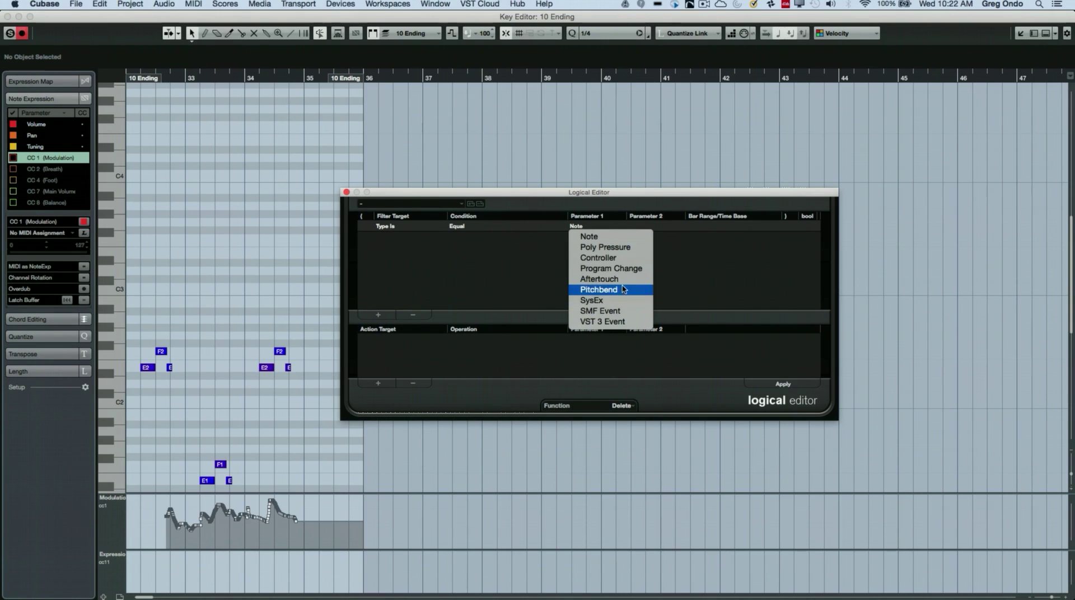
click(623, 279)
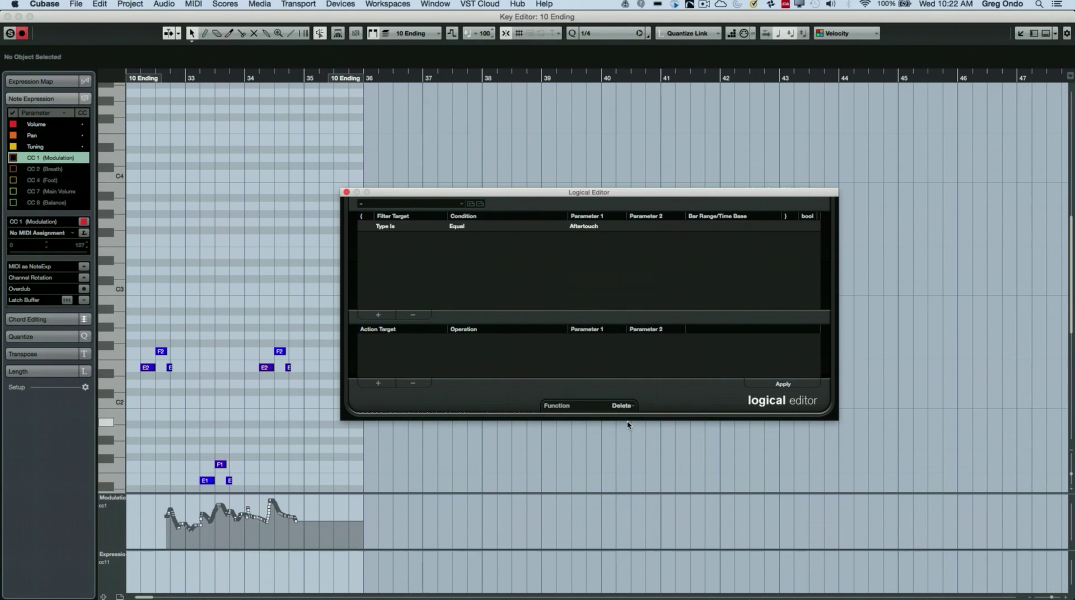
click(784, 385)
Check in the List Editor that no aftertouch events remain, then close it
click(201, 3)
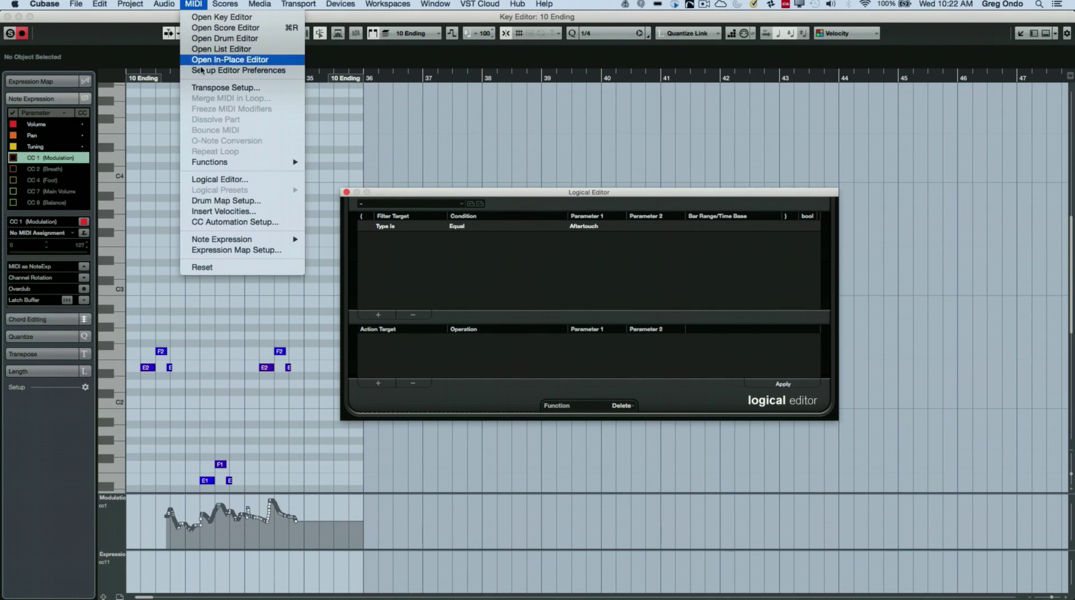
click(221, 49)
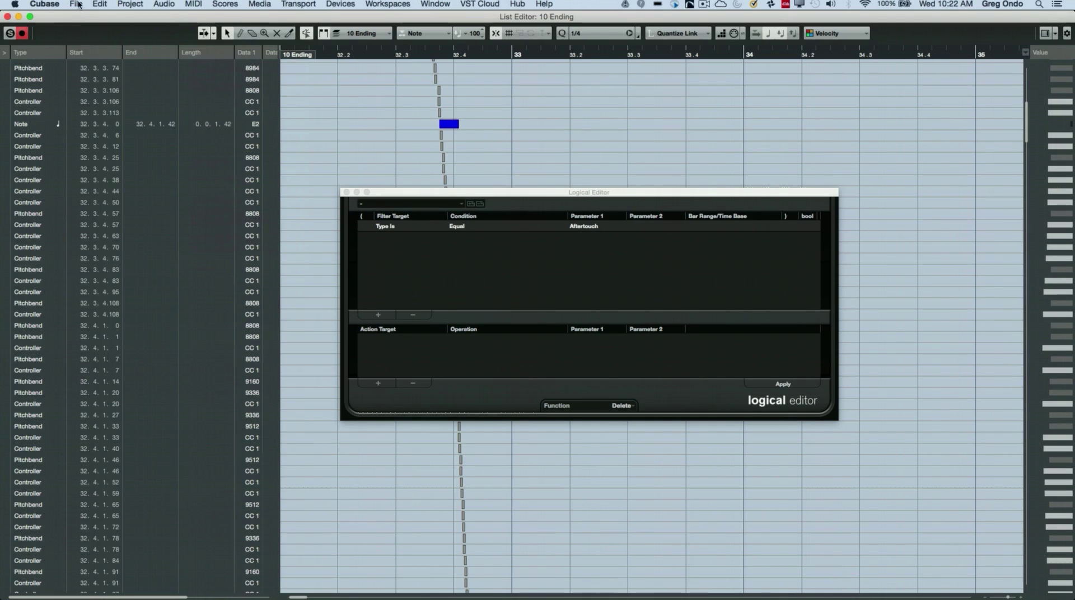
click(7, 16)
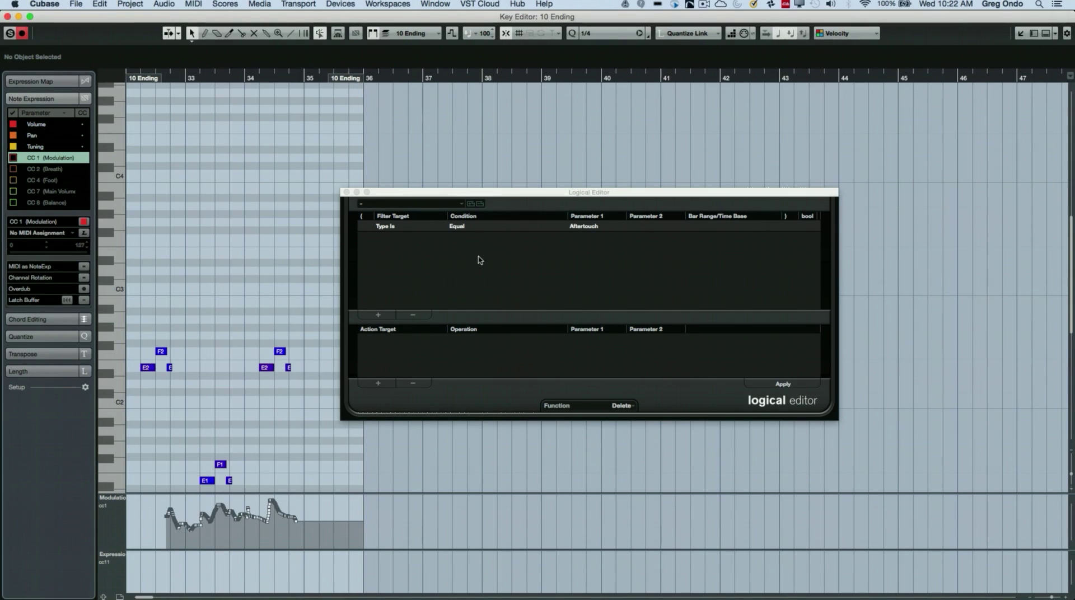
Switch the preset to Extract Pitchbend, apply it to 10 Ending, and close the Key Editor
click(625, 406)
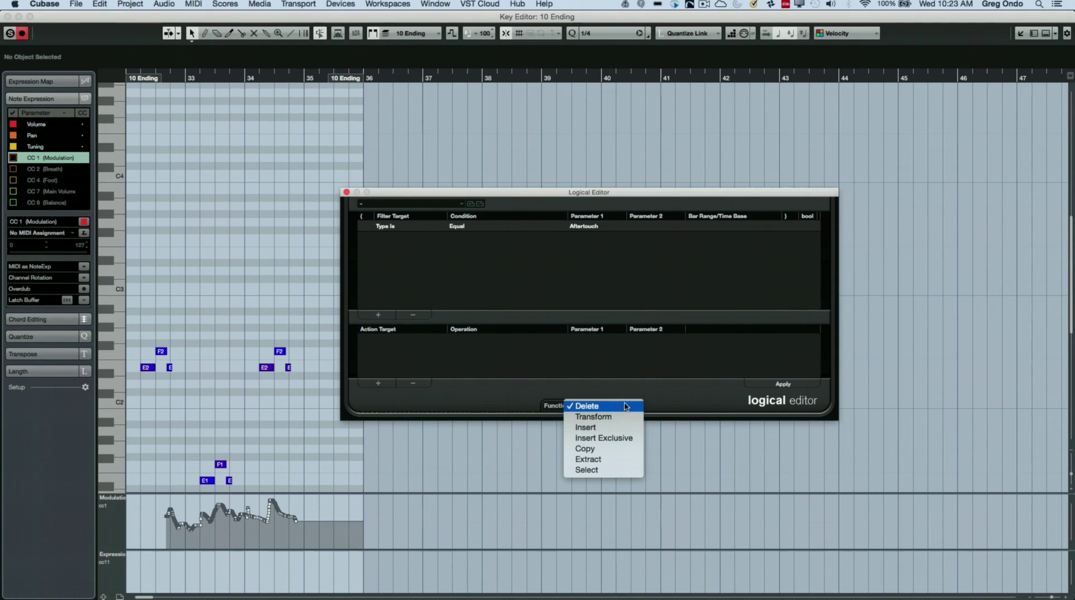
click(610, 464)
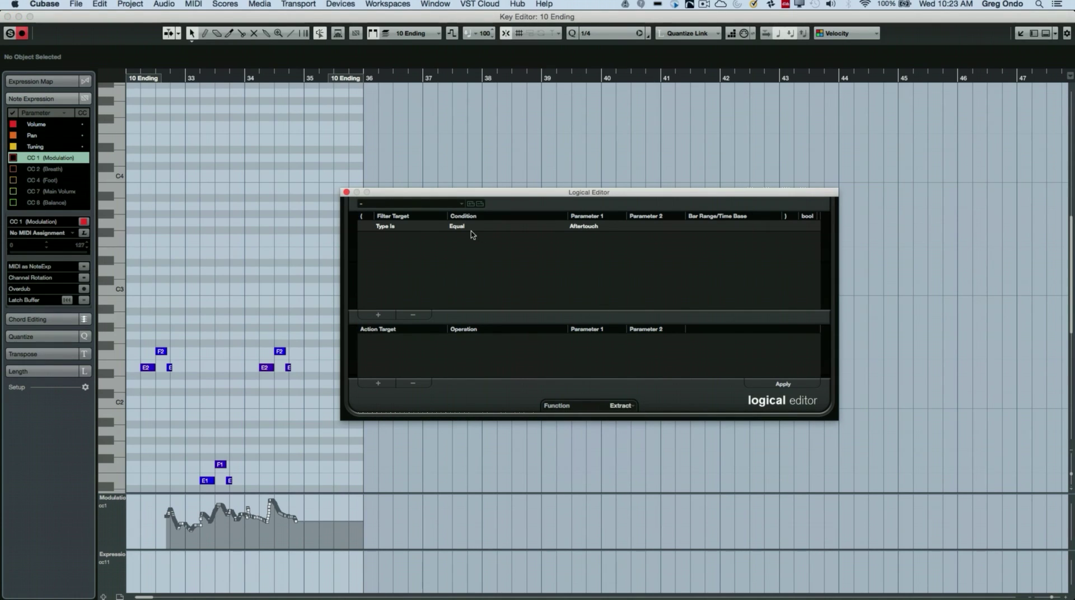
click(587, 227)
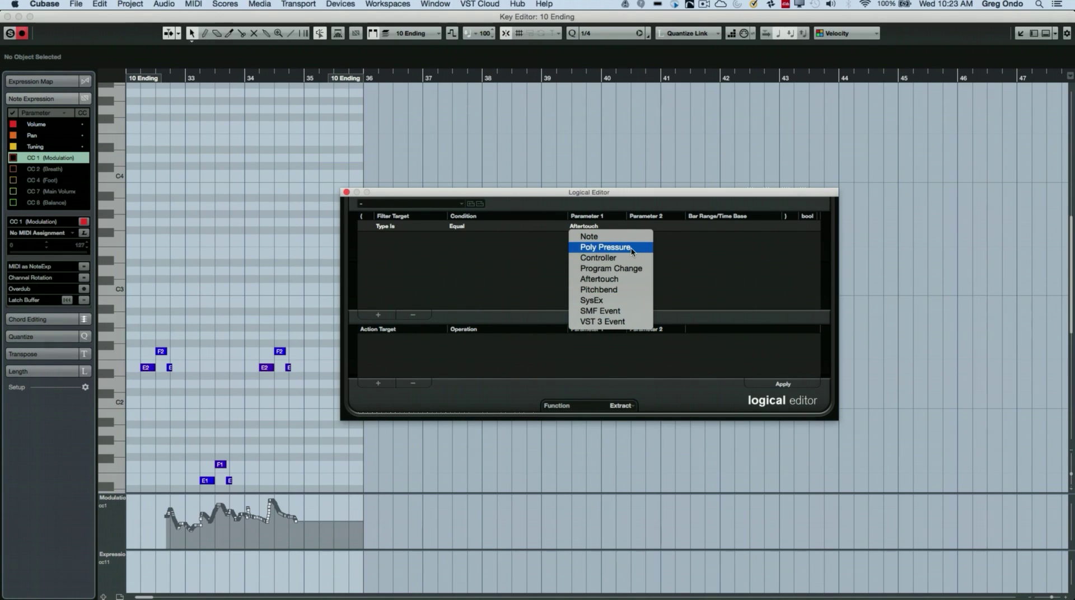
click(620, 287)
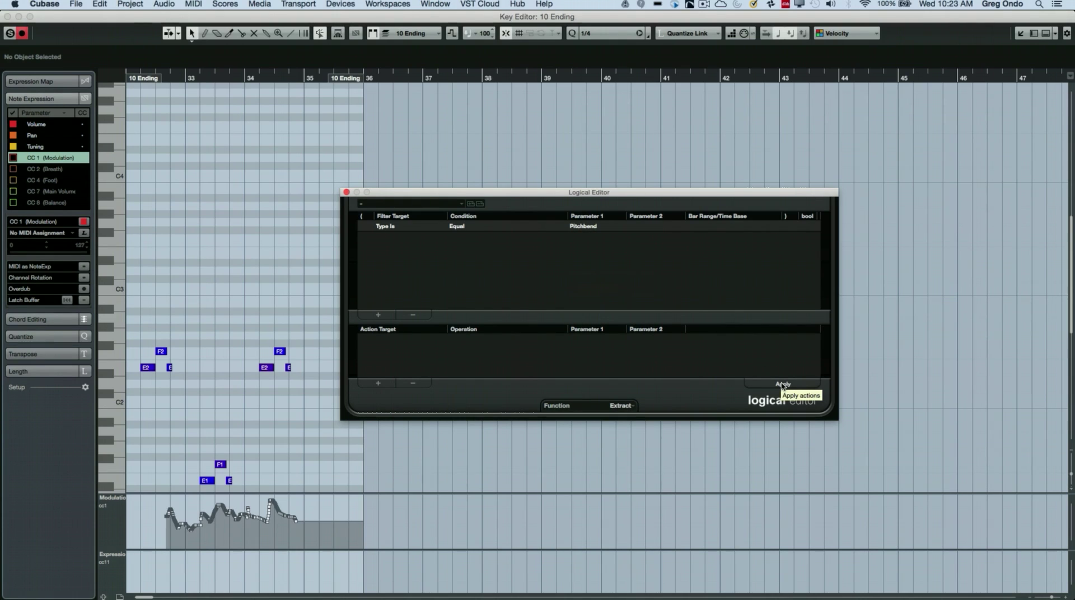
click(783, 385)
click(8, 16)
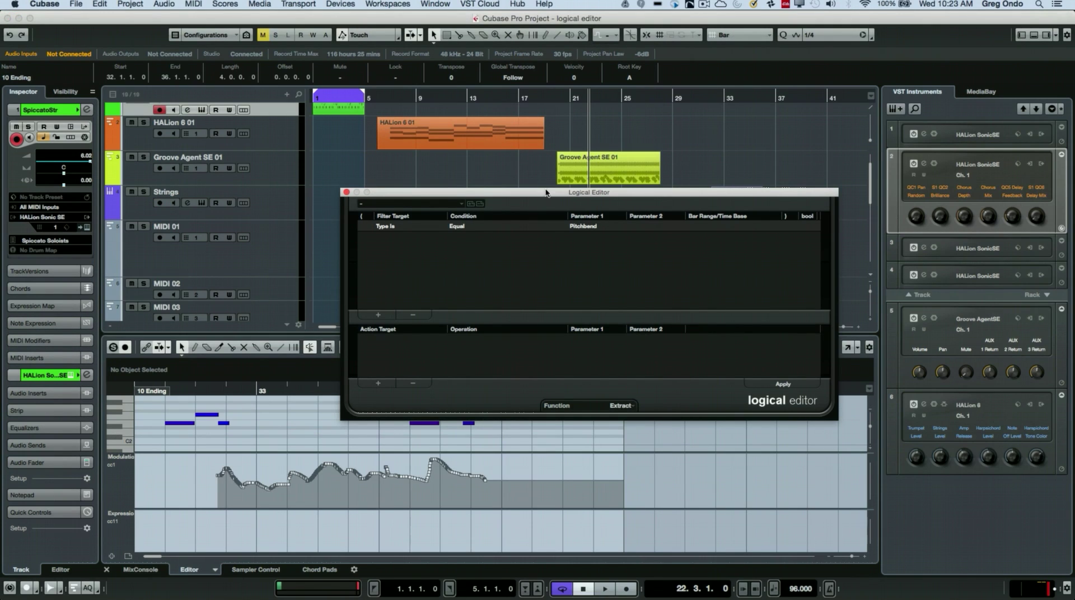
Open the 10 Ending part in the Key Editor and zoom in on bars 32–36
drag(545, 194, 558, 383)
scroll(710, 247, down, 5)
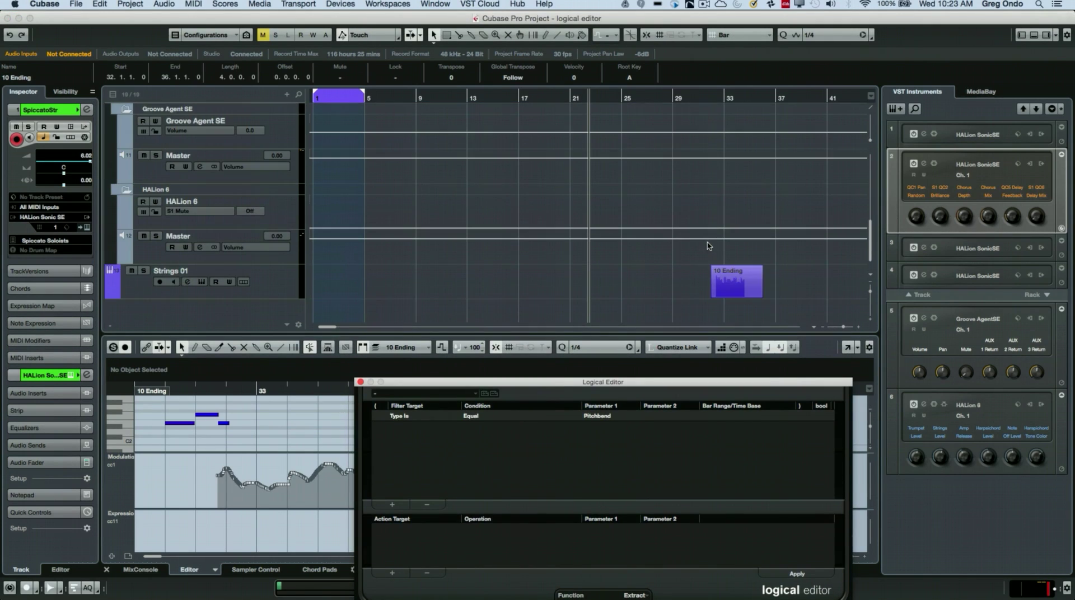
click(732, 283)
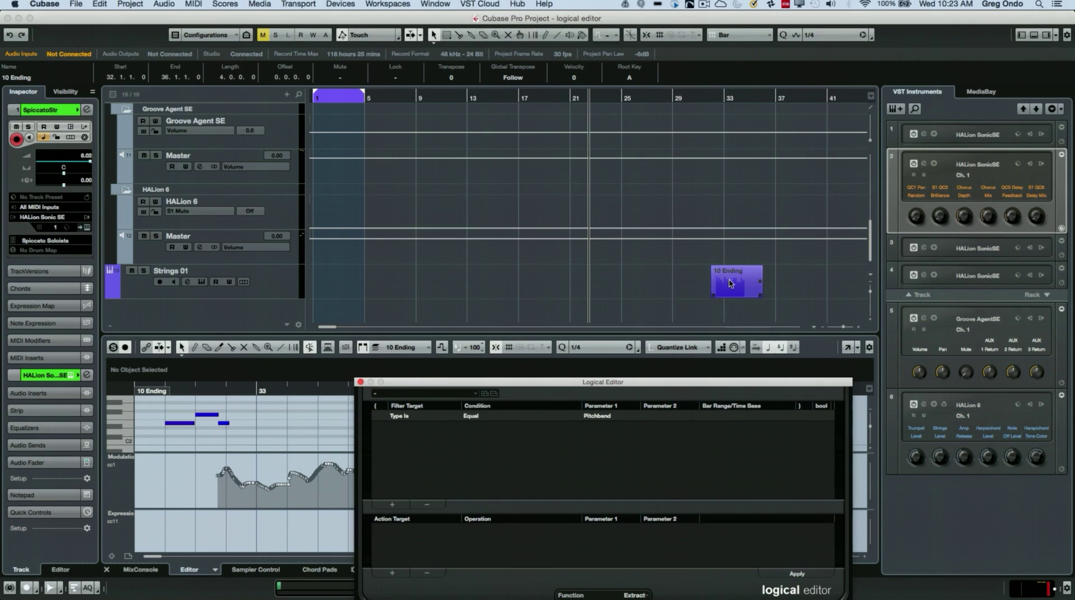
scroll(723, 280, up, 5)
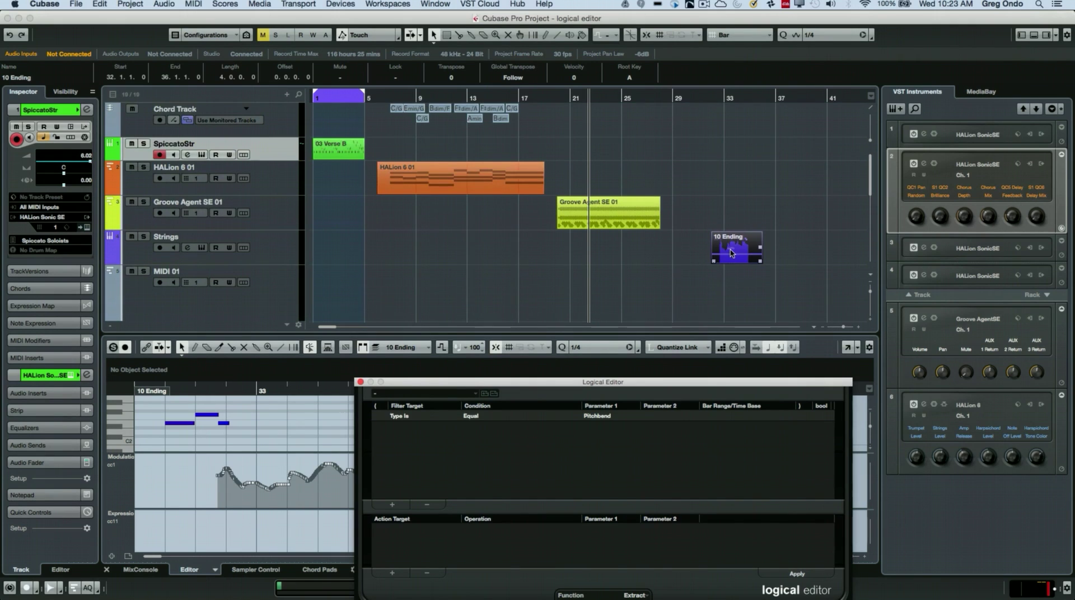
double_click(730, 253)
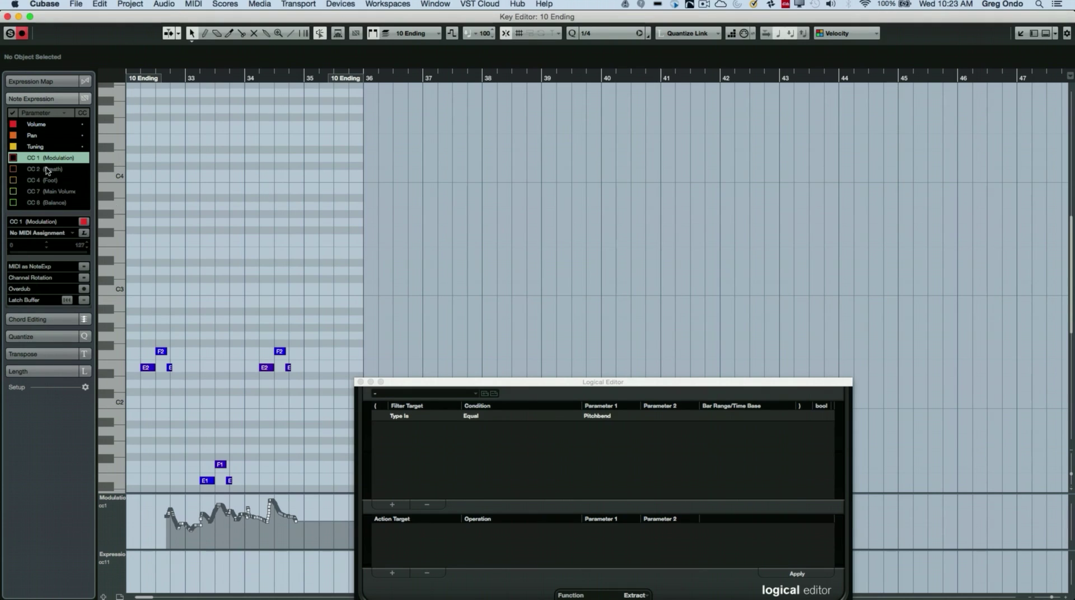
click(160, 81)
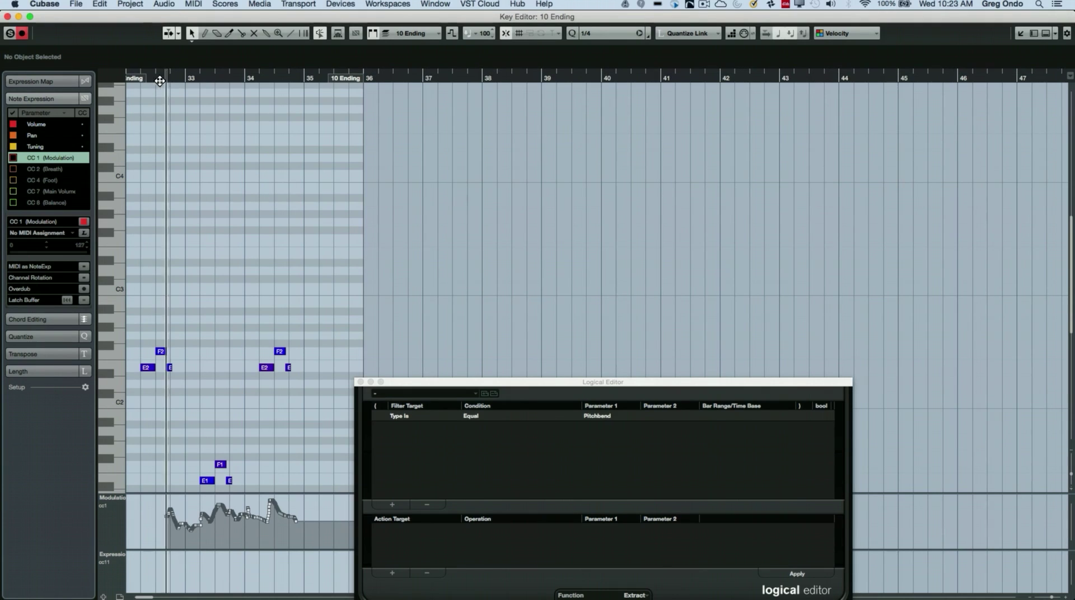
drag(160, 81, 132, 132)
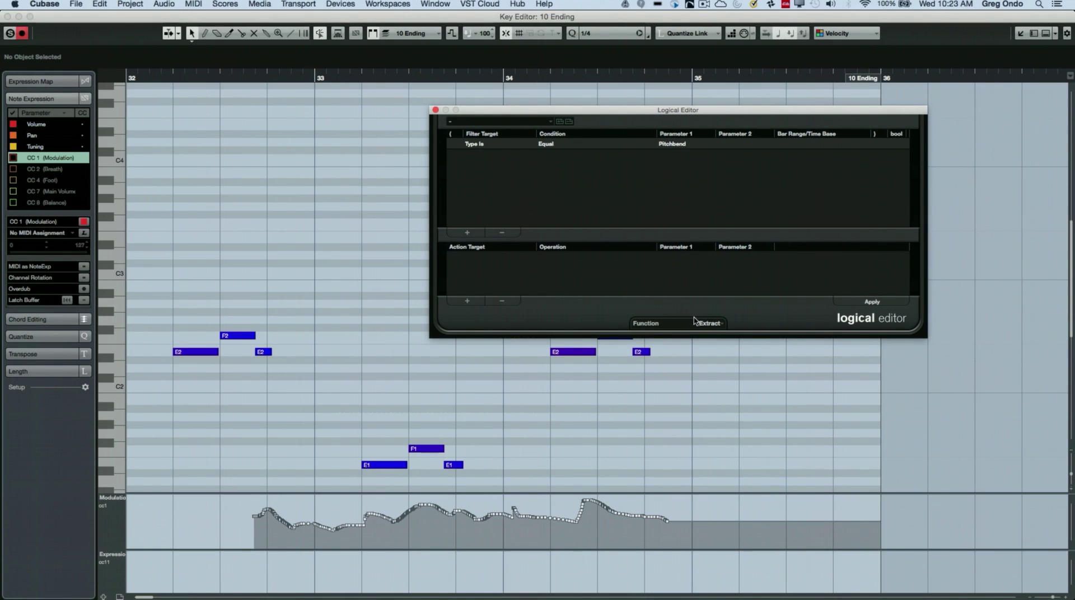
Set the preset Function to Transform and Parameter 1 to Controller
click(718, 324)
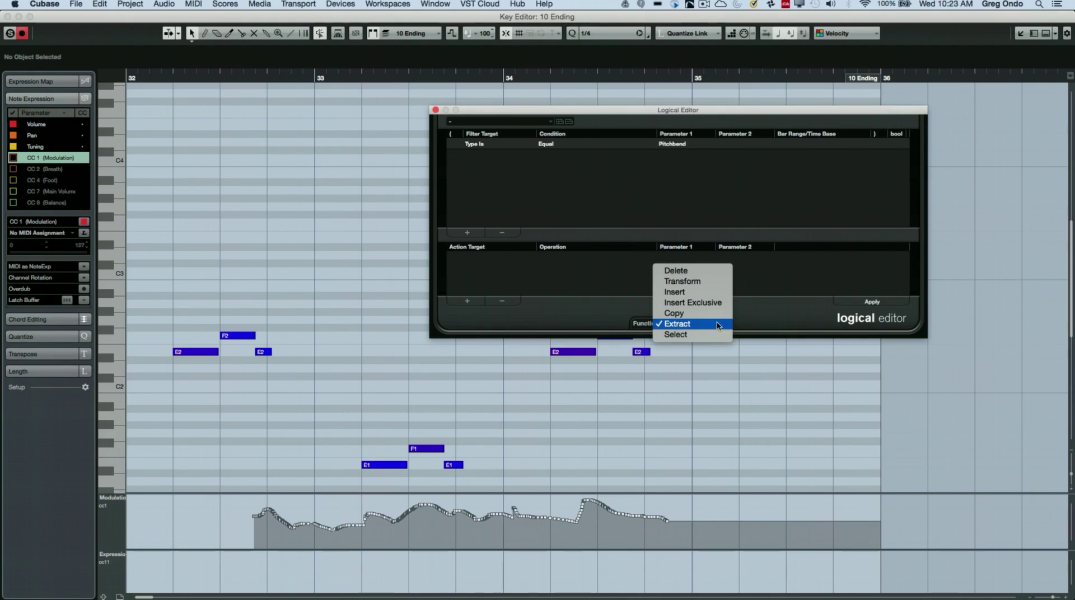
click(715, 282)
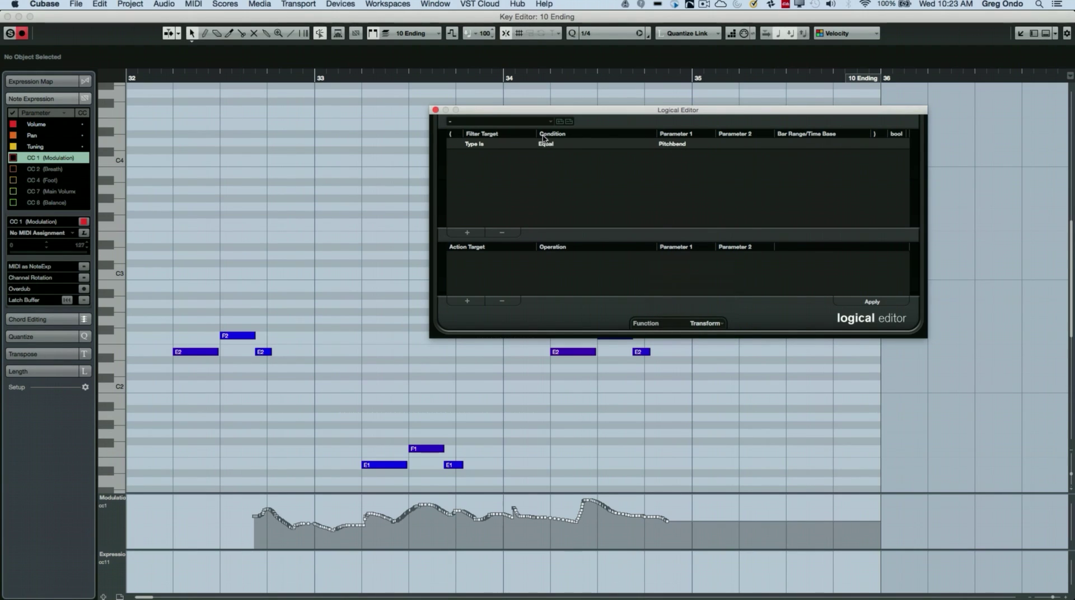
click(681, 146)
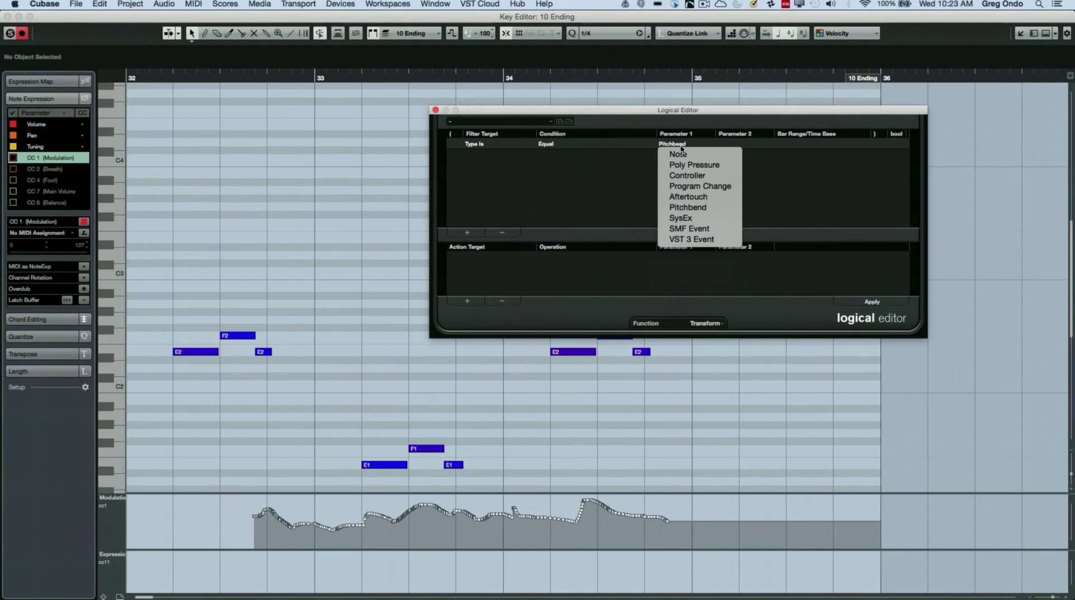
click(691, 176)
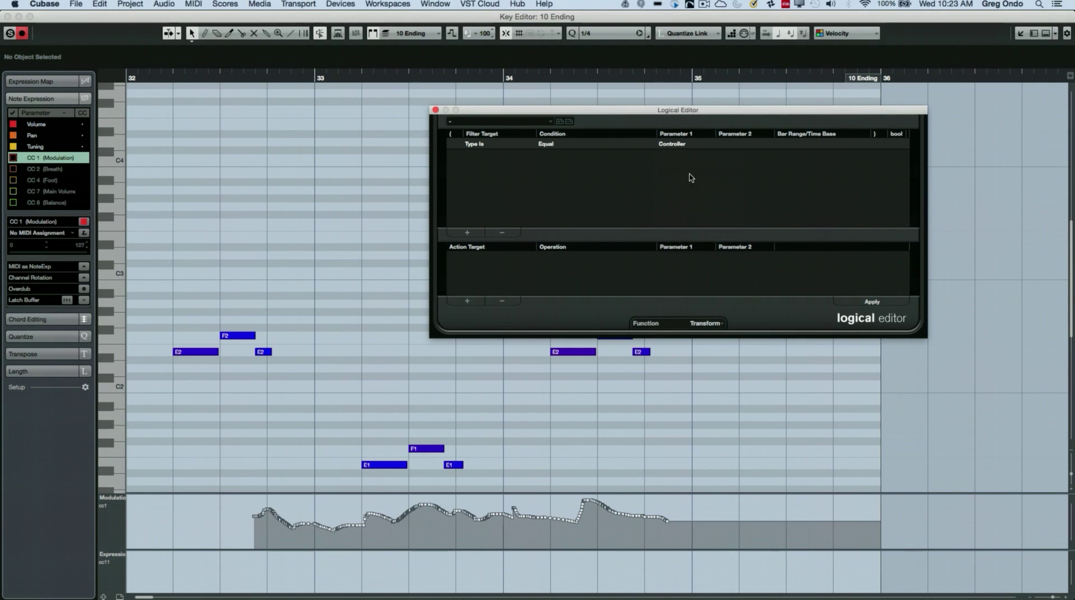
Add a filter line matching Value 1 (MIDI Controller No.) Equal 1
click(466, 231)
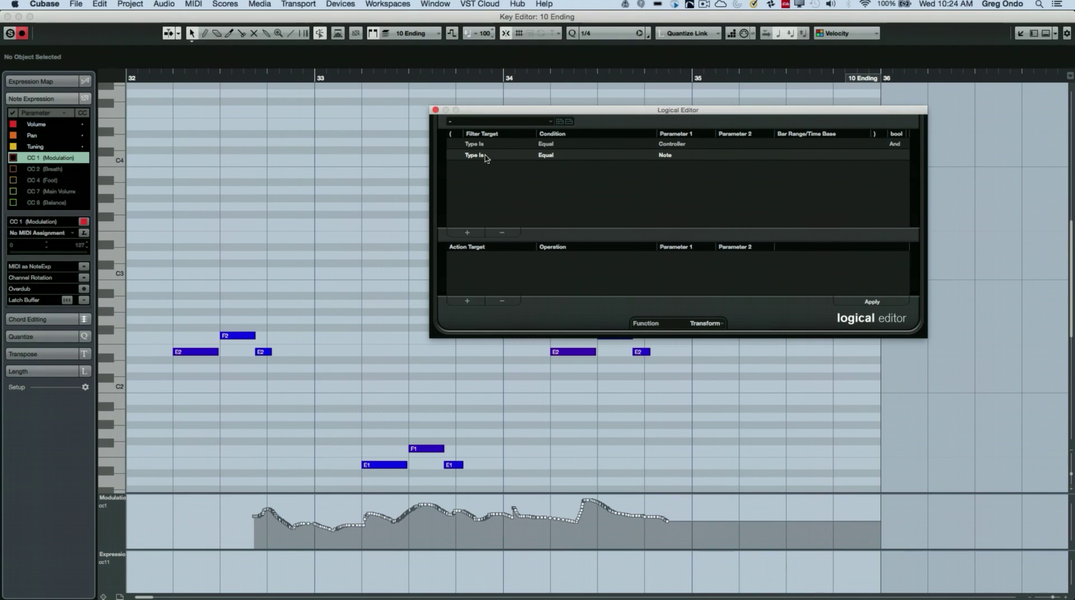
click(486, 157)
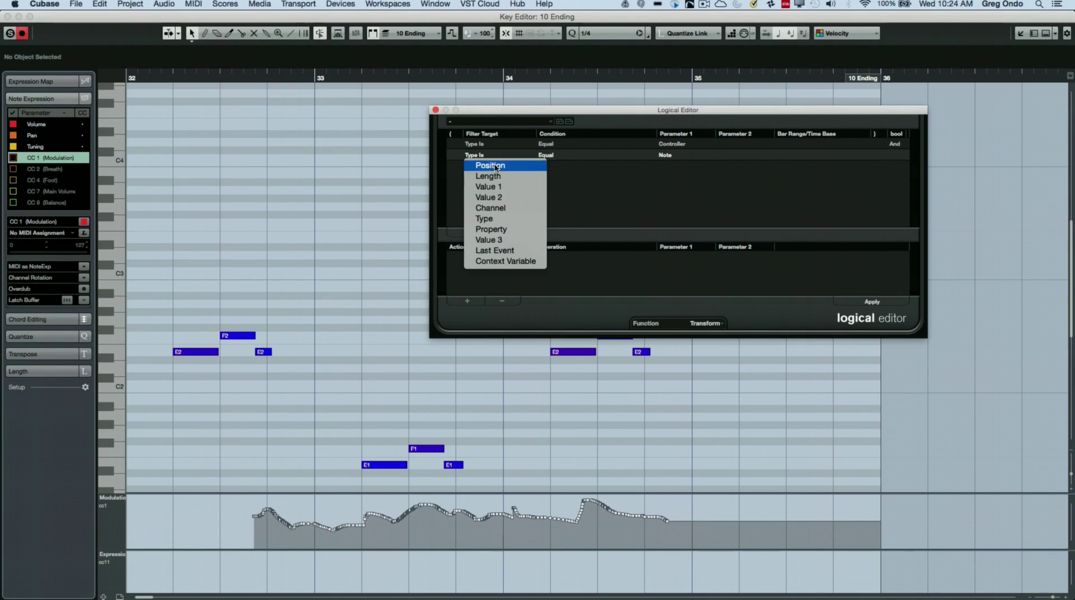
click(517, 189)
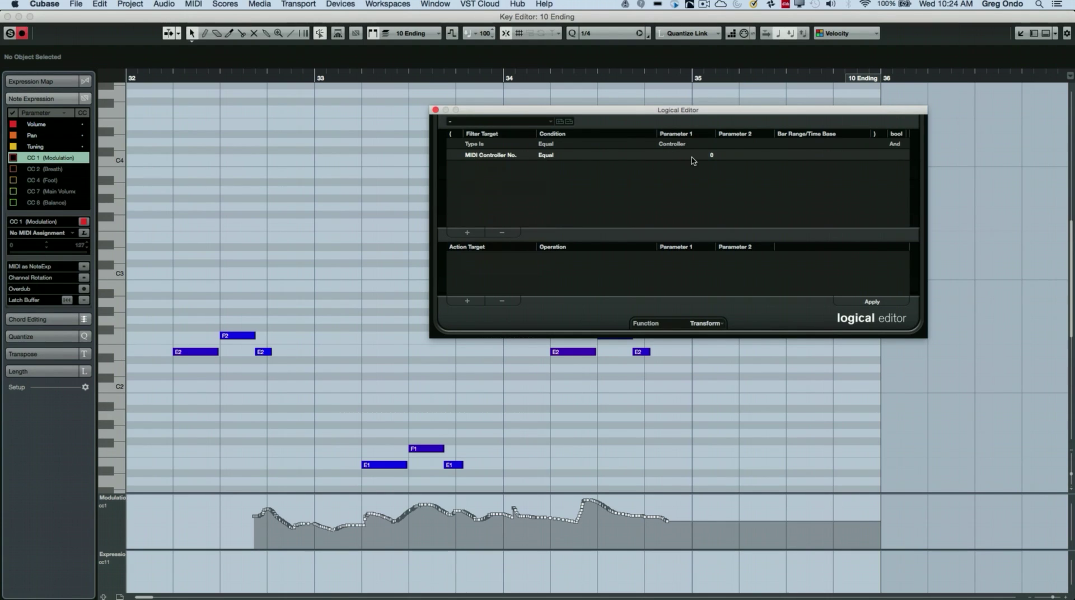
click(692, 157)
text(1)
key(Return)
click(493, 159)
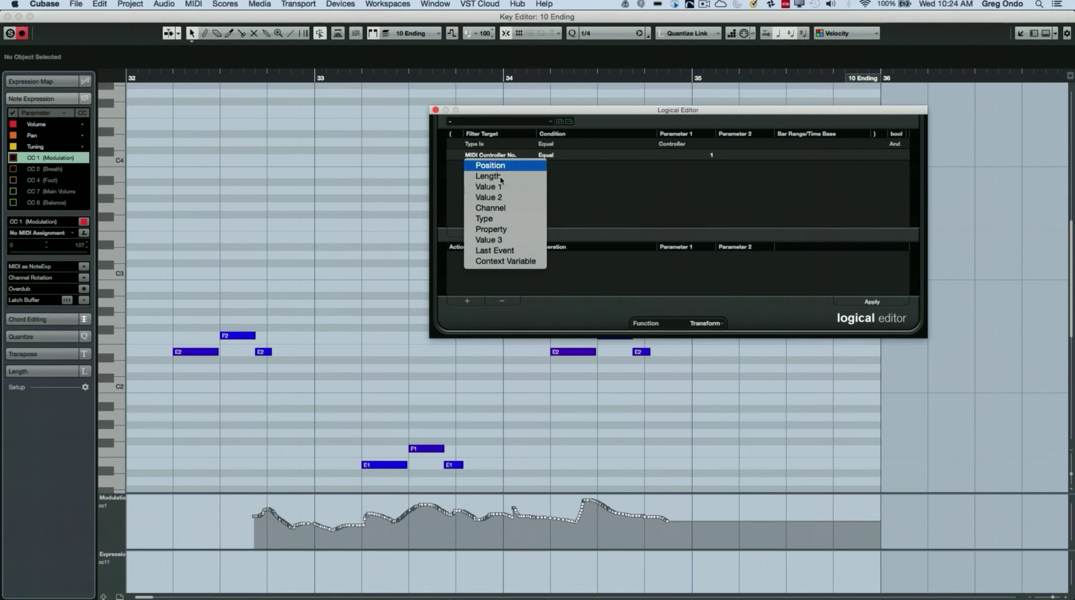
click(616, 188)
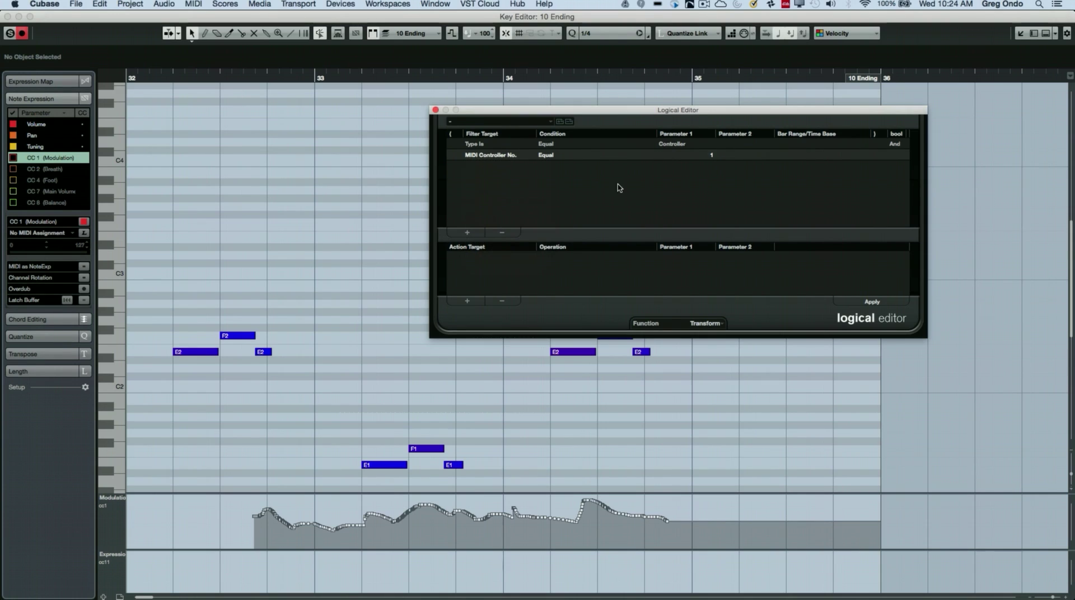
Add a Value 1 Add 10 action and apply it, moving modulation into CC11 Expression
click(467, 301)
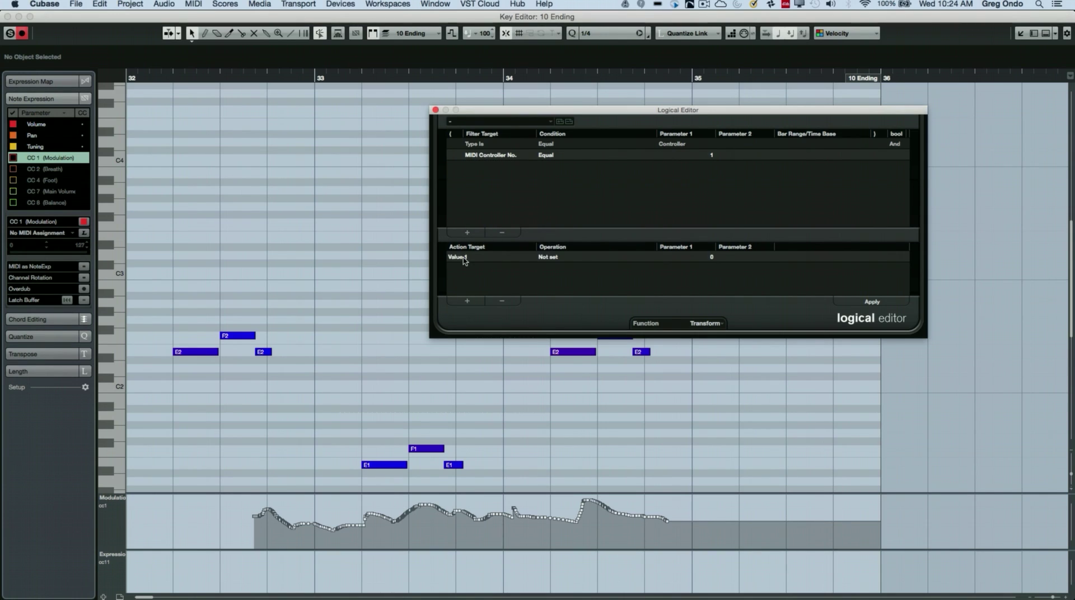
click(559, 257)
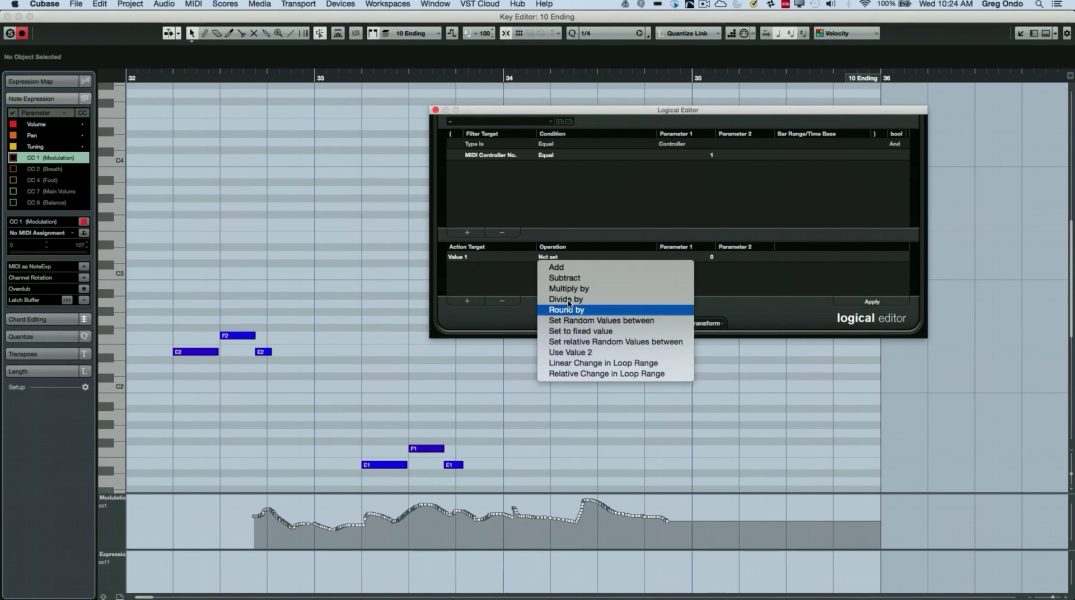
click(572, 272)
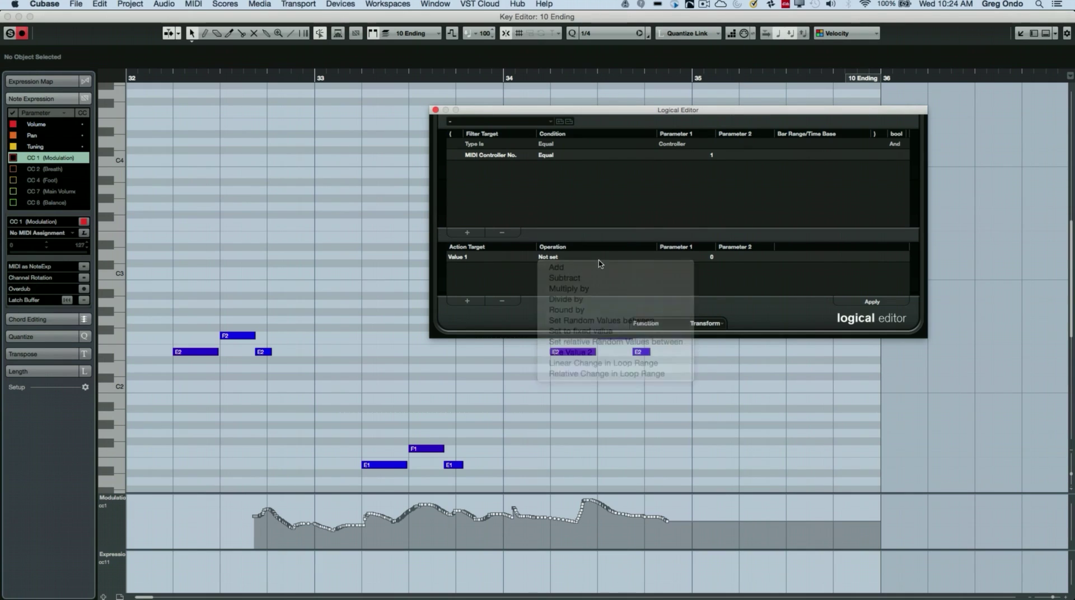
click(714, 260)
text(1)
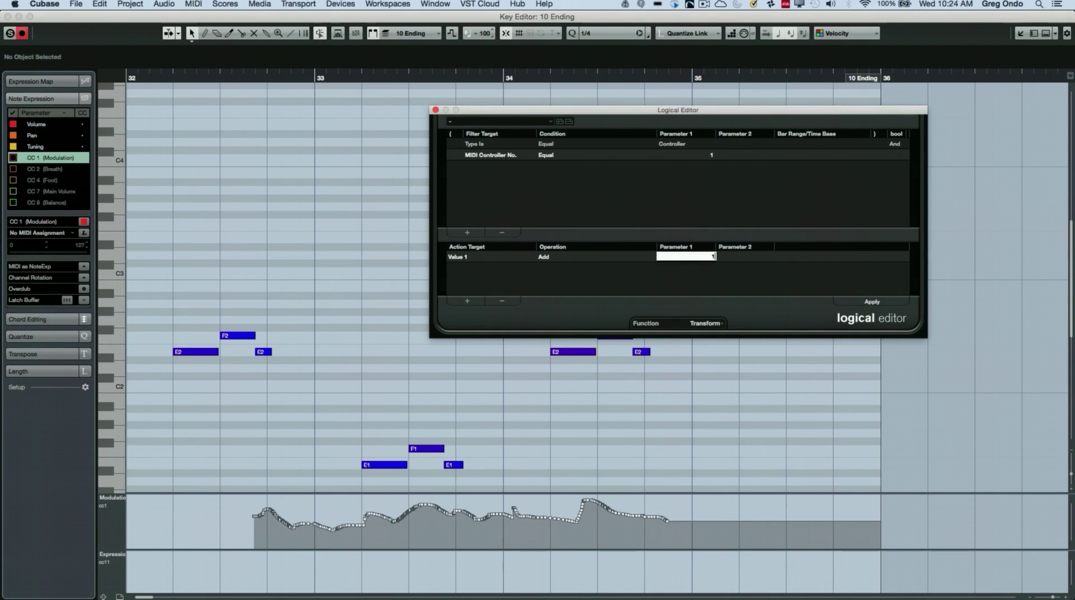
click(703, 274)
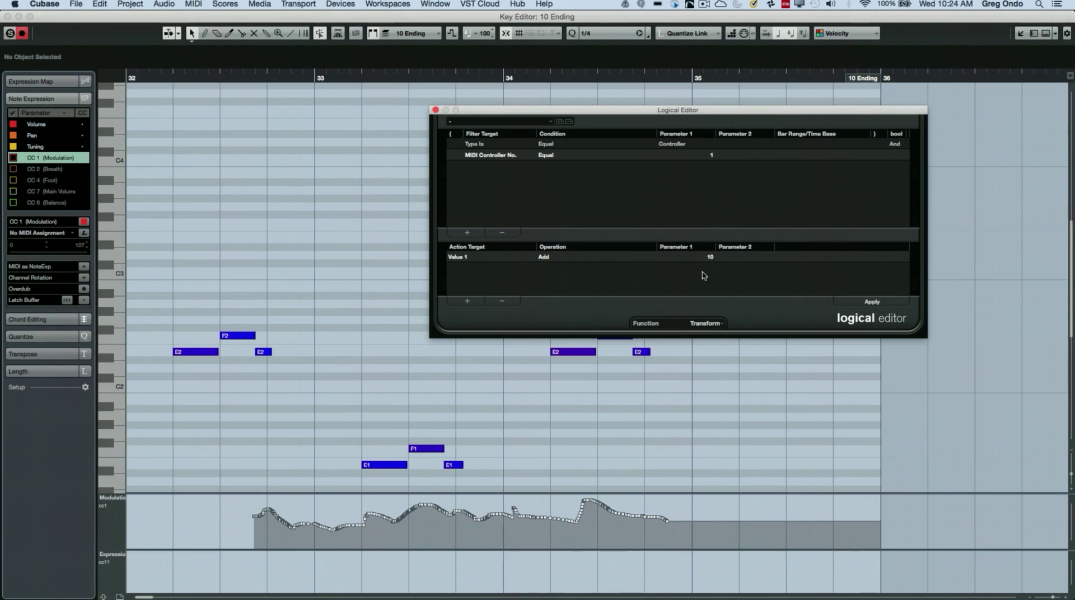
click(866, 302)
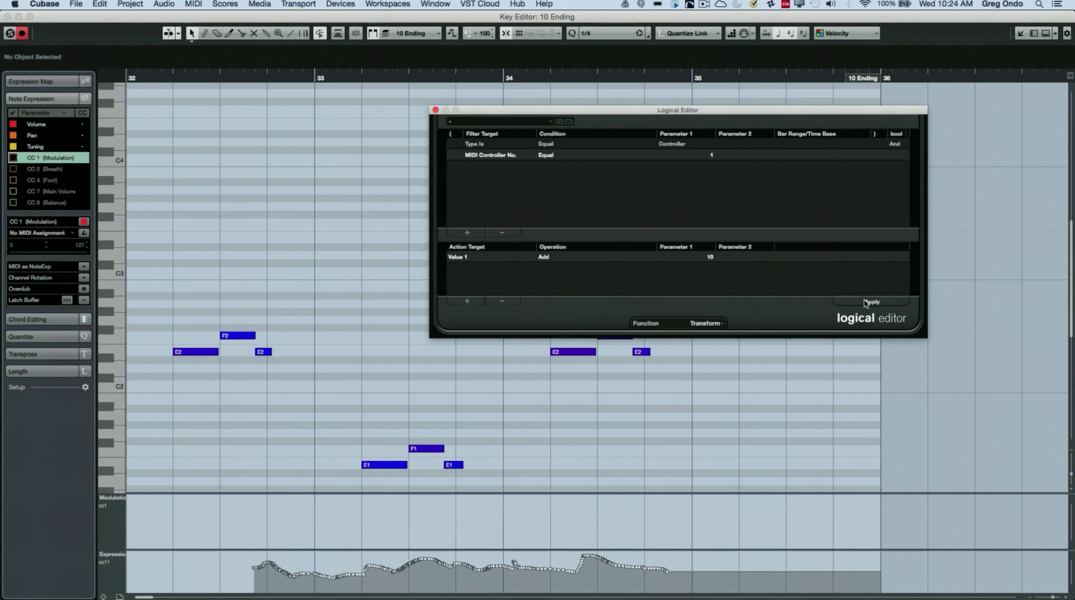